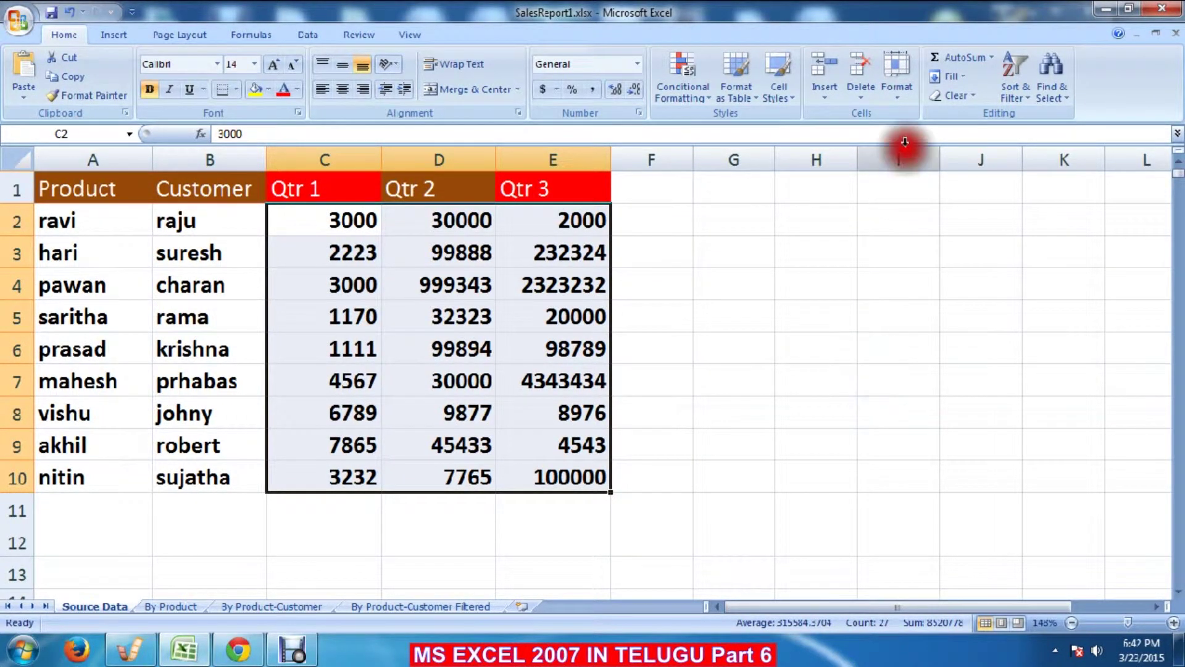
Select cell B9 (robert) and choose Shift cells right in the Insert Cells dialog.
left_click(185, 445)
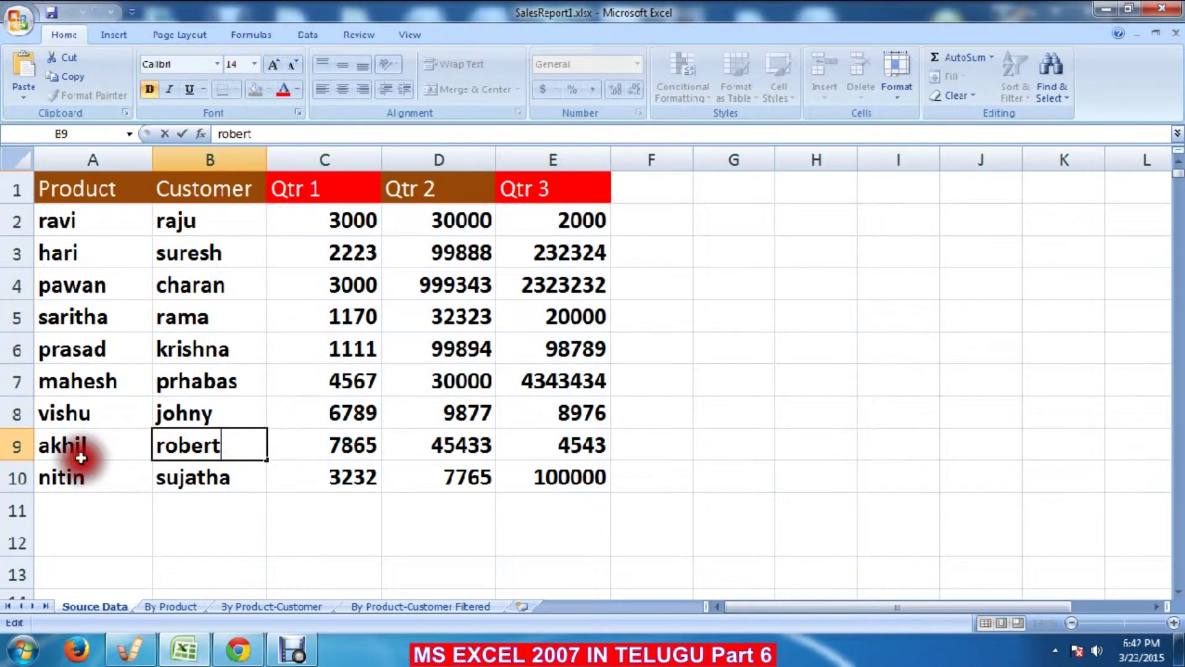
double_click(159, 445)
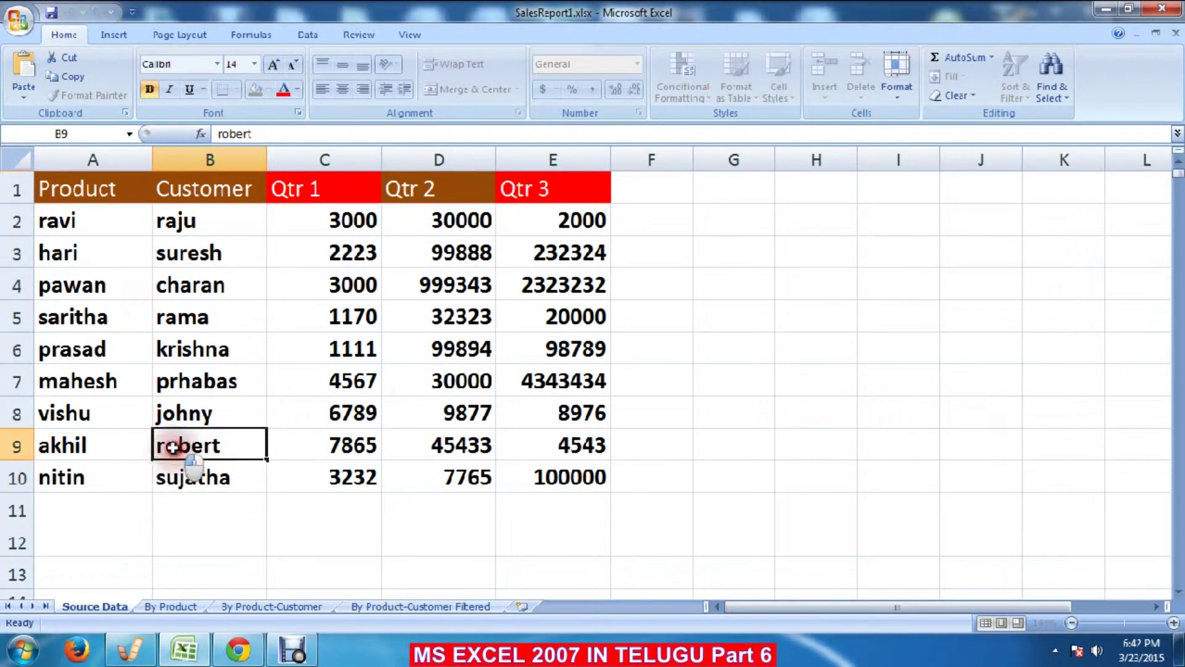
key("Escape")
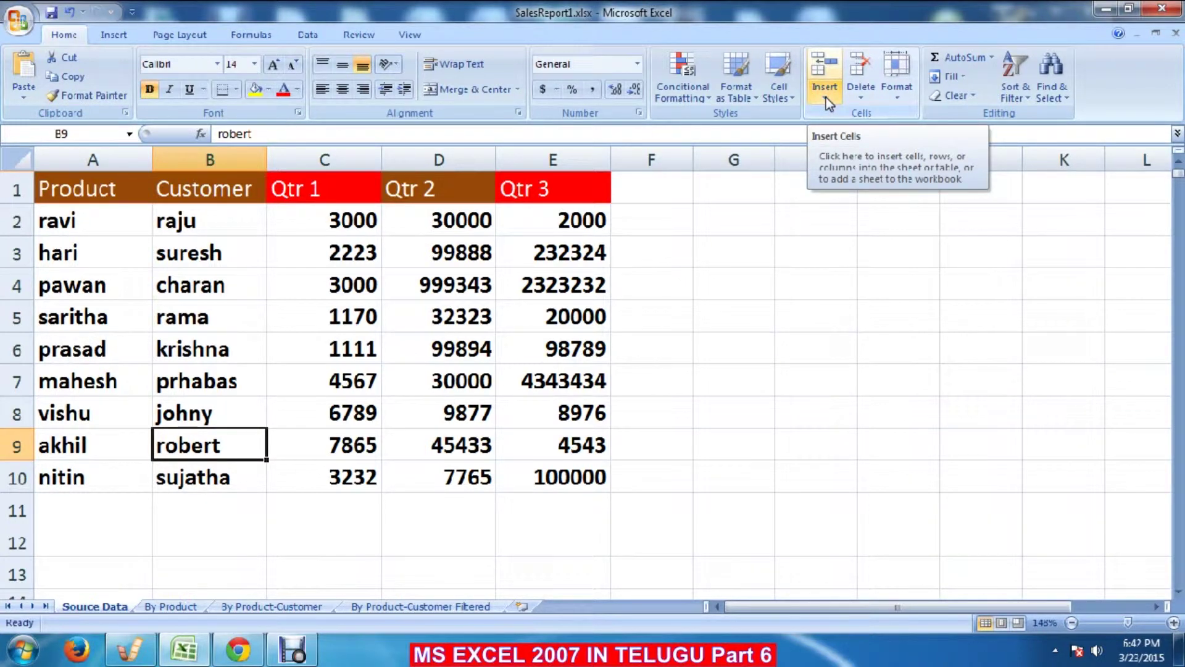
left_click(826, 98)
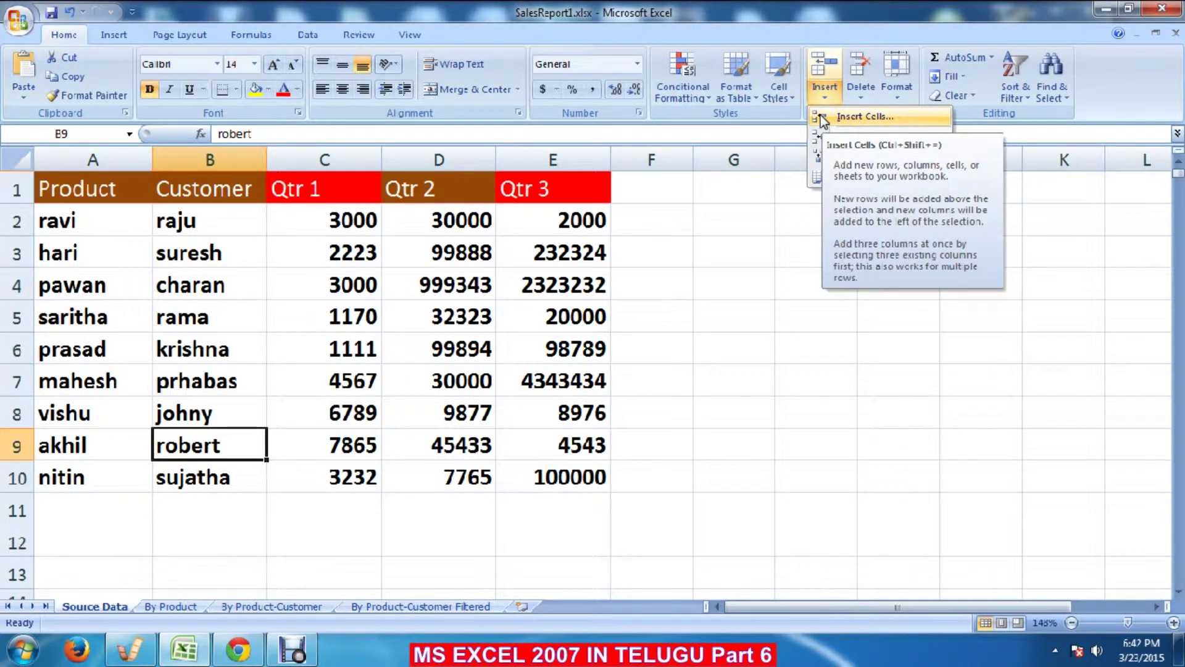
left_click(823, 118)
left_click(792, 303)
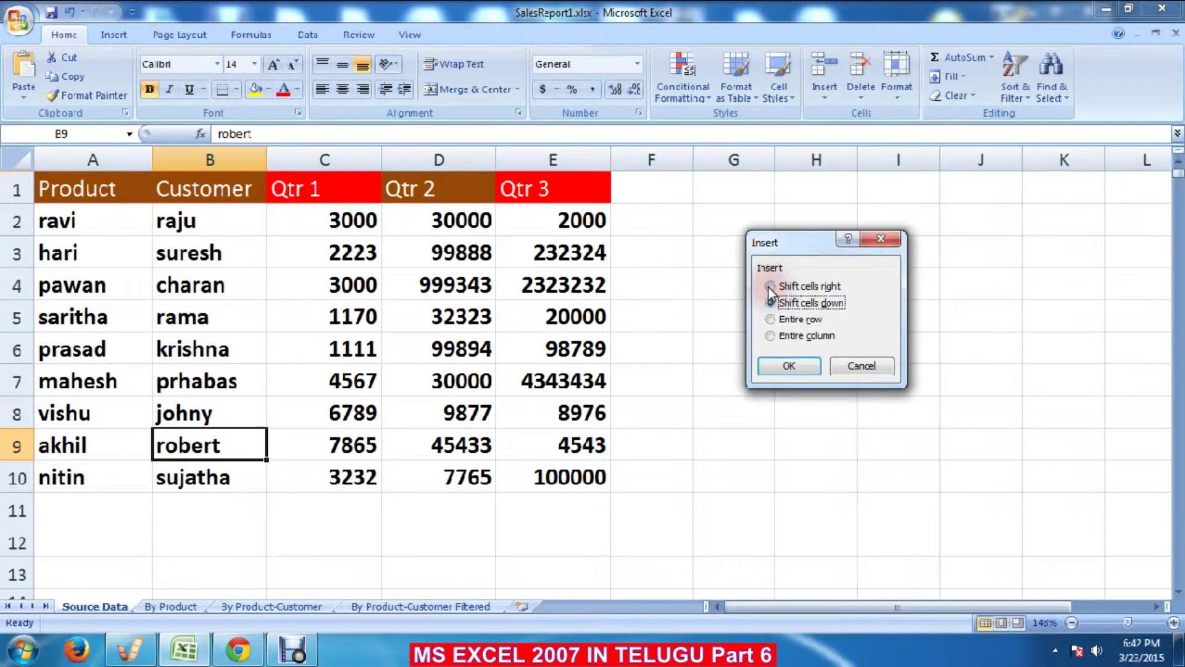
left_click(770, 286)
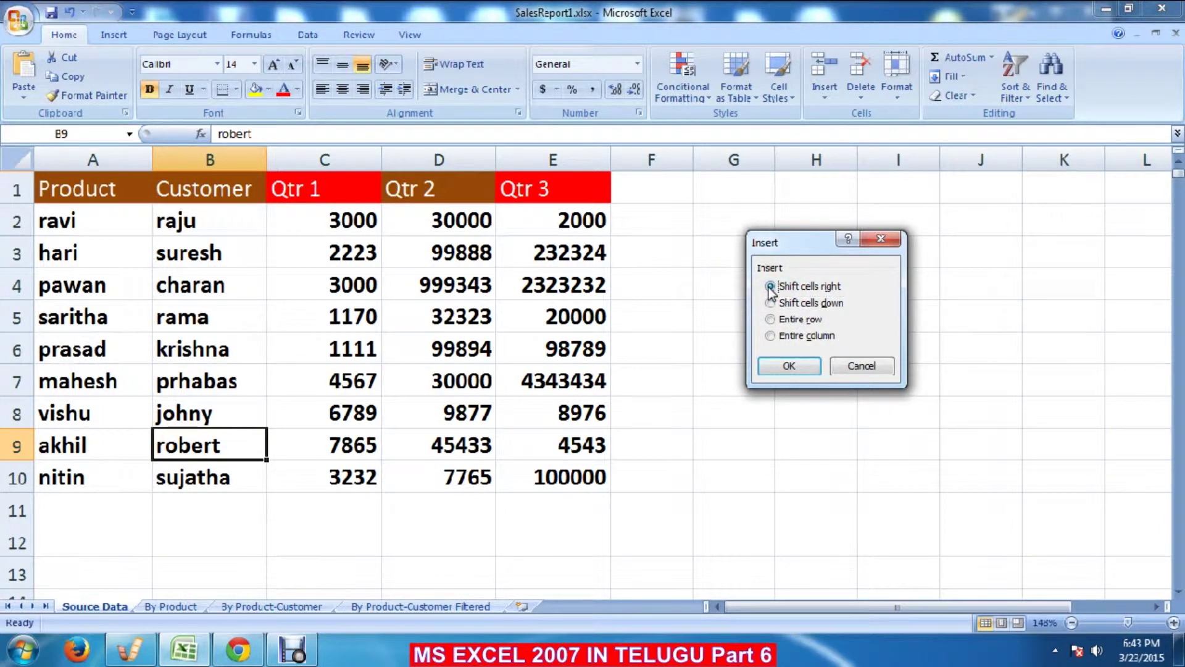
left_click(183, 445)
Confirm the shift-right insertion so B9 is blank and robert moves to C9.
left_click(798, 369)
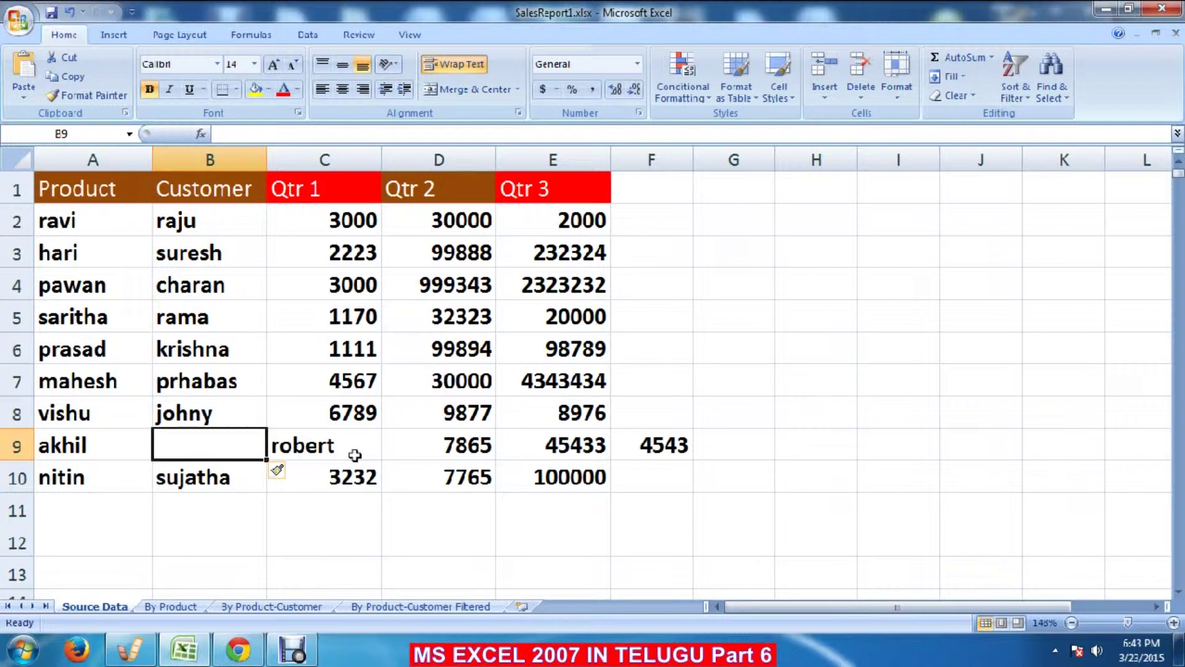
left_click(829, 96)
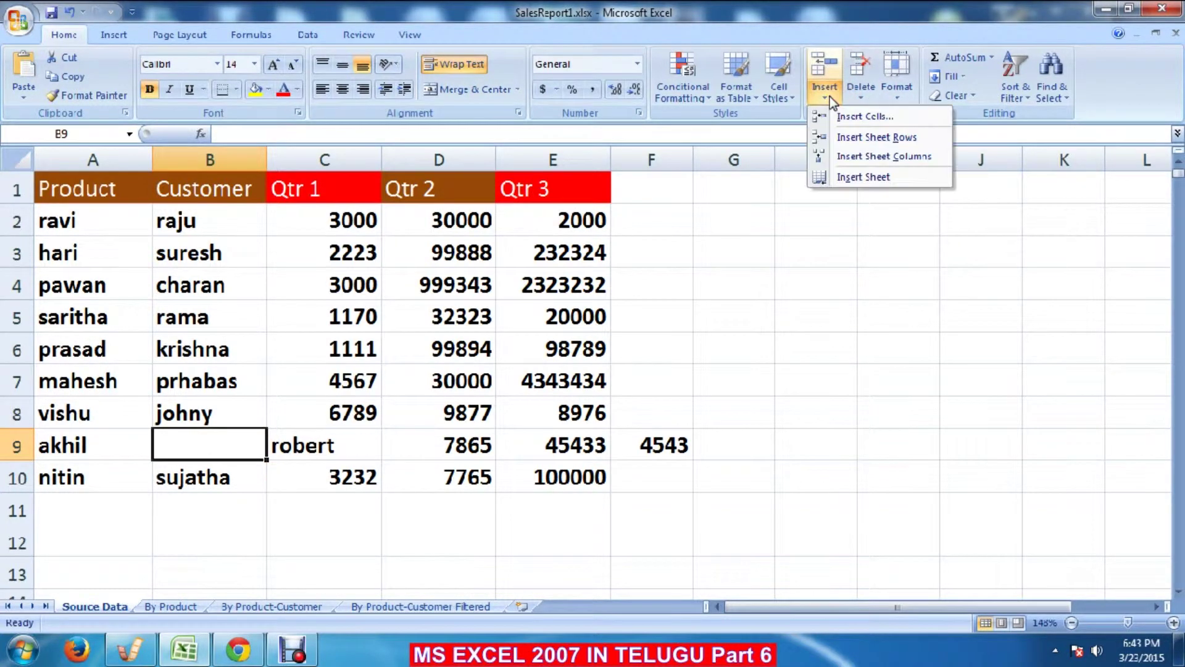
left_click(857, 81)
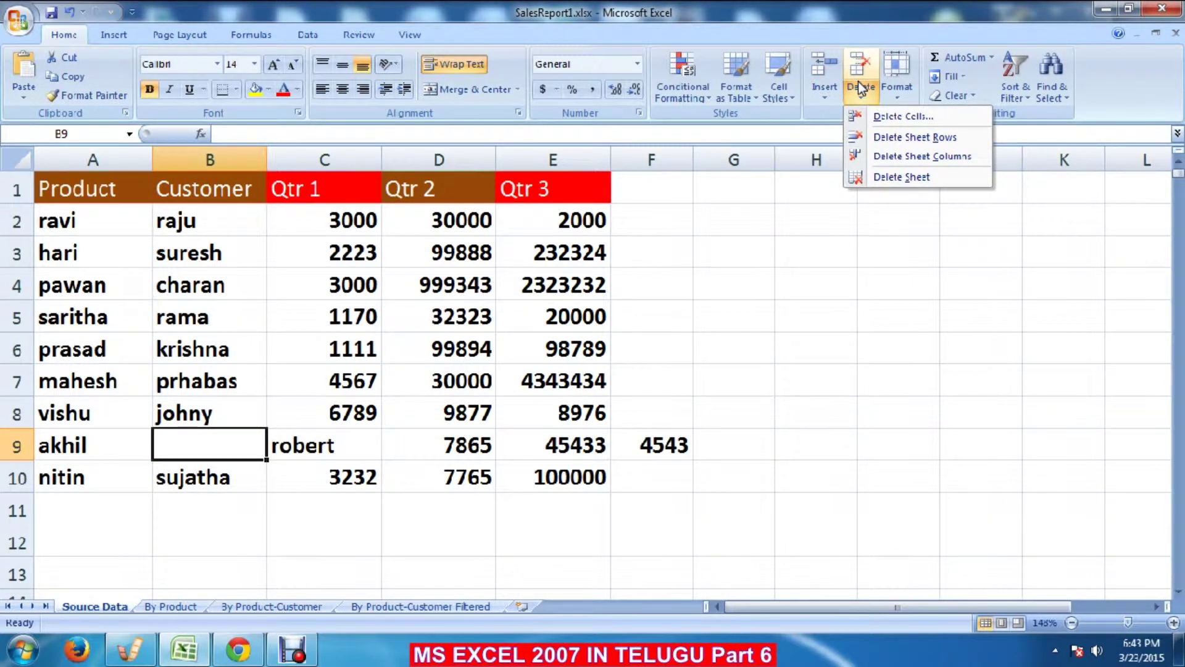
left_click(827, 93)
Insert a blank cell at B10 with Shift cells down, pushing sujatha to B11.
left_click(227, 537)
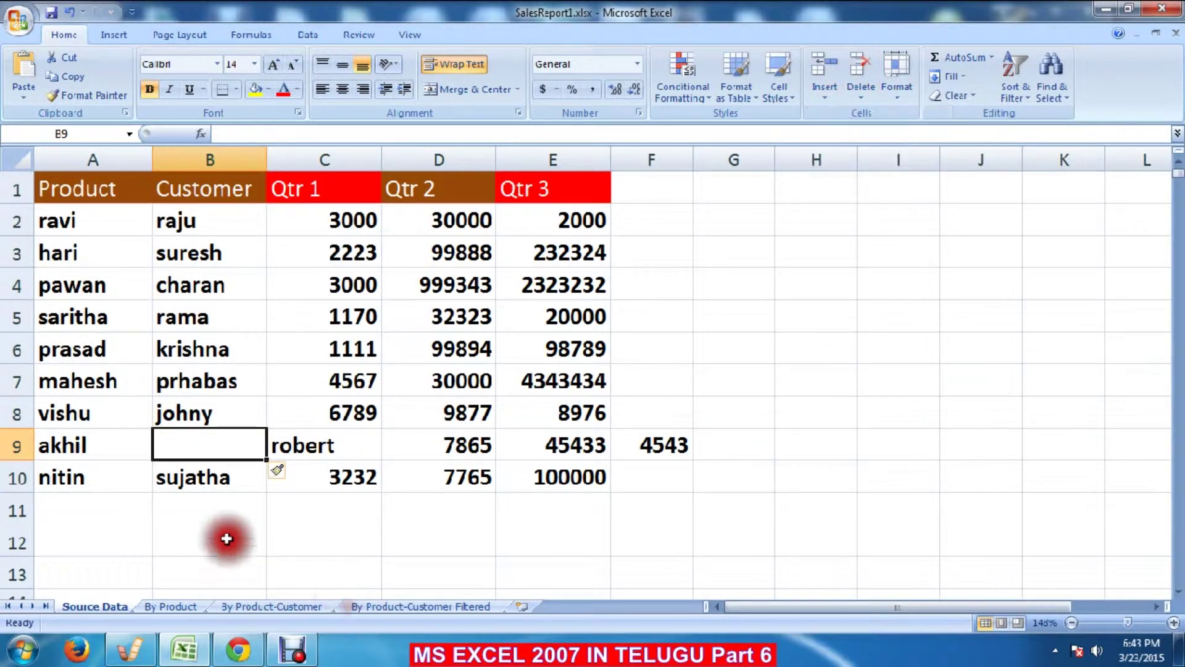
left_click(198, 479)
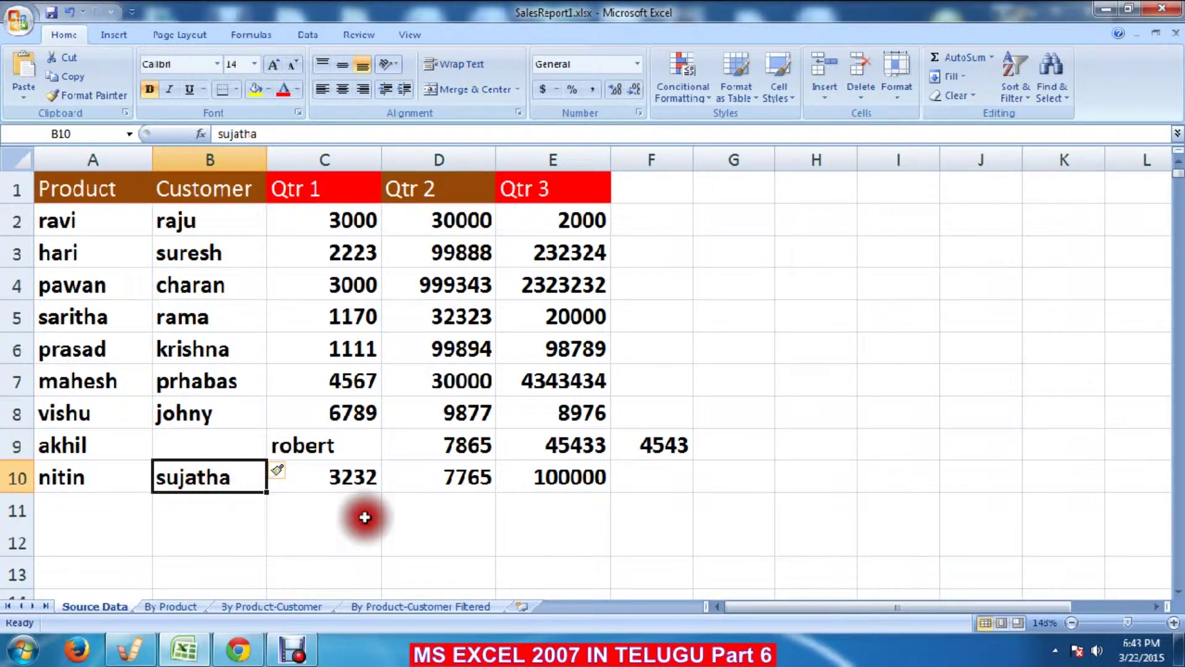
left_click(821, 94)
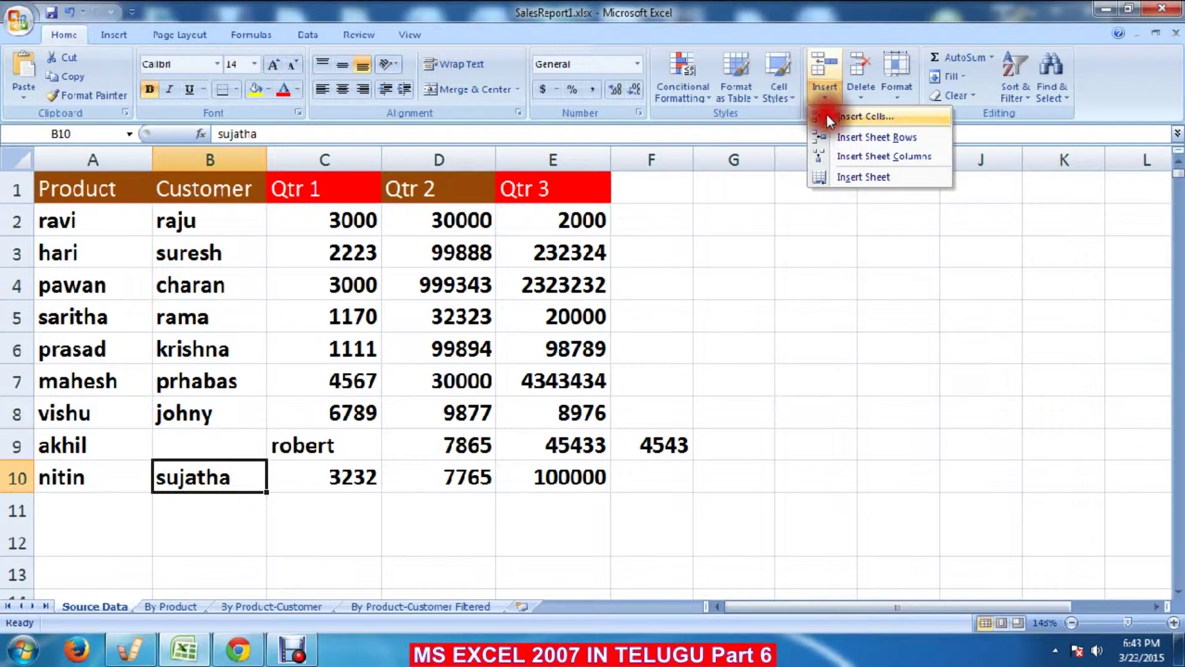
left_click(827, 115)
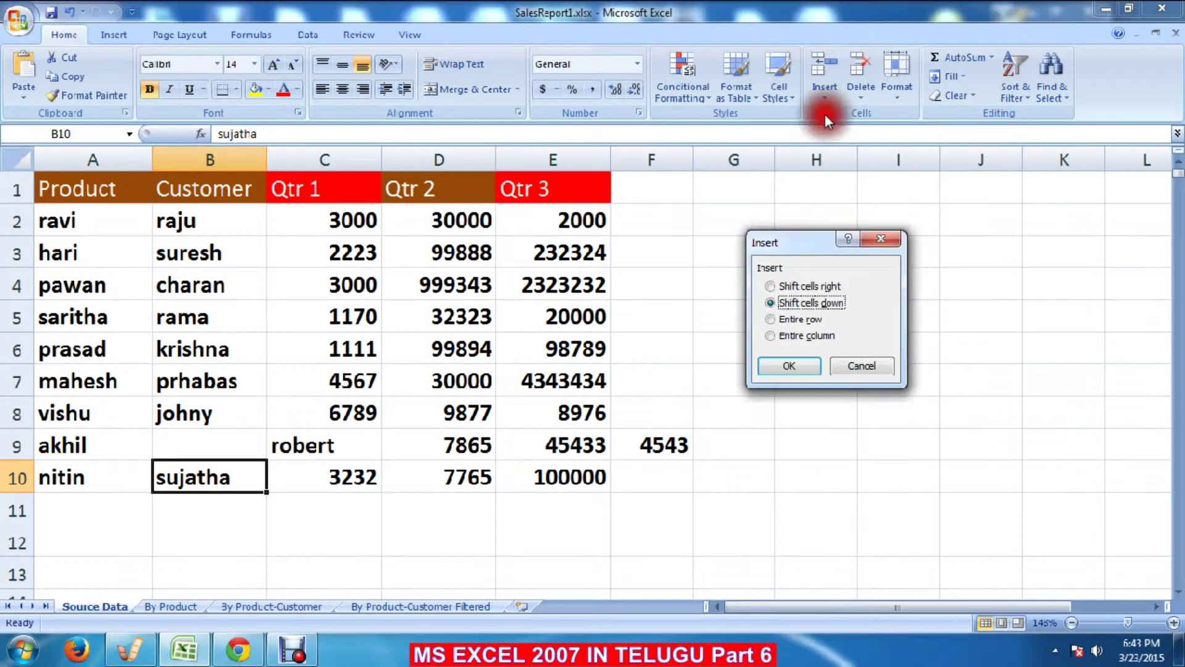
left_click(802, 363)
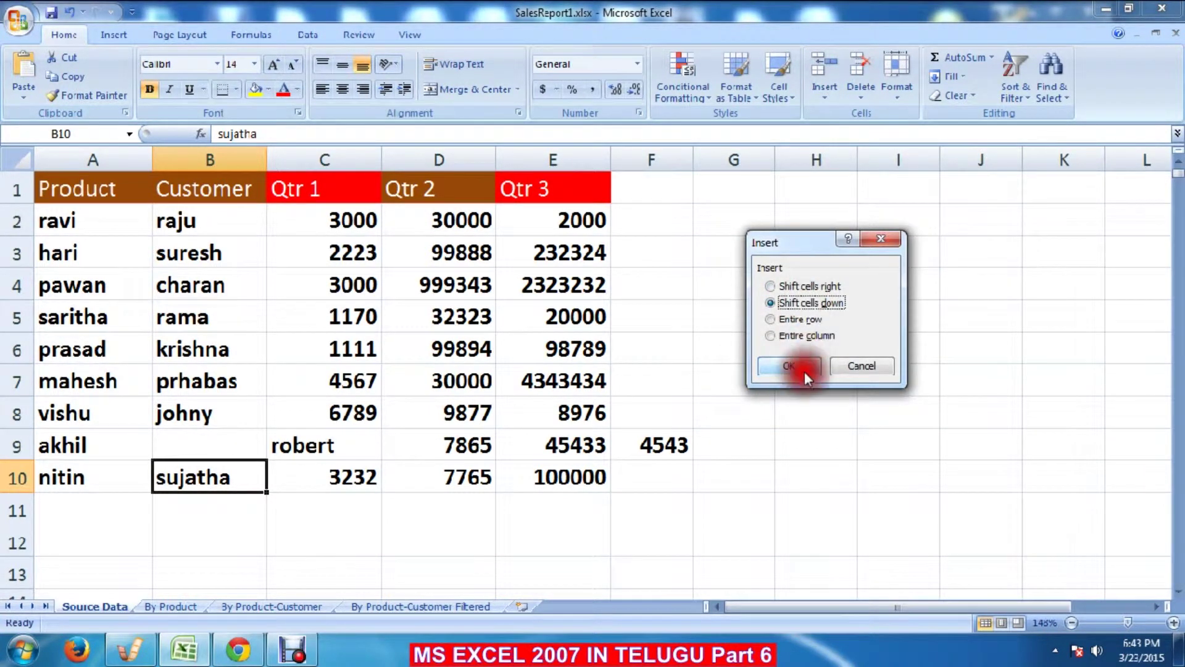
left_click(790, 367)
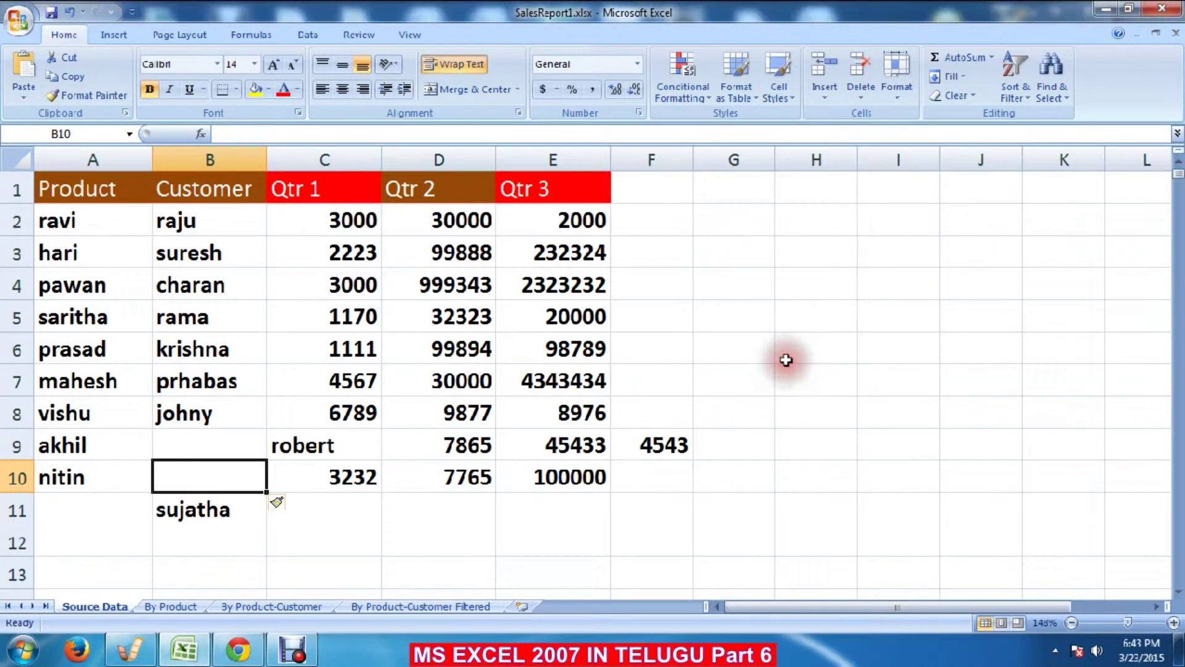
left_click(216, 479)
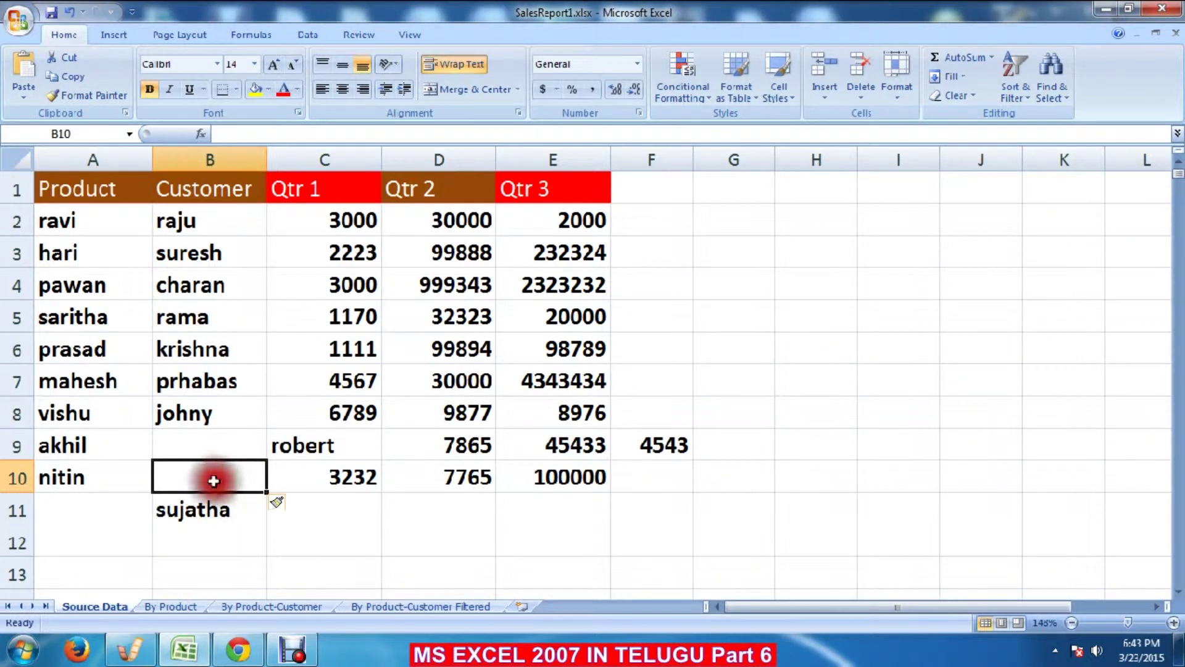
left_click(213, 477)
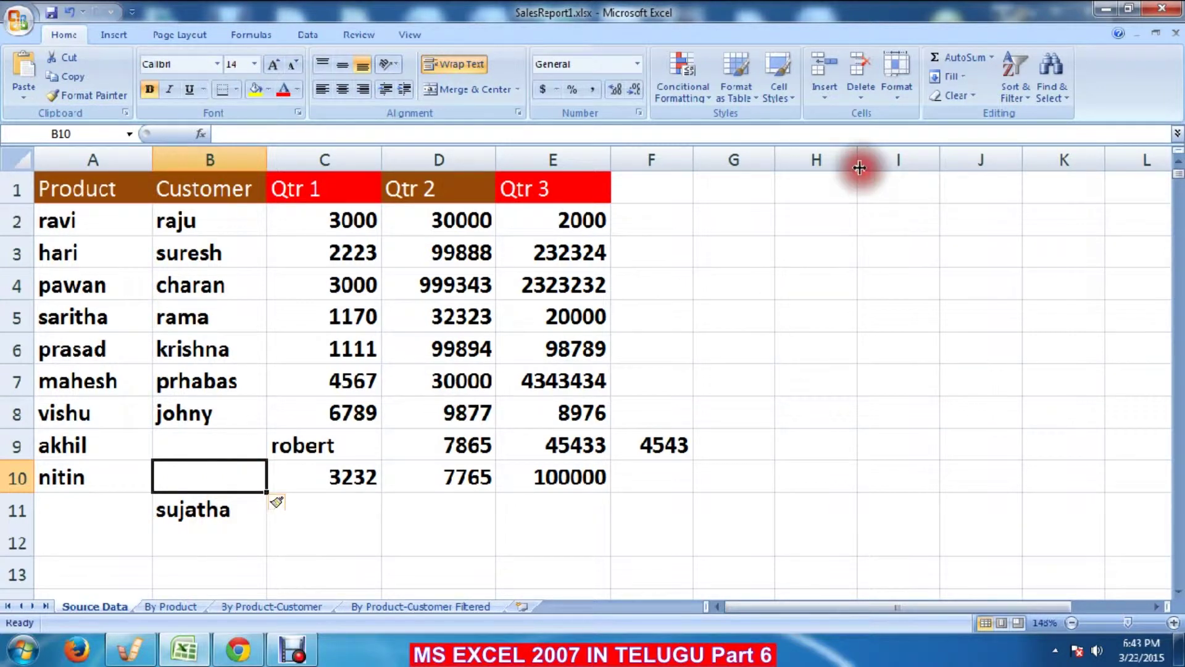
From A9, insert an entire blank row so akhil's row drops to row 10.
left_click(53, 447)
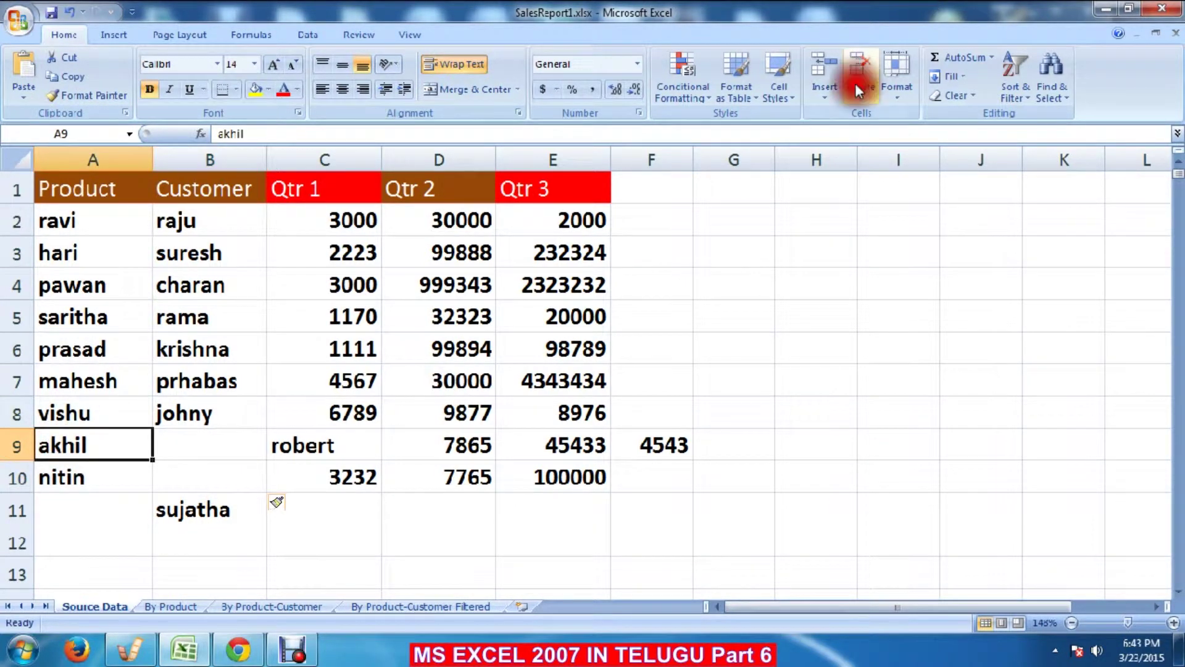
left_click(835, 90)
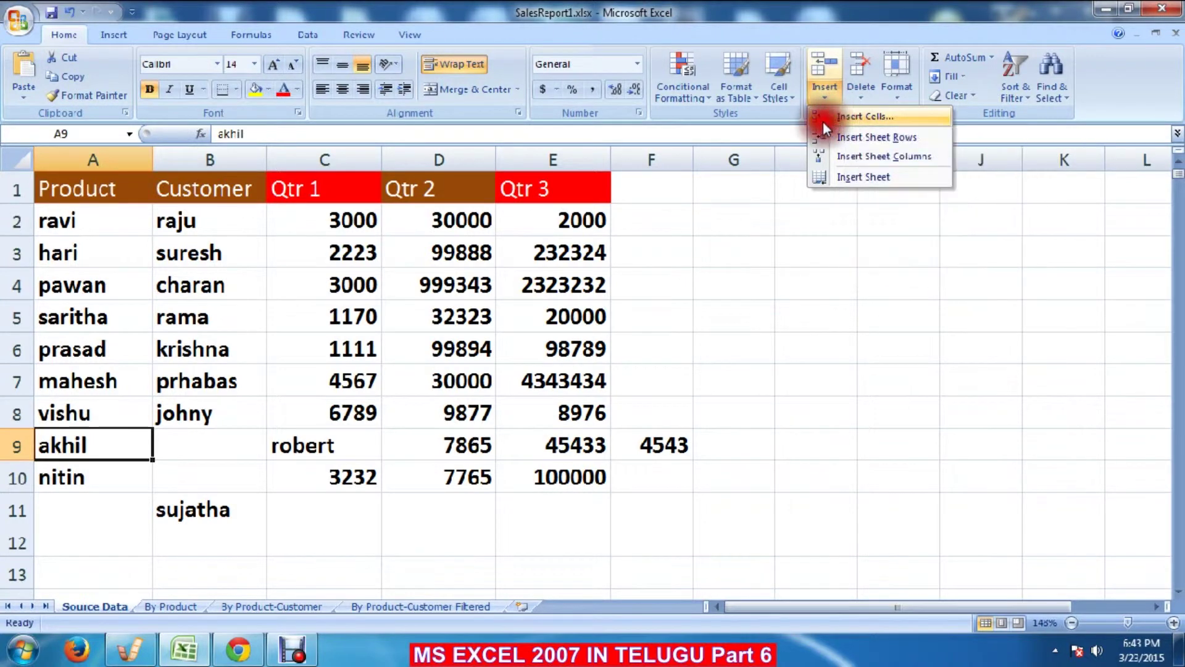
left_click(847, 116)
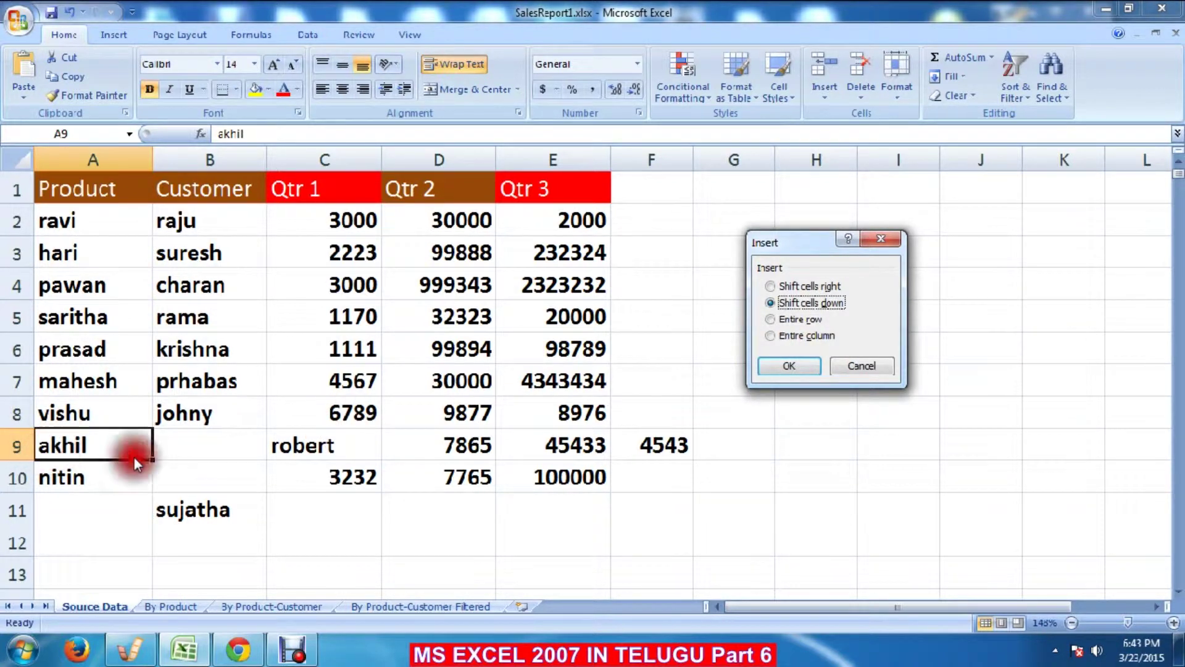
left_click(771, 319)
left_click(790, 366)
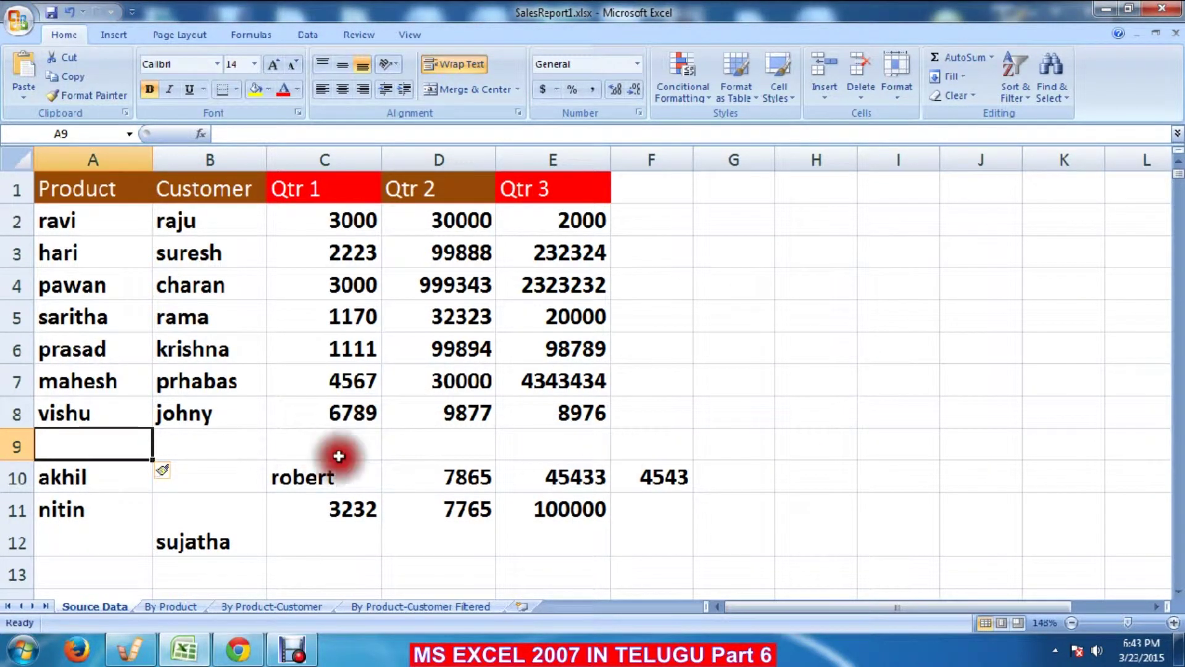
Insert a blank sheet column at C, moving Qtr 1–Qtr 3 to columns D–F.
left_click(287, 154)
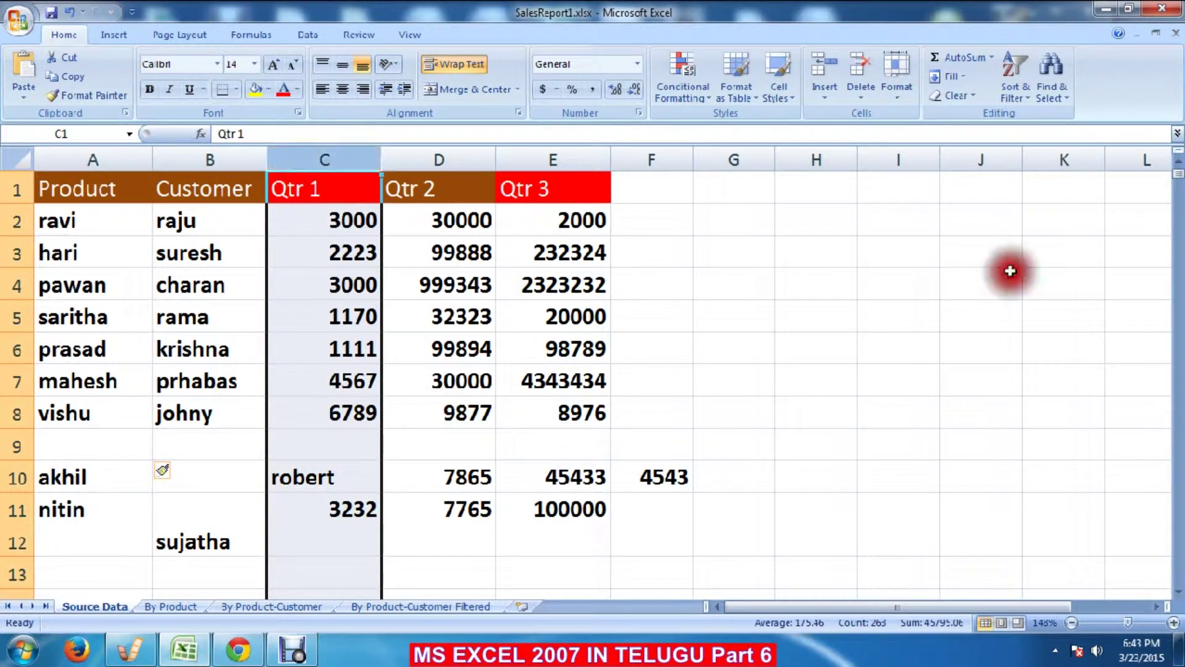
left_click(829, 95)
left_click(847, 117)
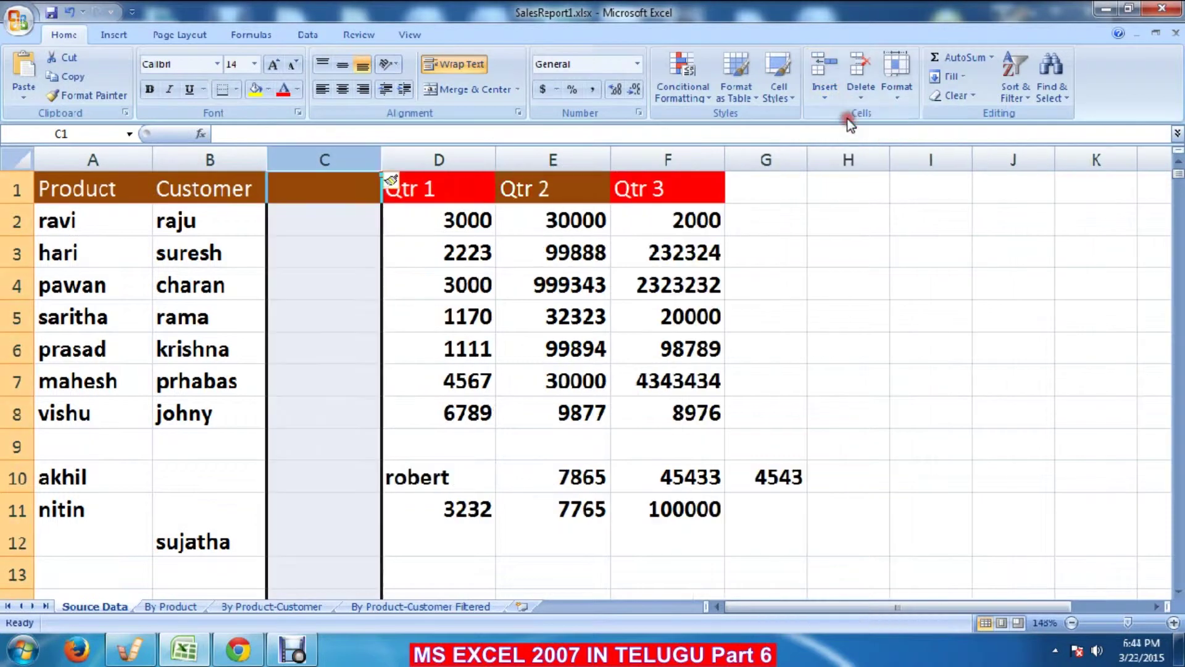
left_click(821, 84)
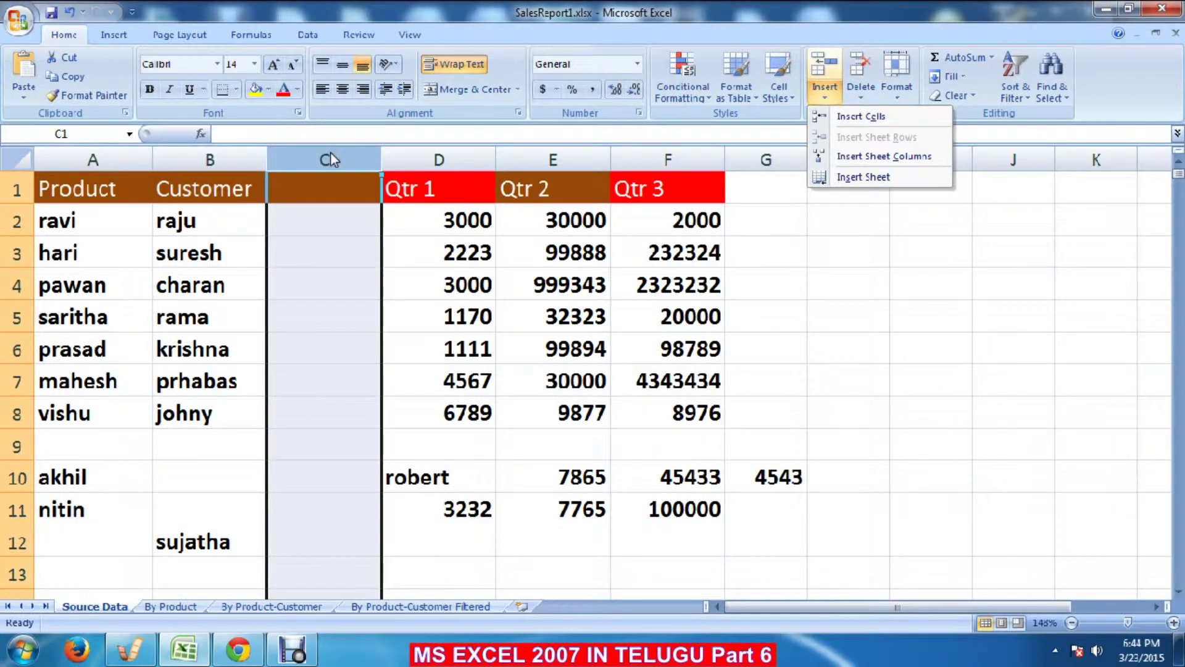
left_click(899, 339)
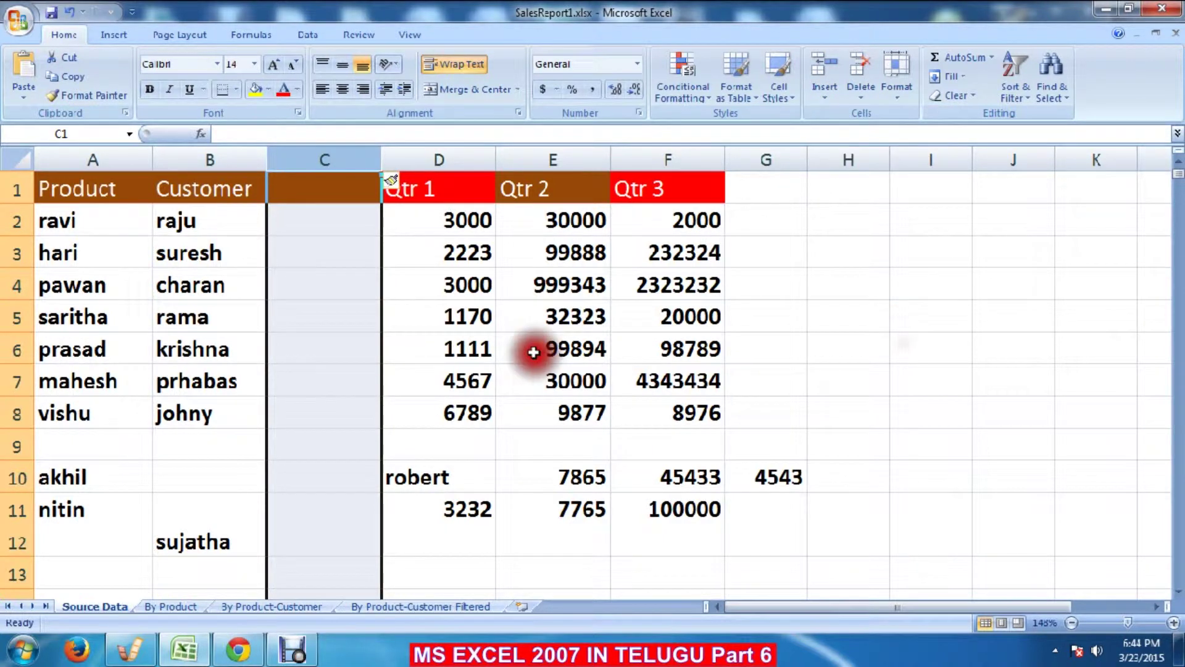
double_click(543, 219)
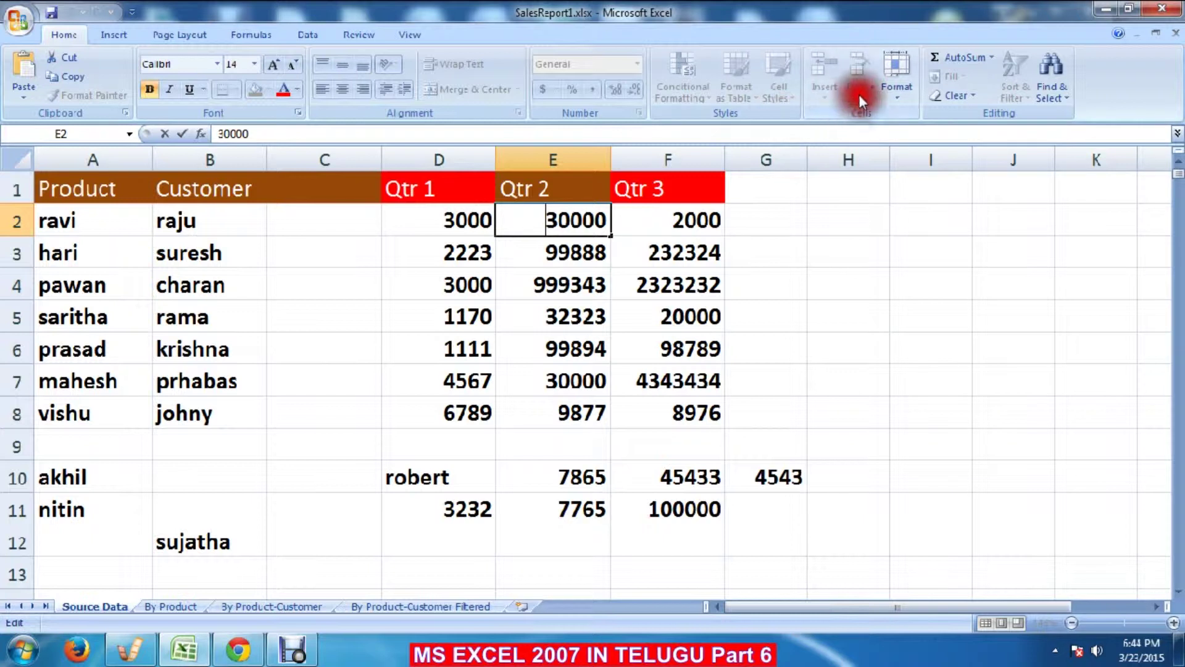
left_click(559, 346)
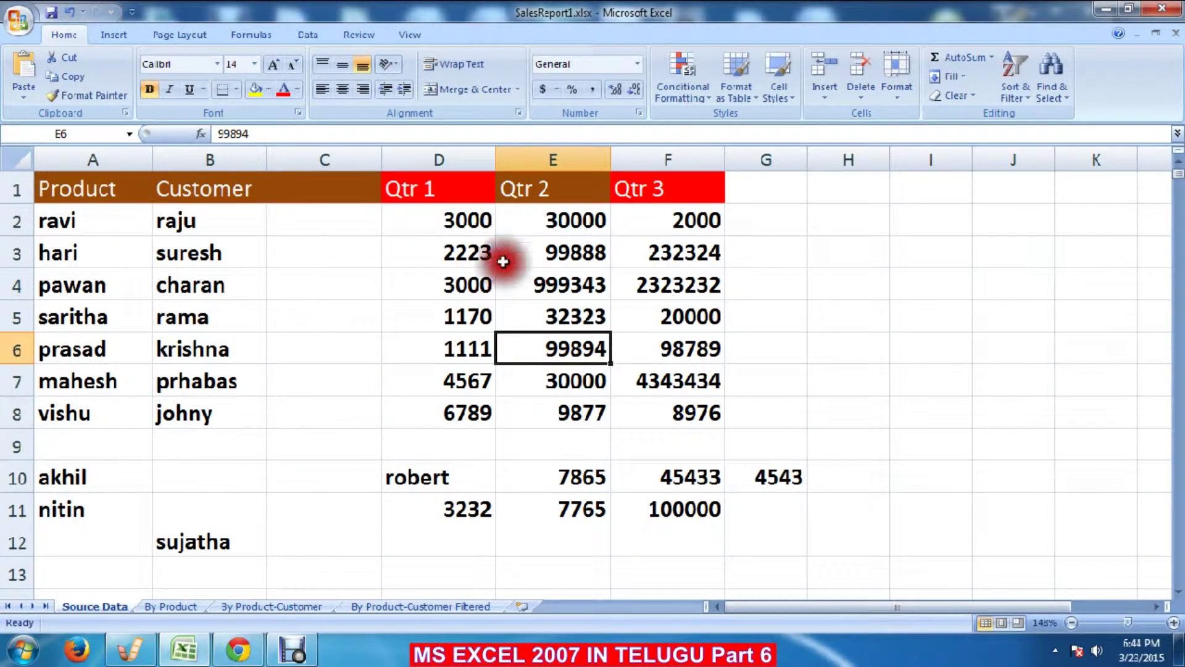
left_click(529, 215)
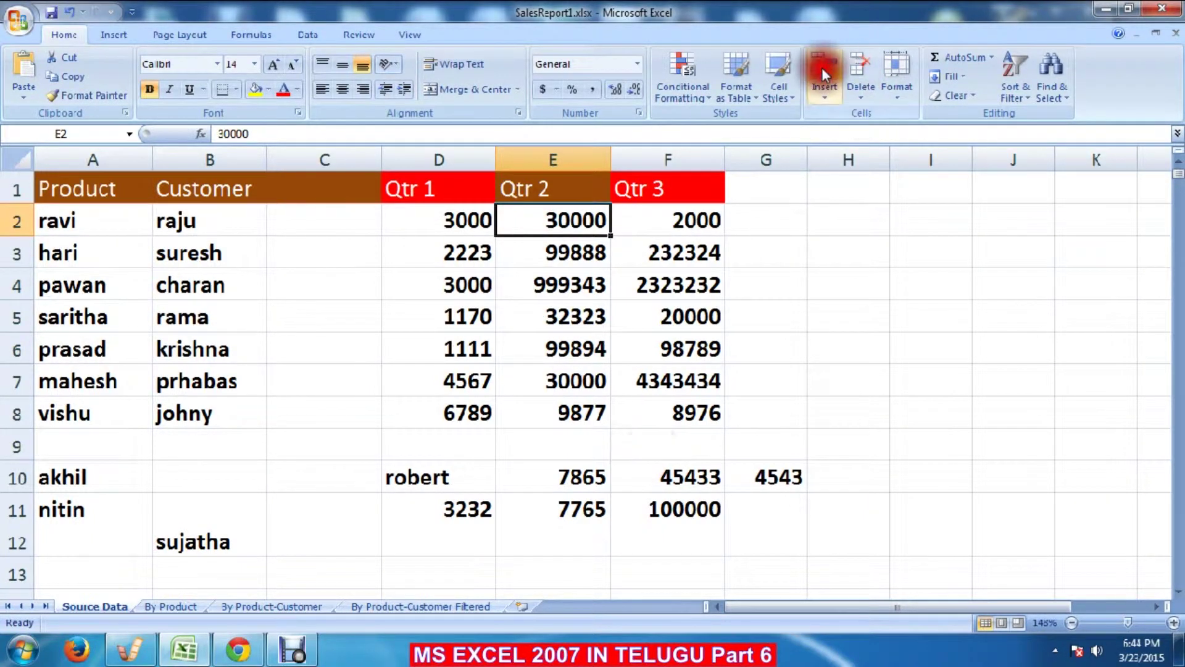
left_click(822, 90)
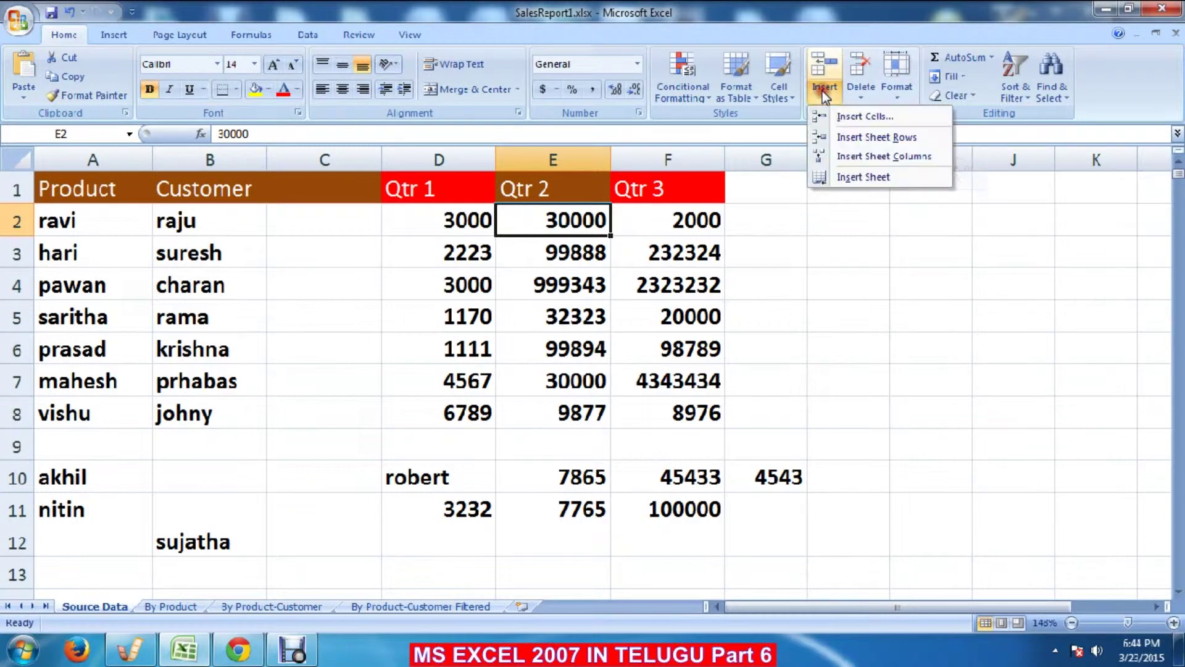
left_click(869, 116)
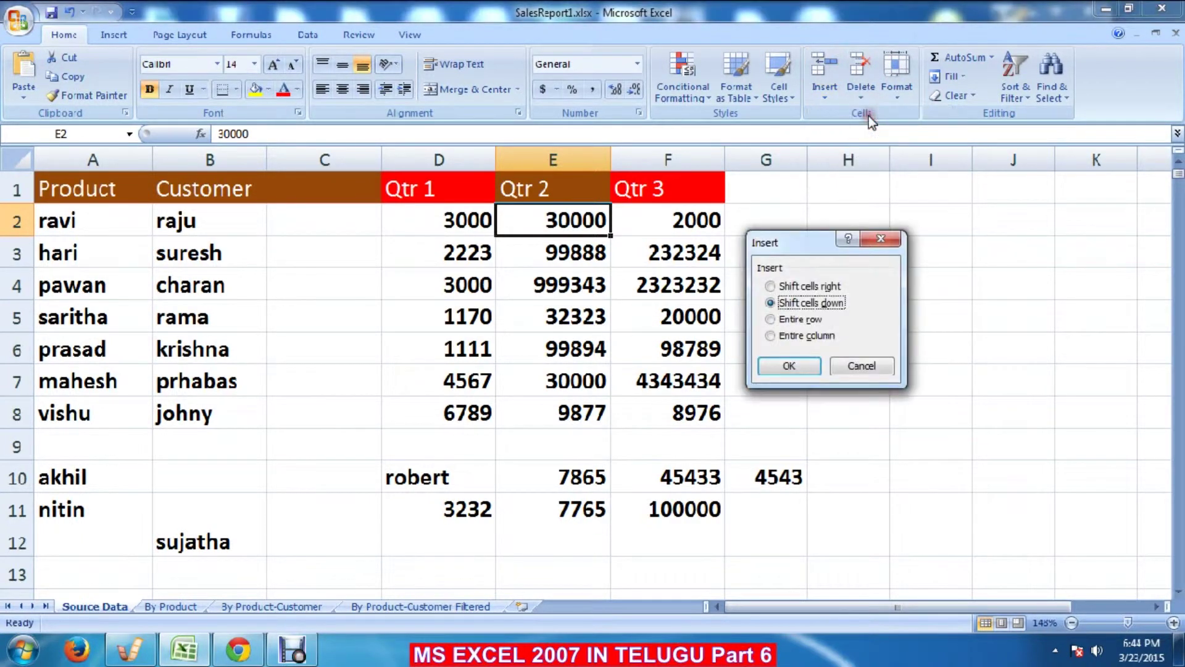
double_click(786, 337)
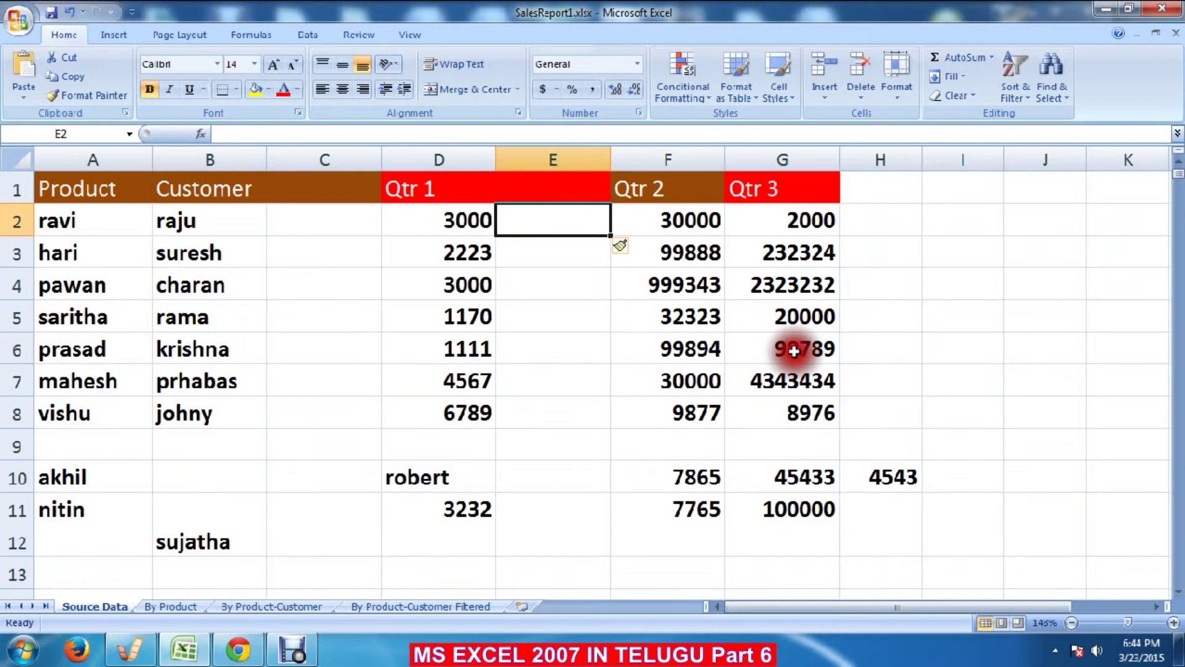
left_click(575, 216)
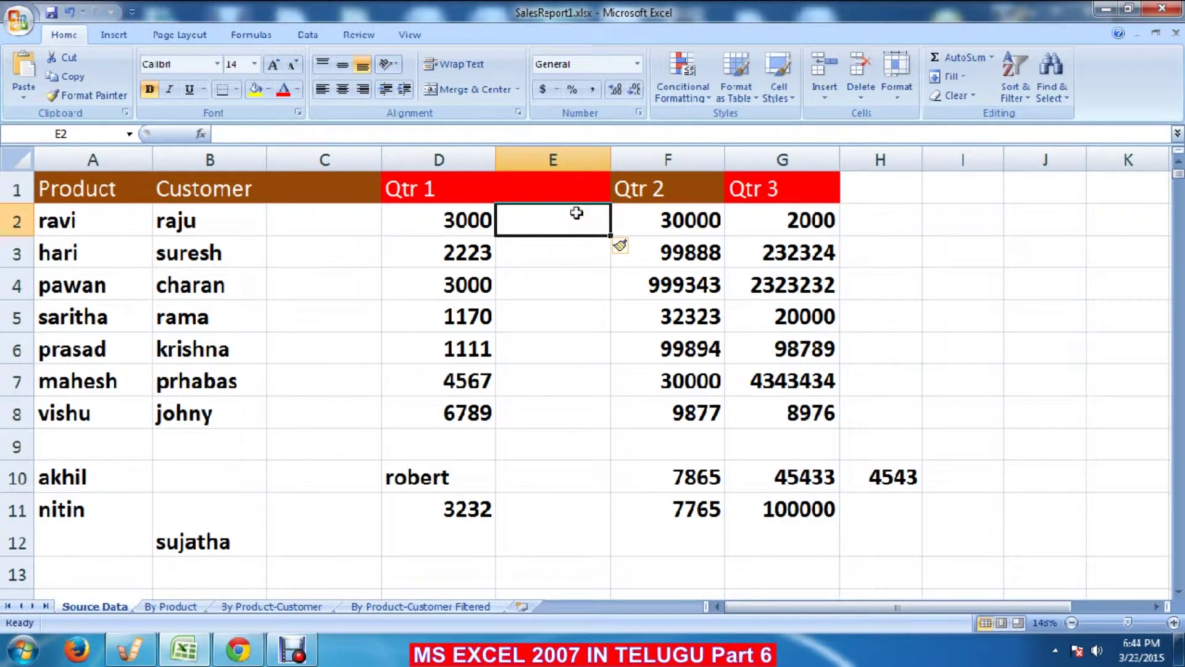
right_click(577, 213)
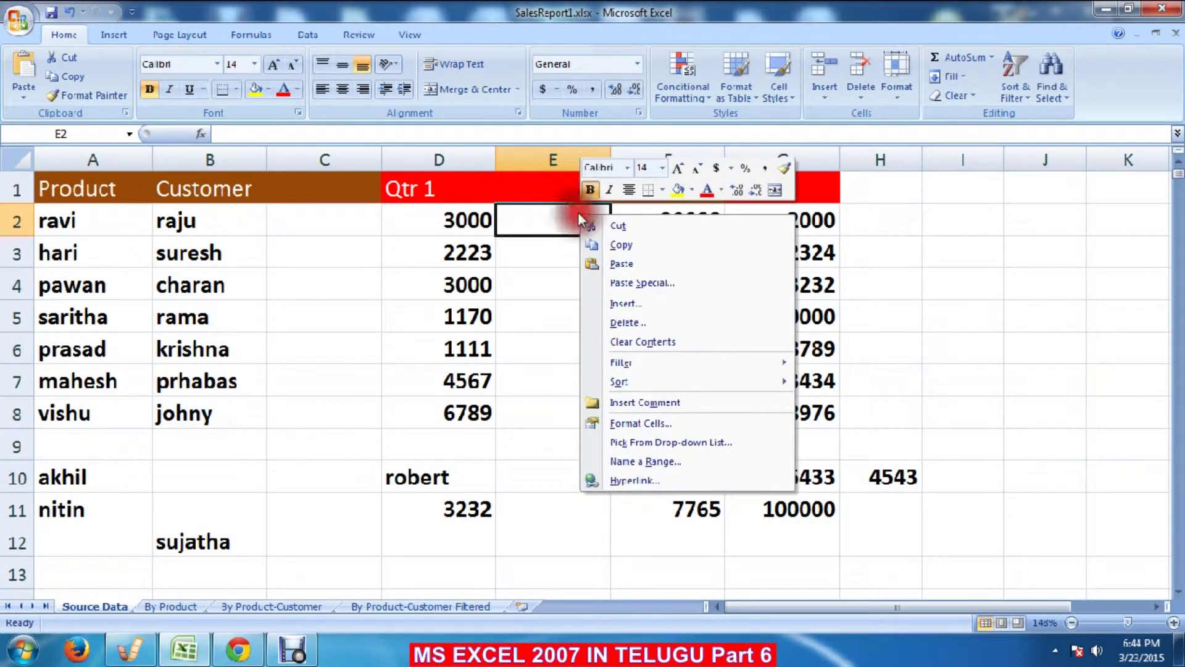
left_click(634, 321)
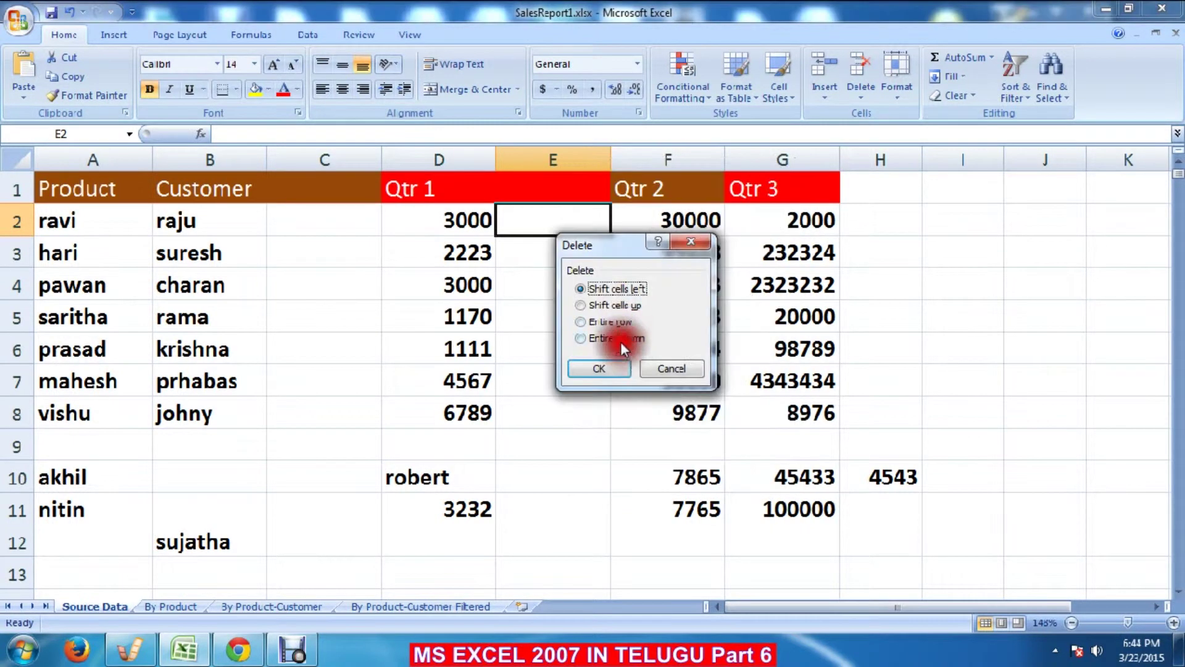
left_click(614, 338)
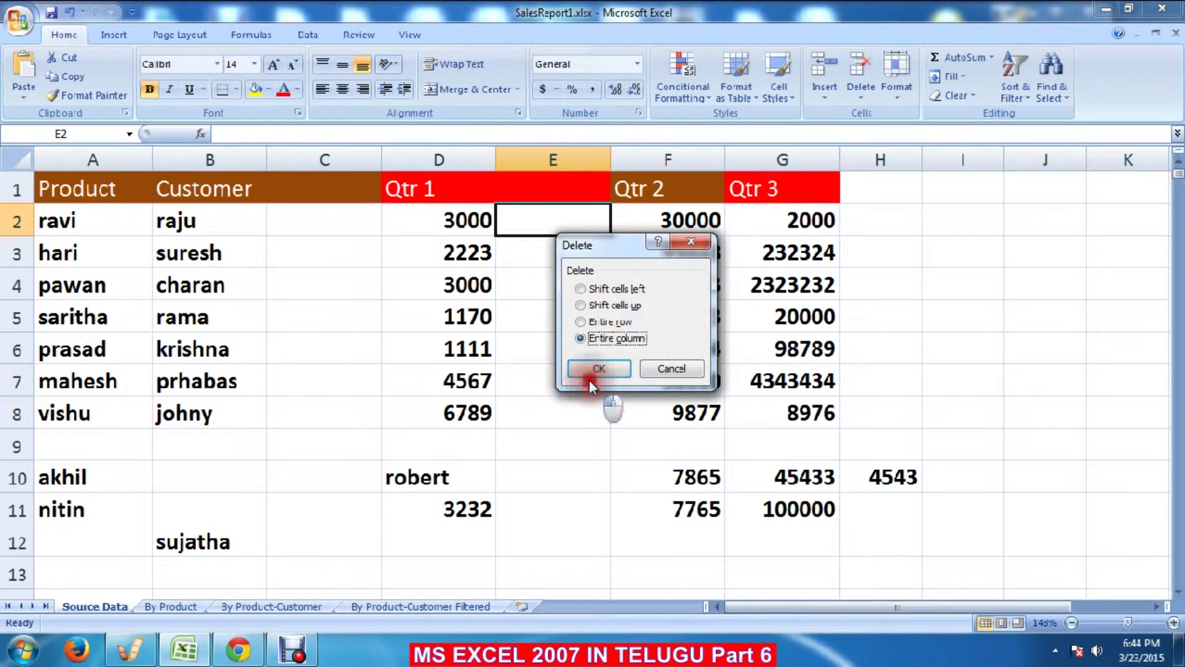
left_click(571, 374)
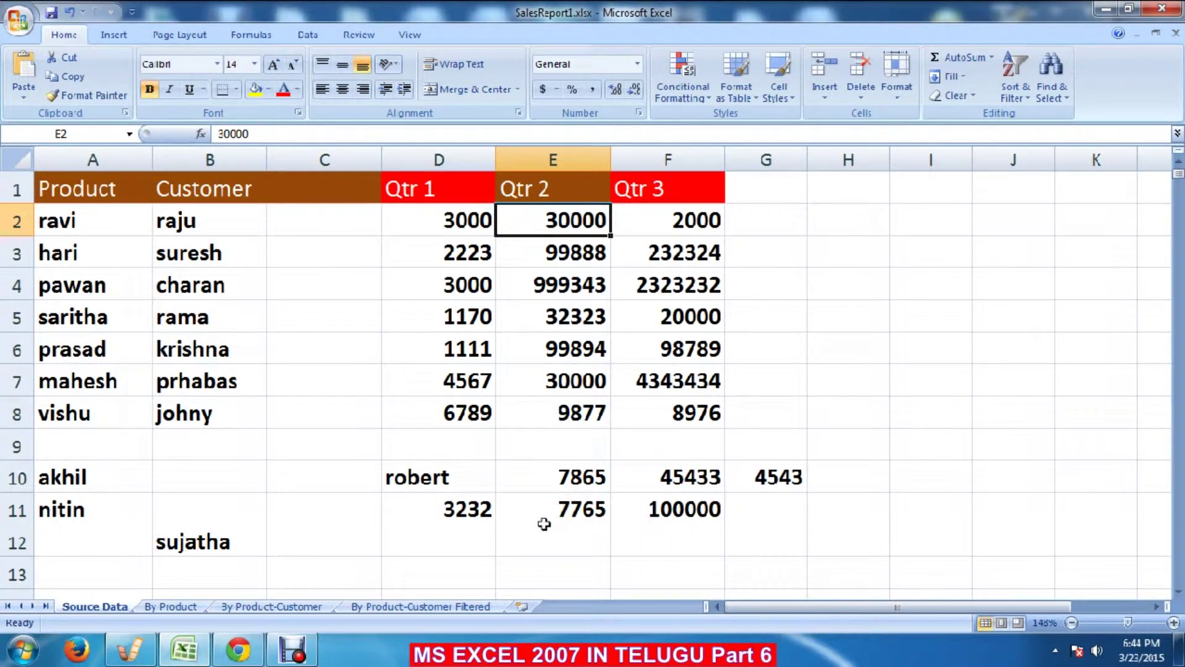
Delete the entire empty row 9 from cell C9's shortcut menu.
left_click(308, 444)
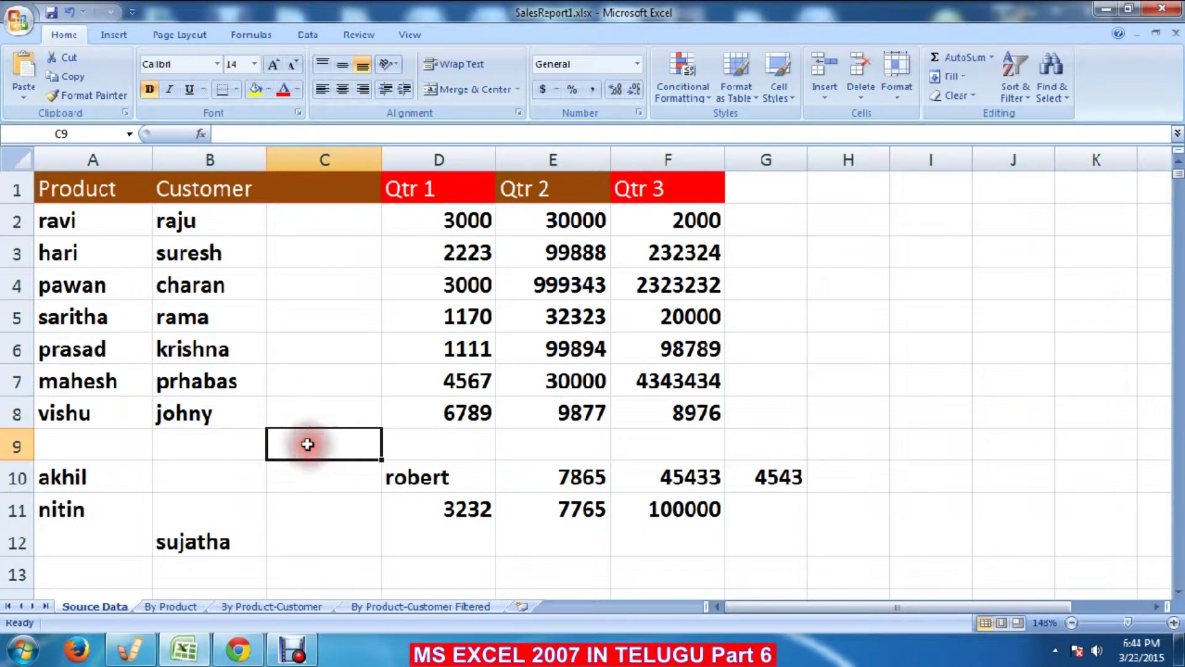
right_click(307, 444)
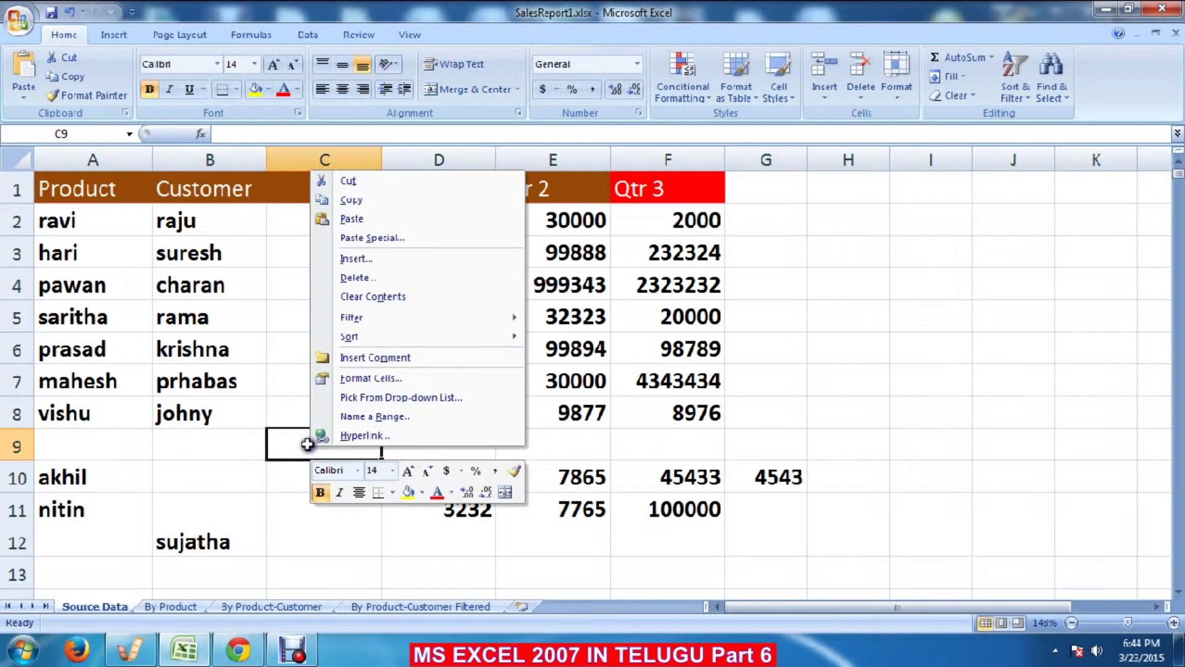
left_click(370, 275)
left_click(323, 283)
left_click(349, 332)
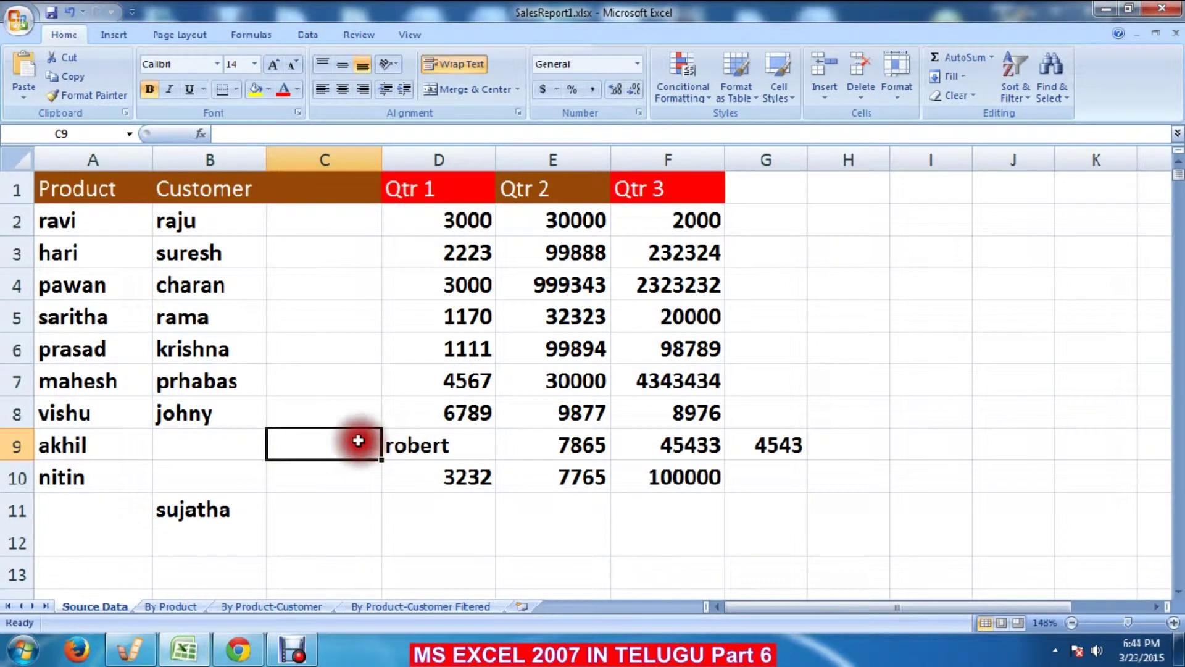
Delete blank cell C9 with Shift cells left so robert moves into C9.
left_click(409, 444)
left_click(298, 445)
right_click(299, 445)
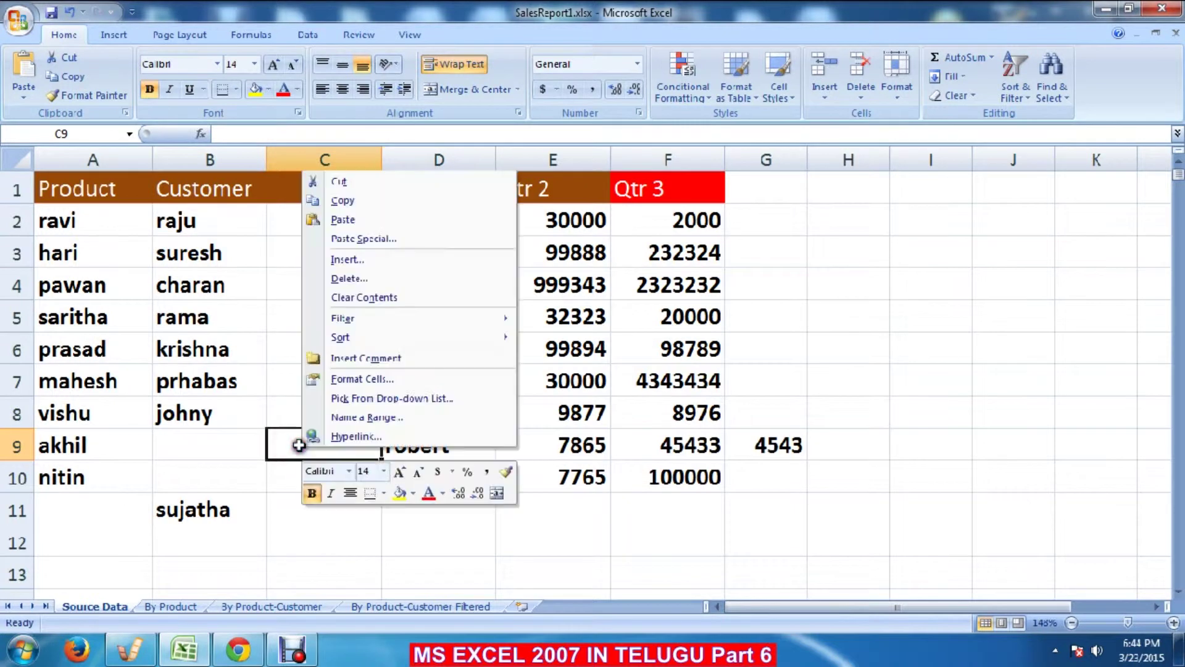
left_click(371, 278)
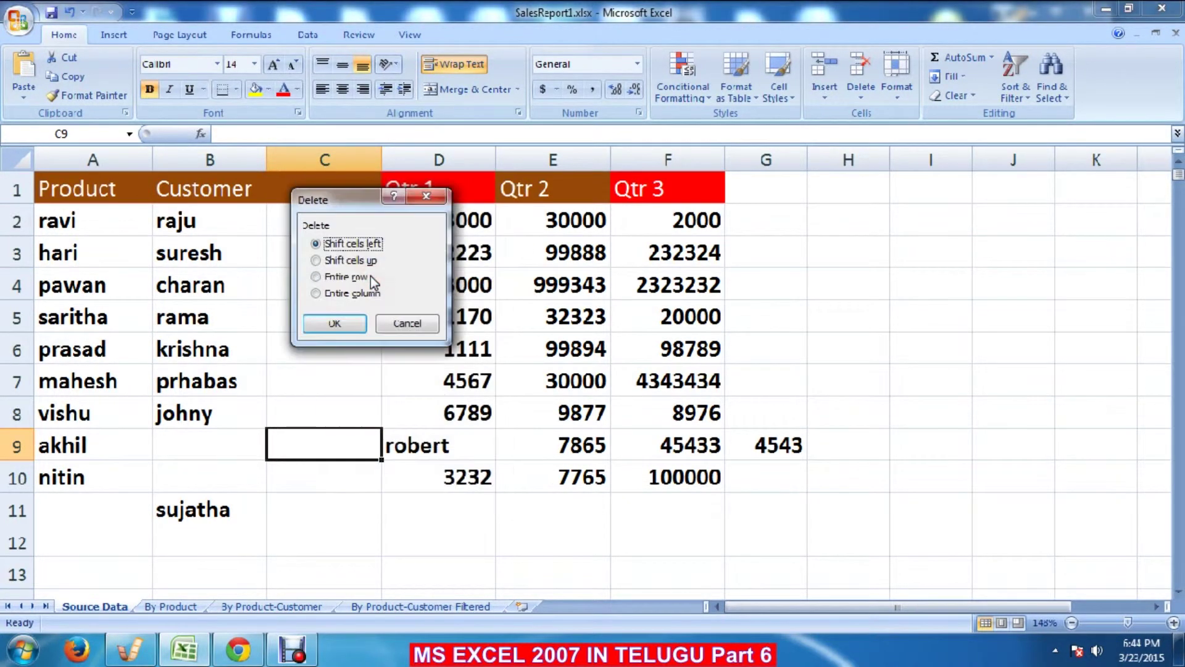
left_click(319, 246)
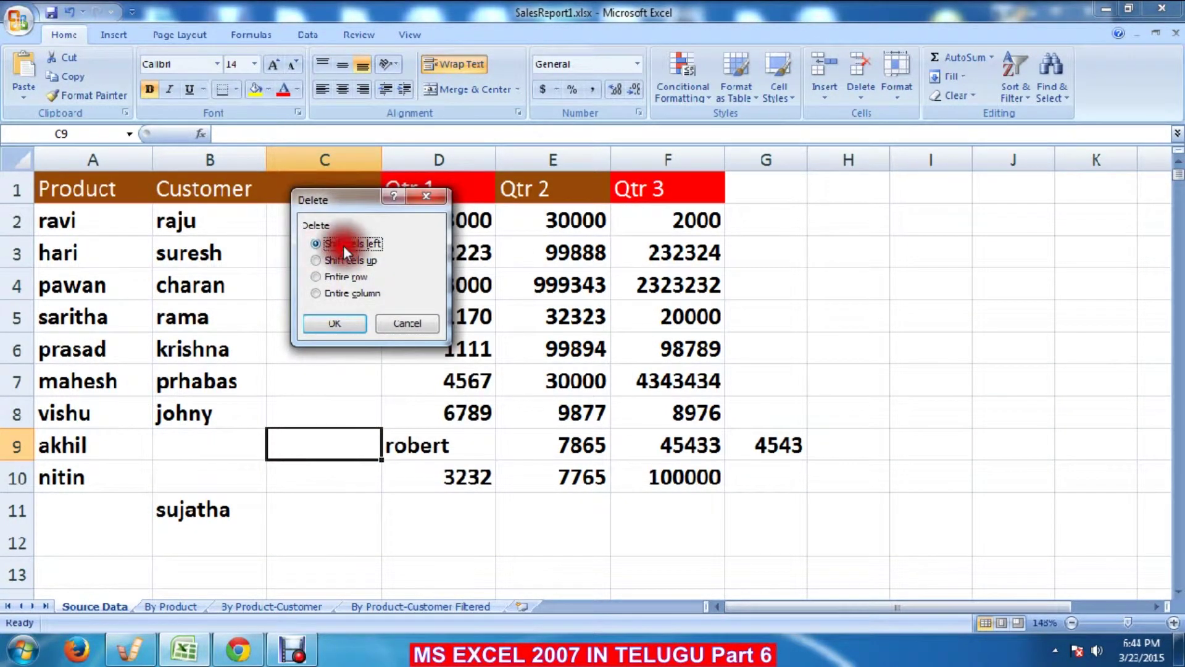
left_click(331, 321)
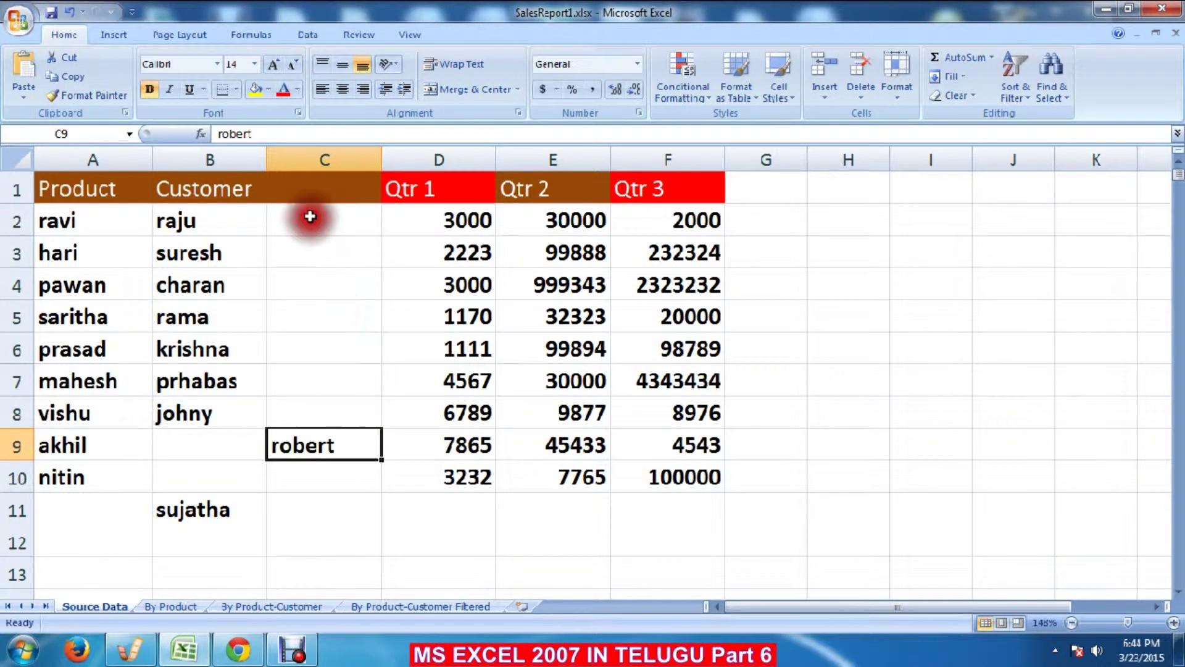
Delete blank cell B9 with Shift cells left so robert moves into the Customer column.
left_click(204, 443)
right_click(204, 443)
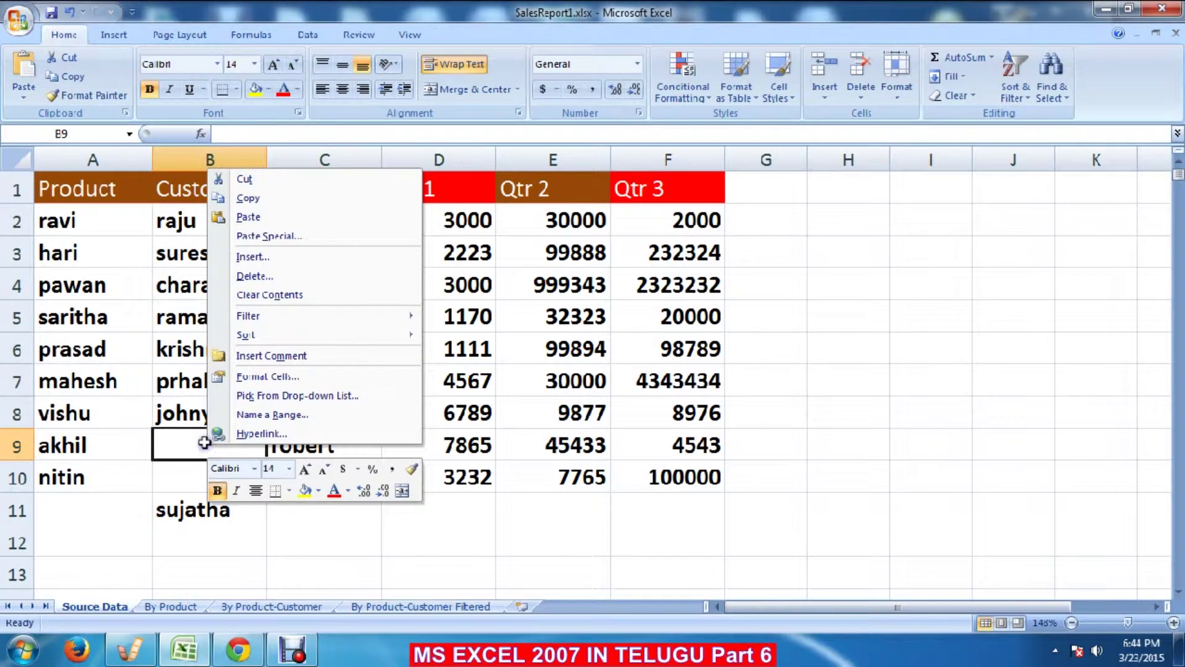
left_click(258, 269)
left_click(245, 268)
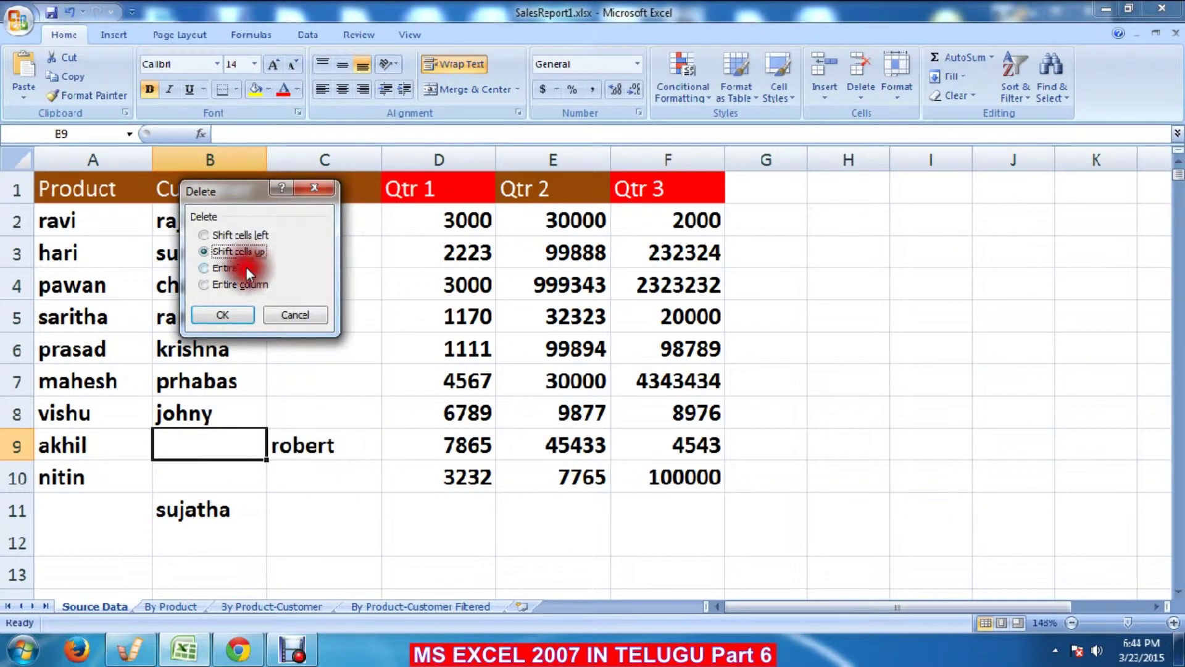
left_click(223, 237)
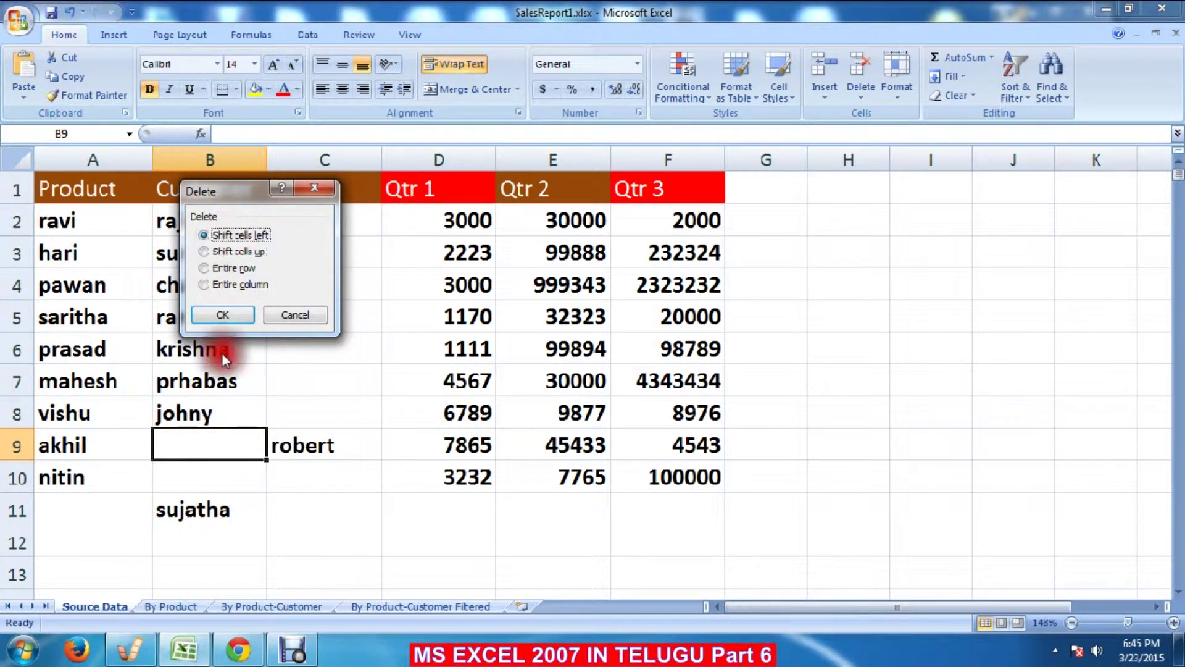
left_click(210, 315)
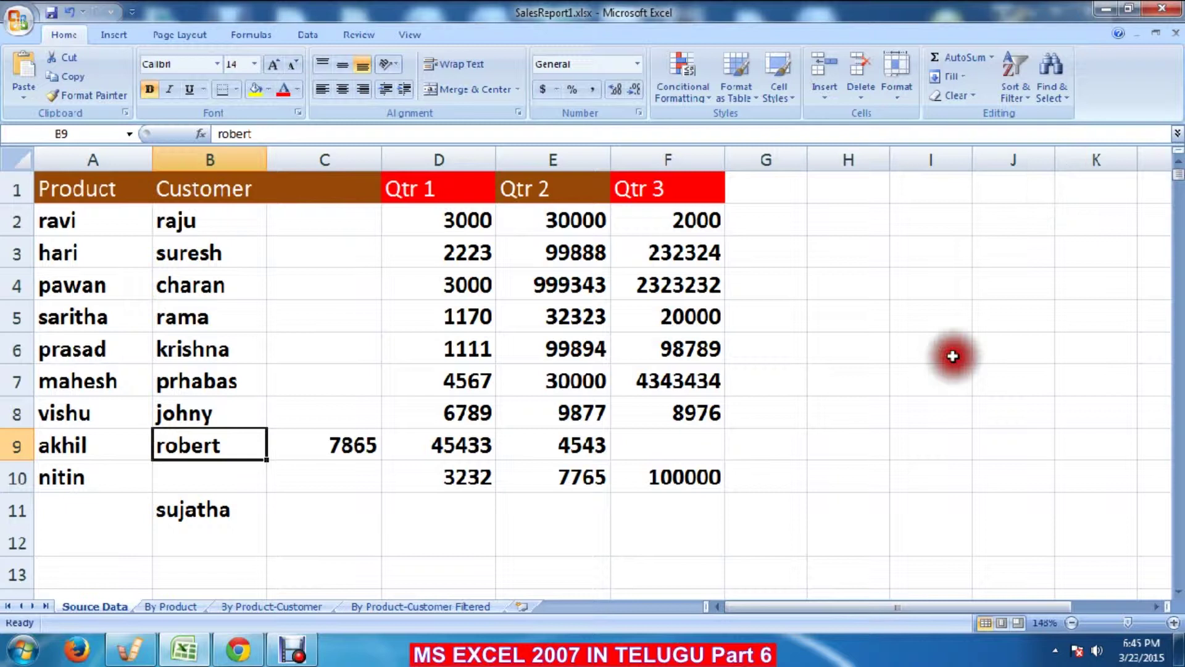
Insert a blank sheet row at row 9, pushing akhil's row down to row 10.
left_click(826, 93)
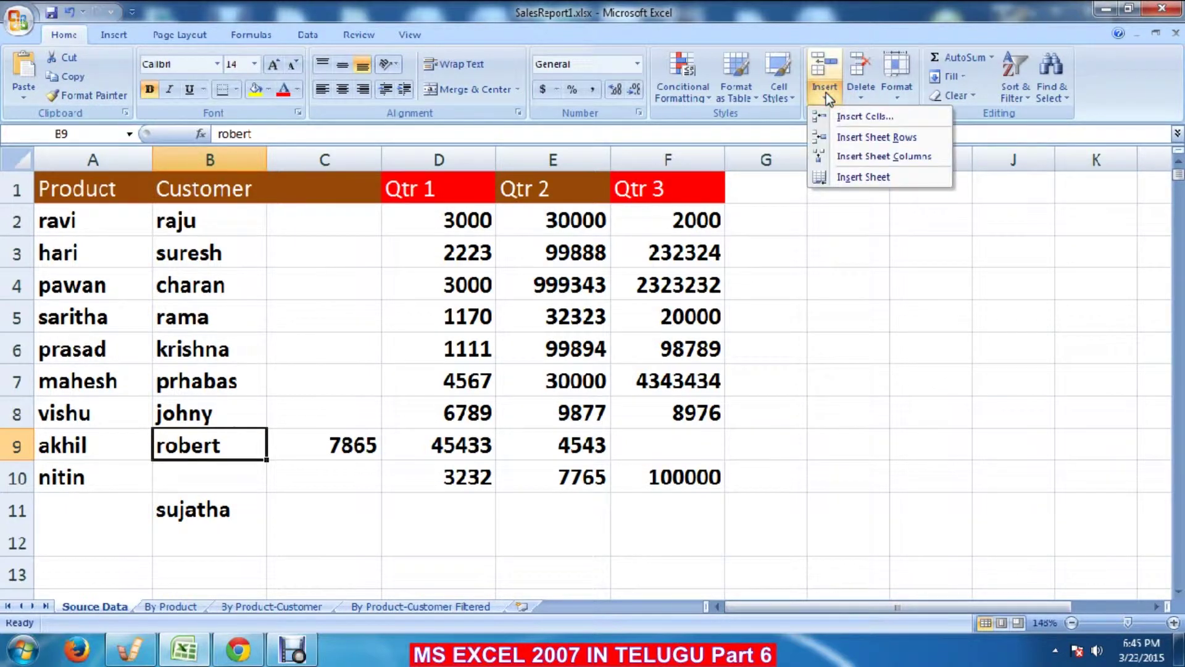
left_click(845, 138)
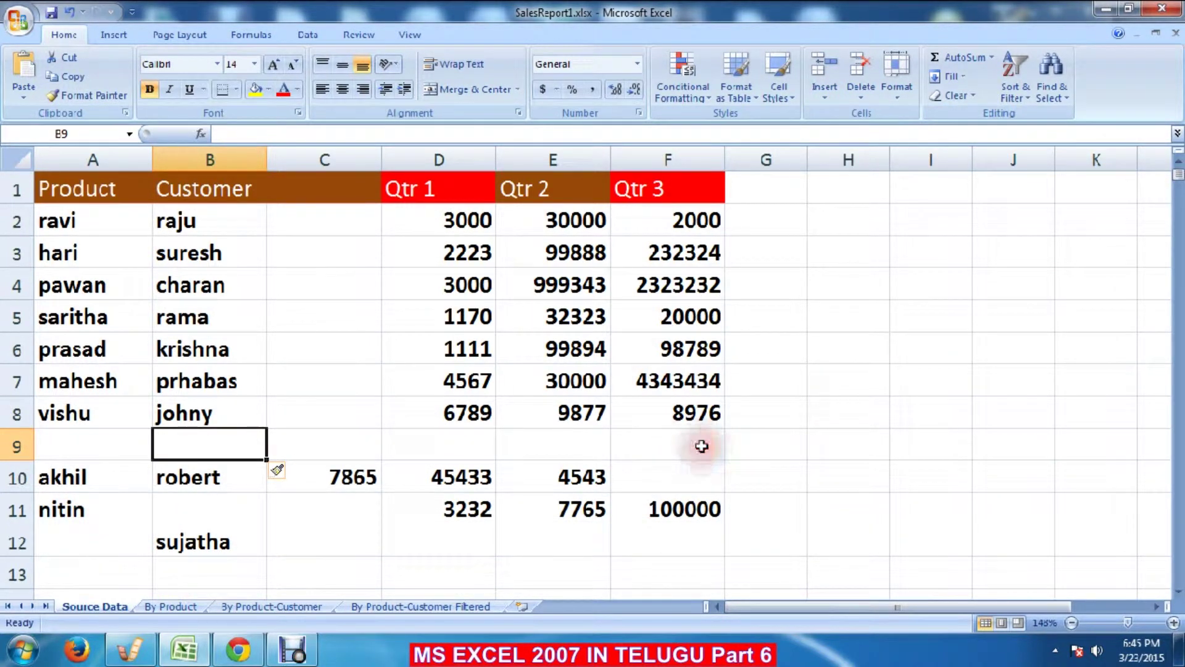
left_click(824, 87)
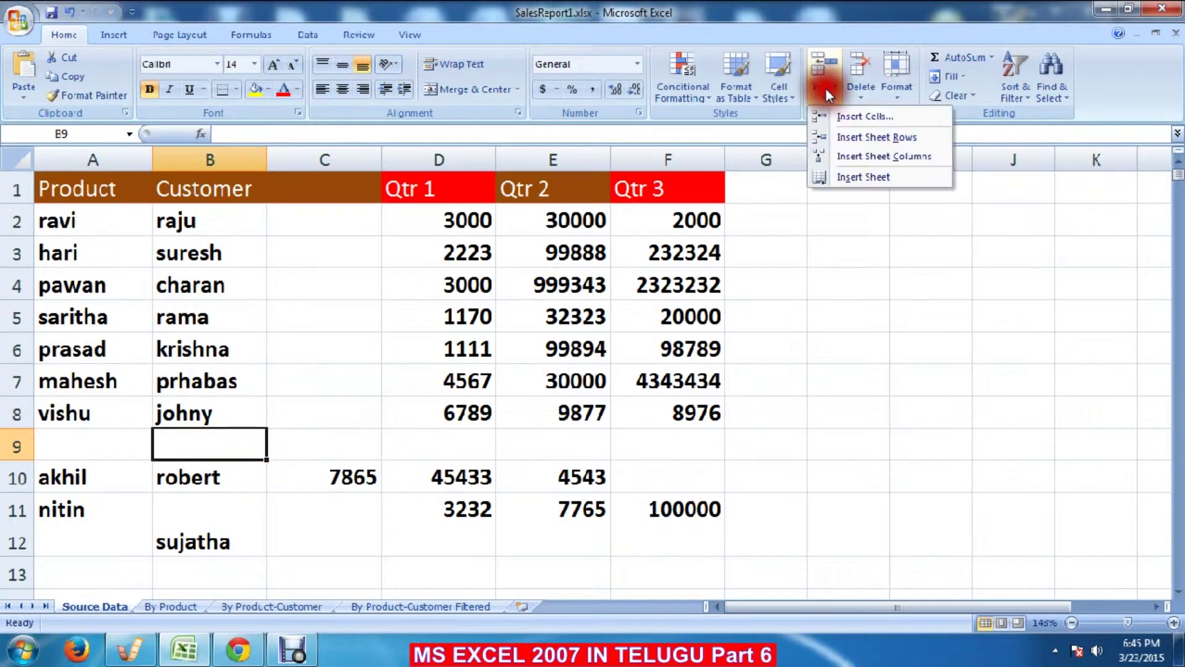
left_click(405, 243)
left_click(471, 217)
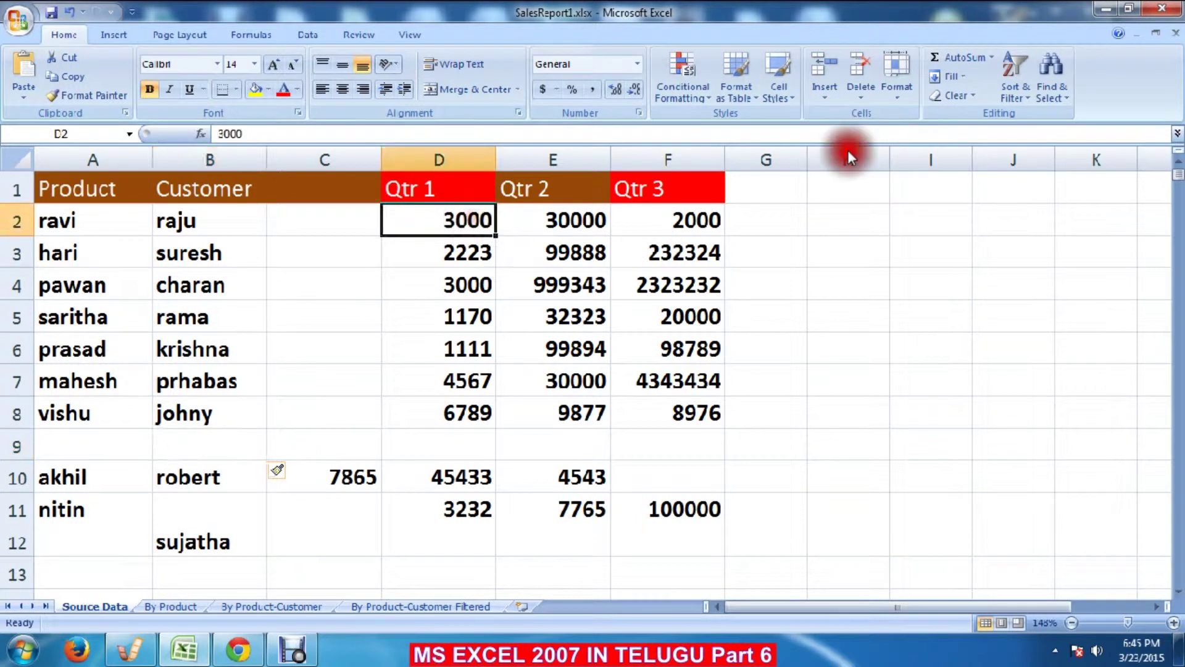
left_click(824, 96)
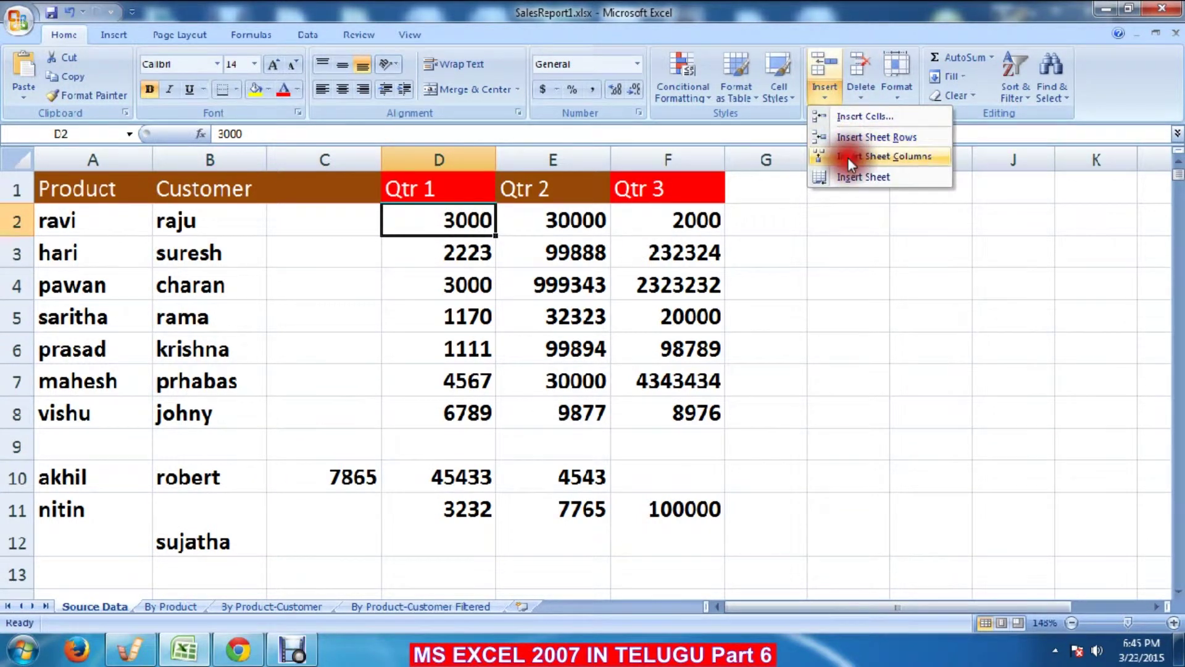
left_click(849, 157)
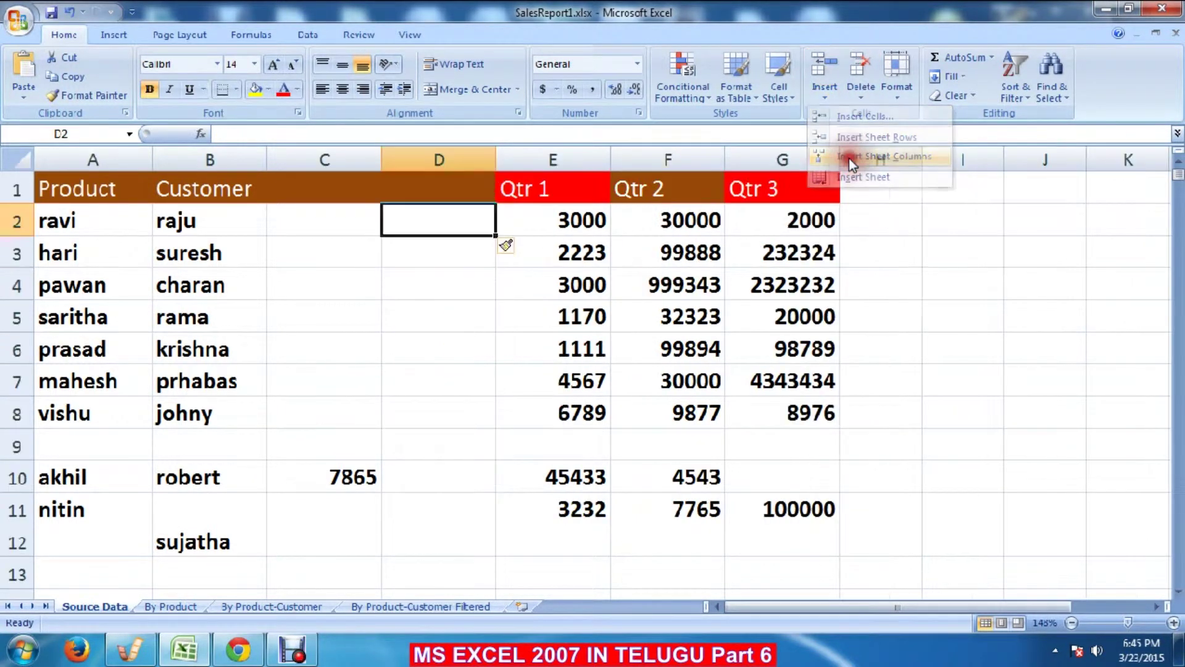
left_click(838, 91)
left_click(918, 273)
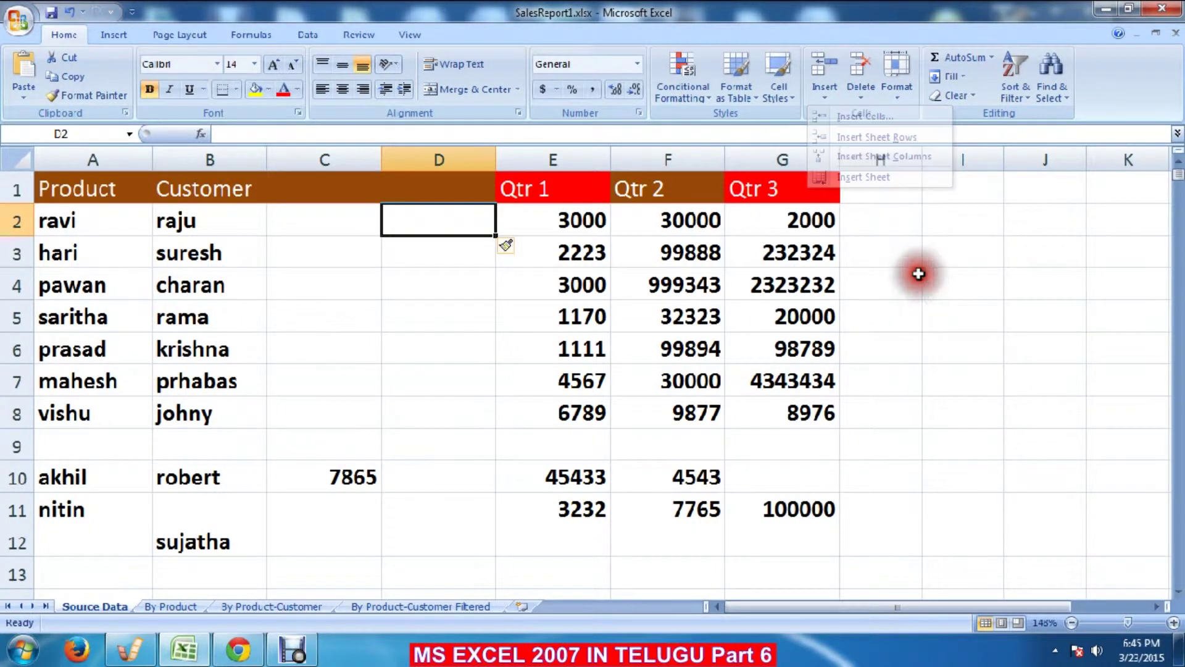
scroll(432, 432, "down", 4)
left_click(84, 605)
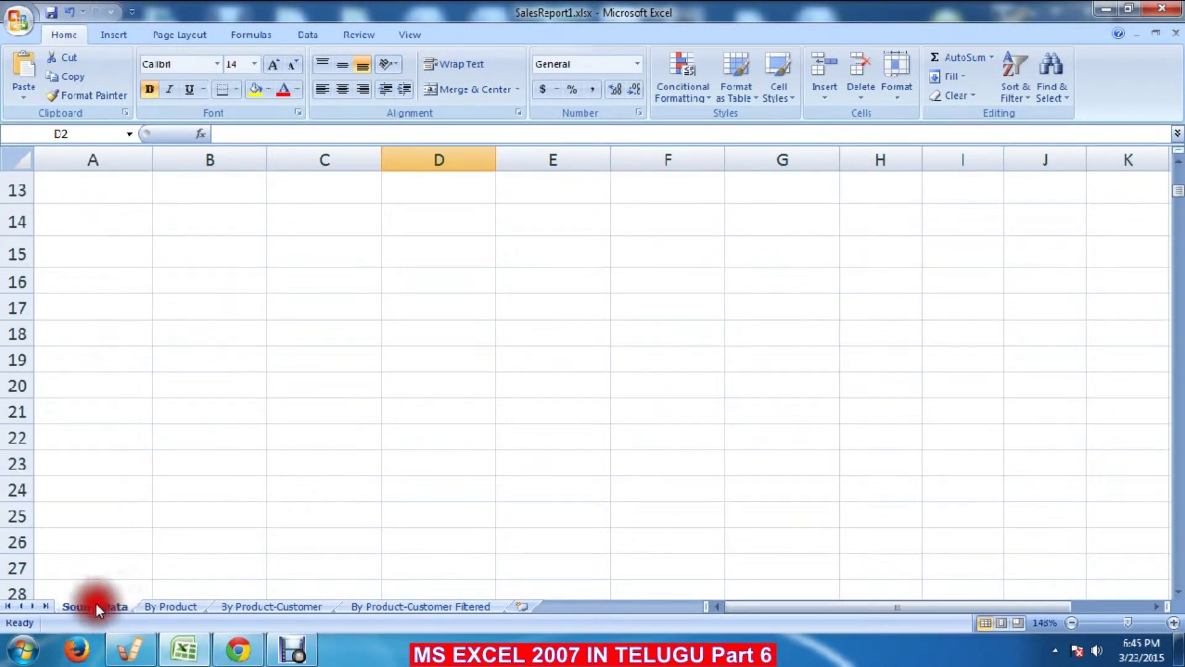
scroll(802, 401, "up", 4)
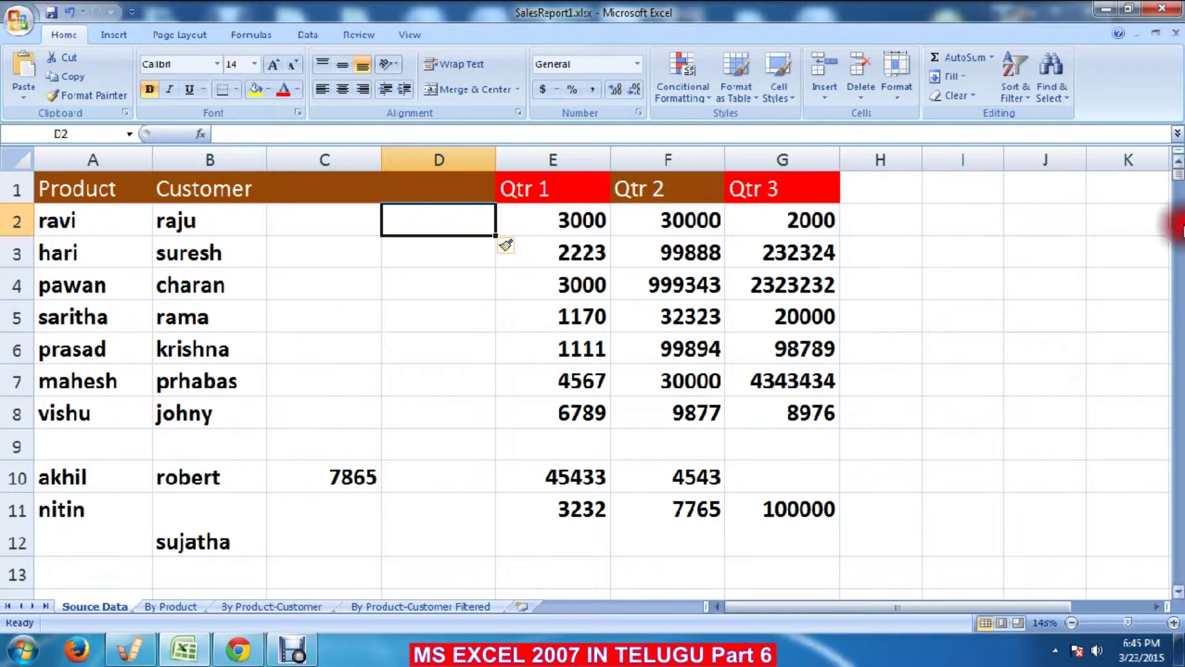
left_click(826, 86)
left_click(868, 154)
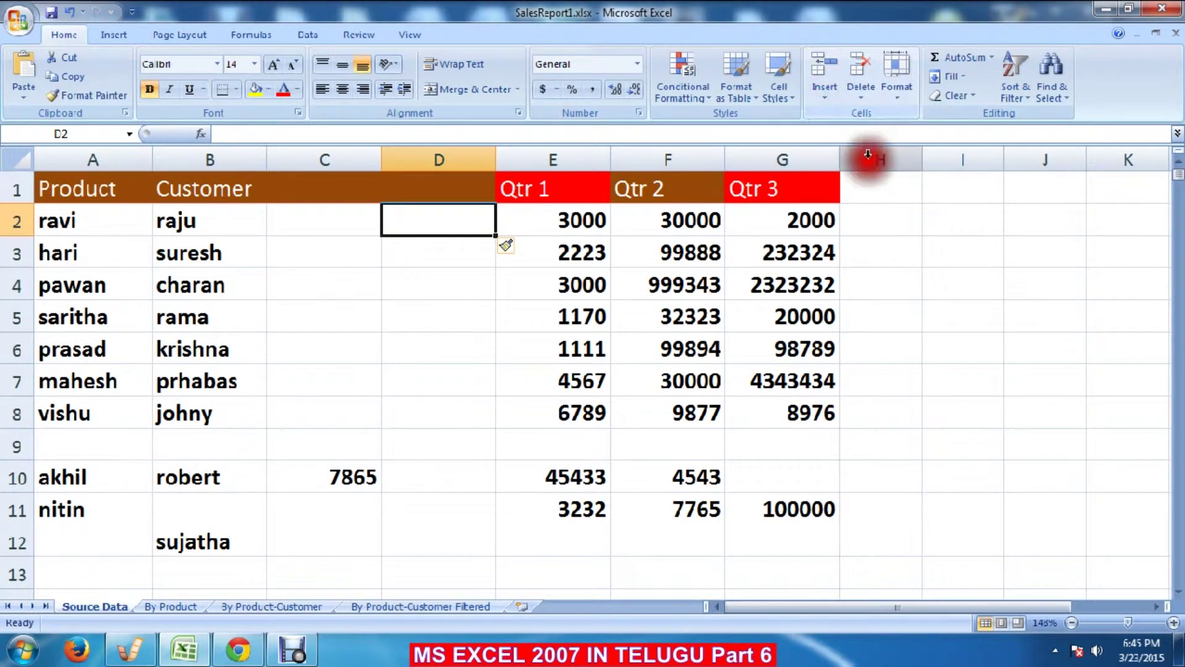
left_click(821, 86)
Add blank worksheet Sheet1 with Insert Sheet, then switch back to the Source Data tab.
left_click(848, 178)
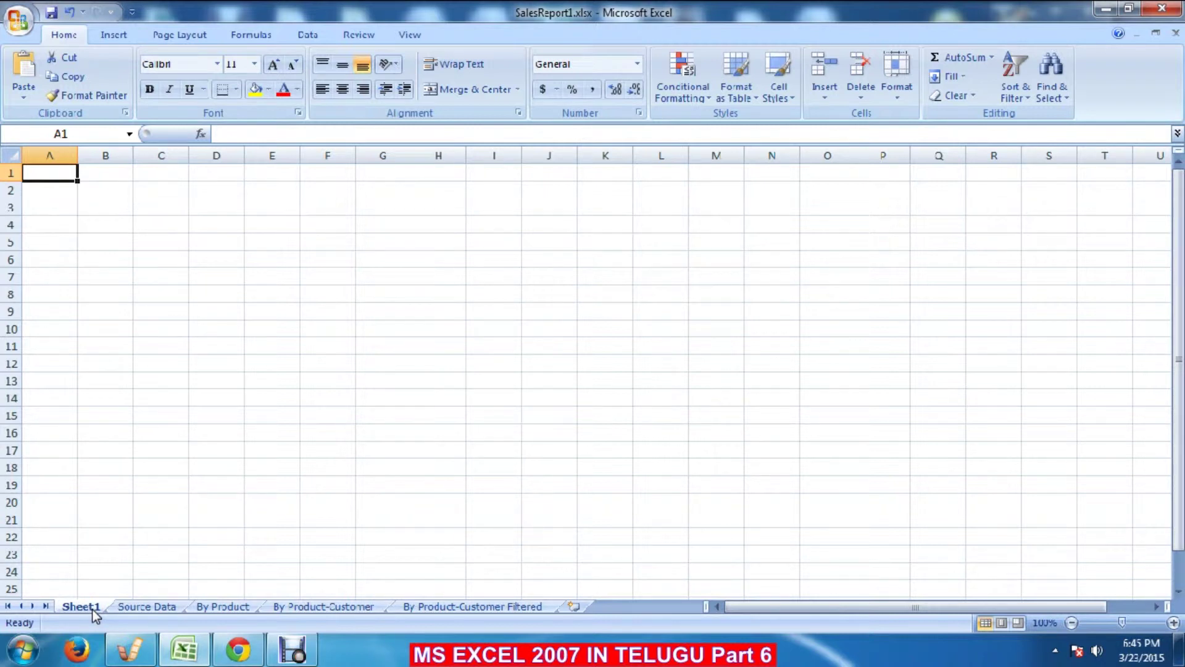
left_click(157, 607)
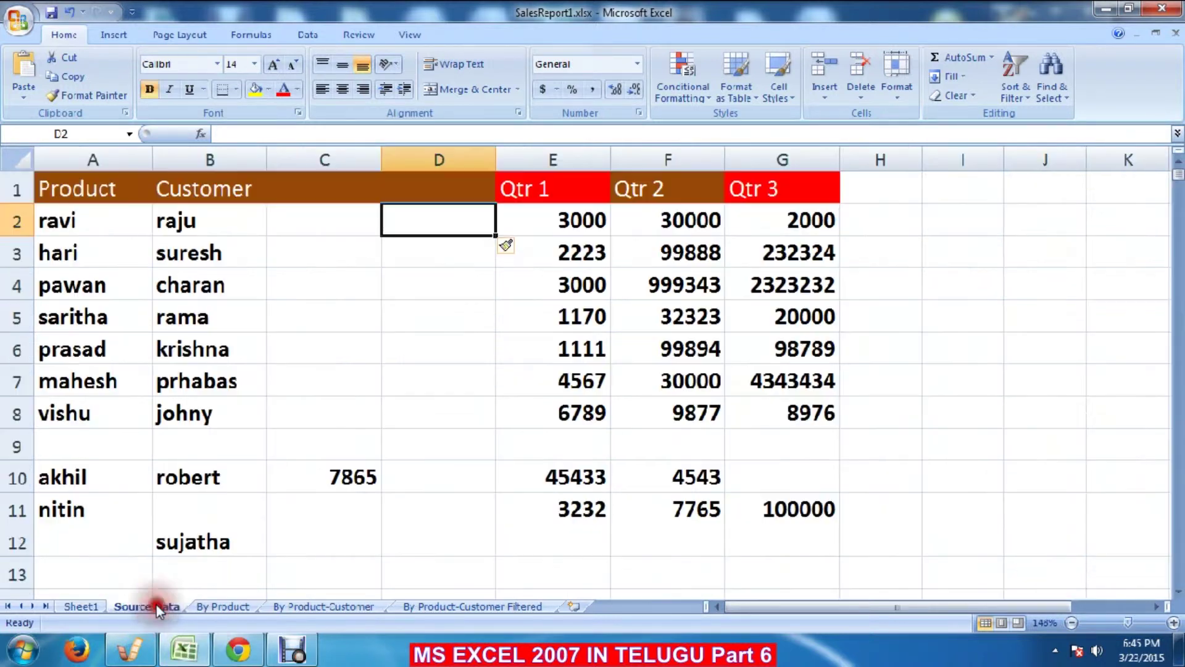
left_click(824, 92)
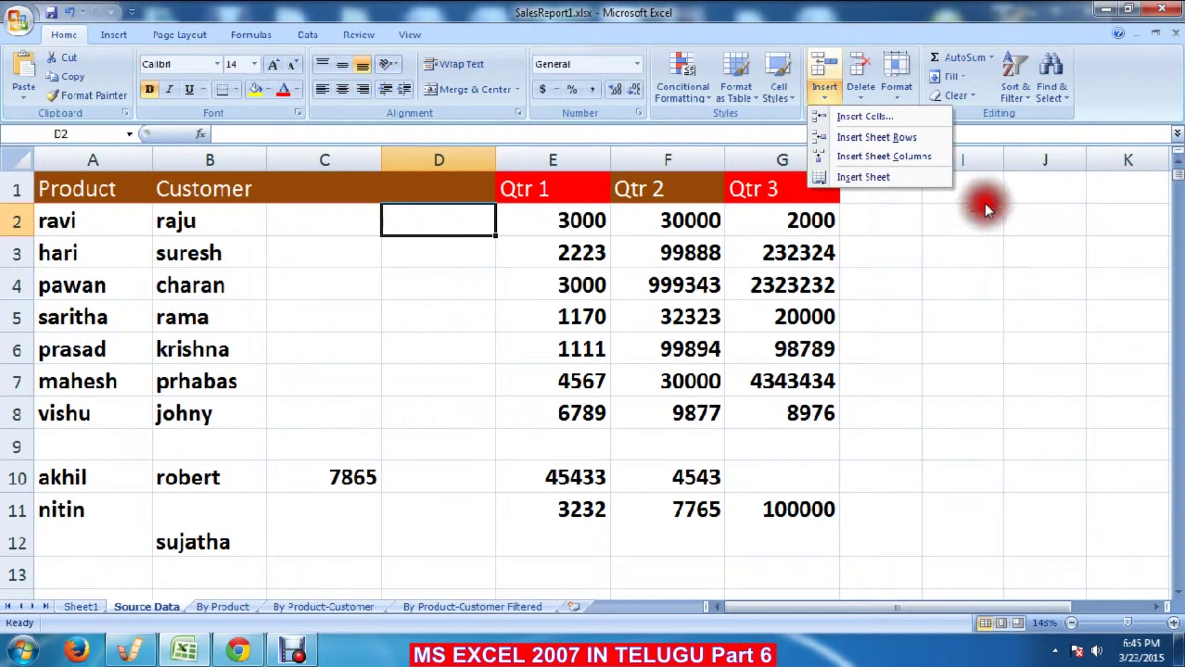
left_click(932, 275)
Delete cell A2 (ravi) with Shift cells up so hari heads the Product column.
left_click(862, 93)
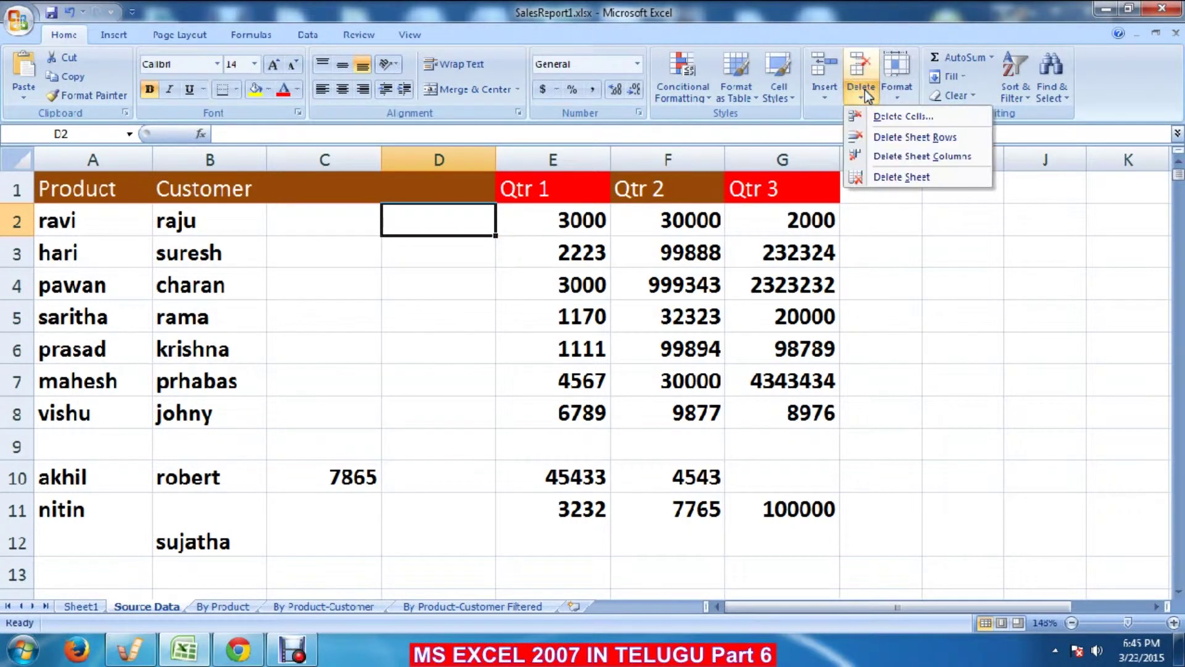
left_click(288, 331)
left_click(68, 210)
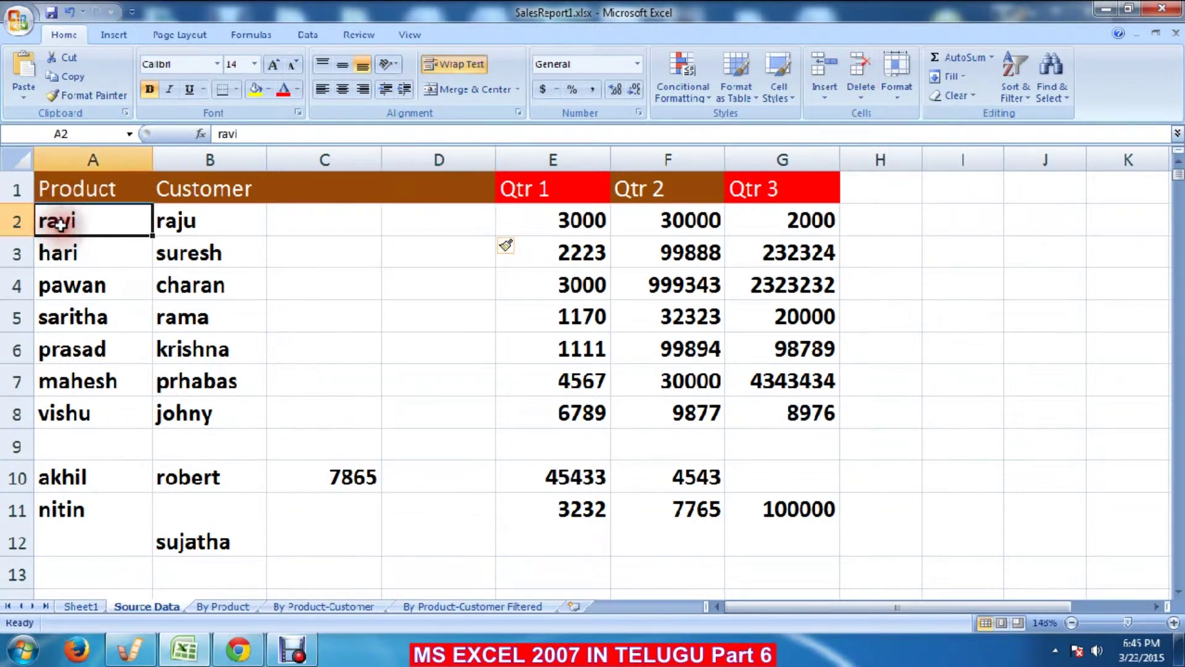
left_click(875, 62)
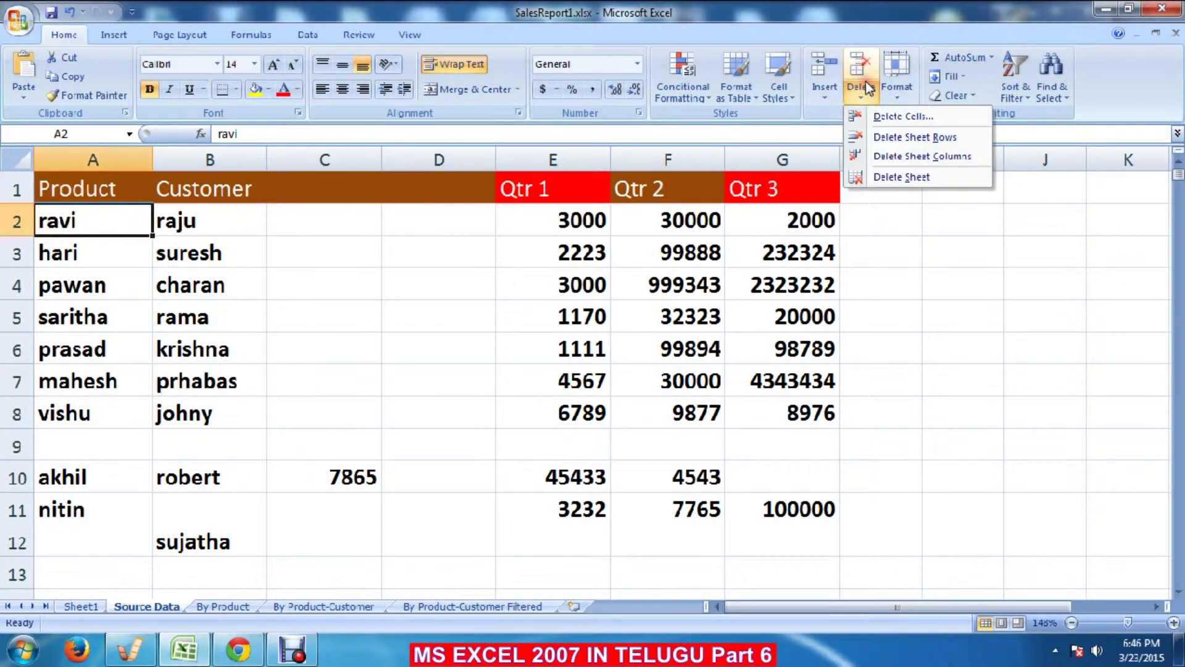
left_click(874, 117)
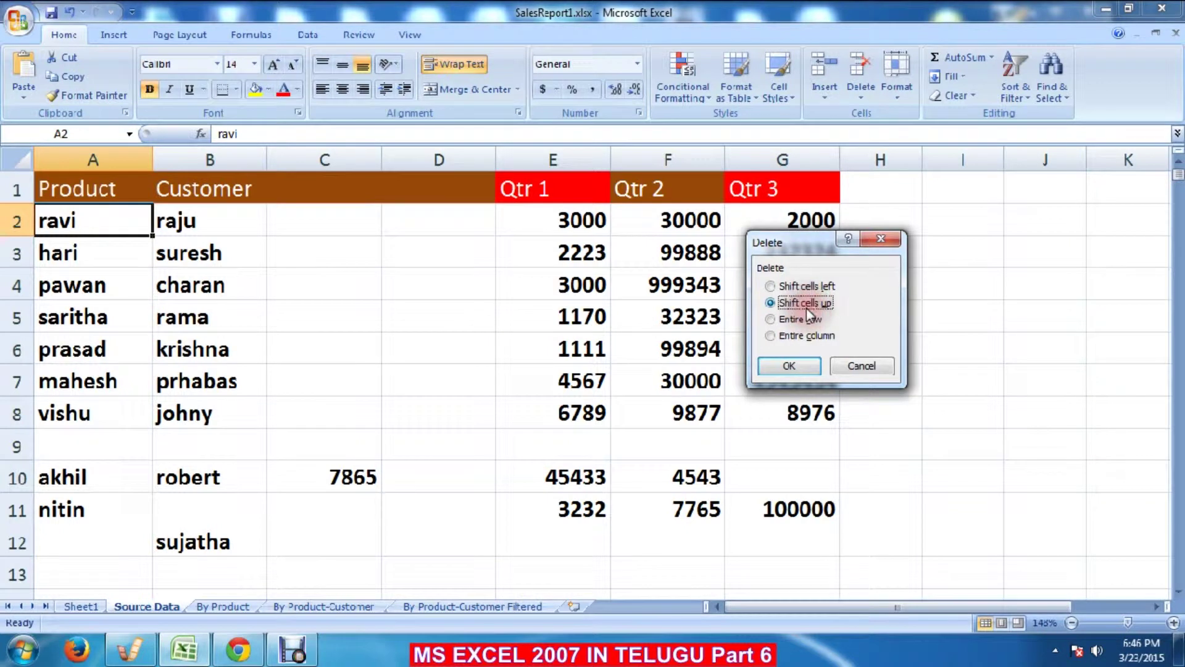
left_click(789, 367)
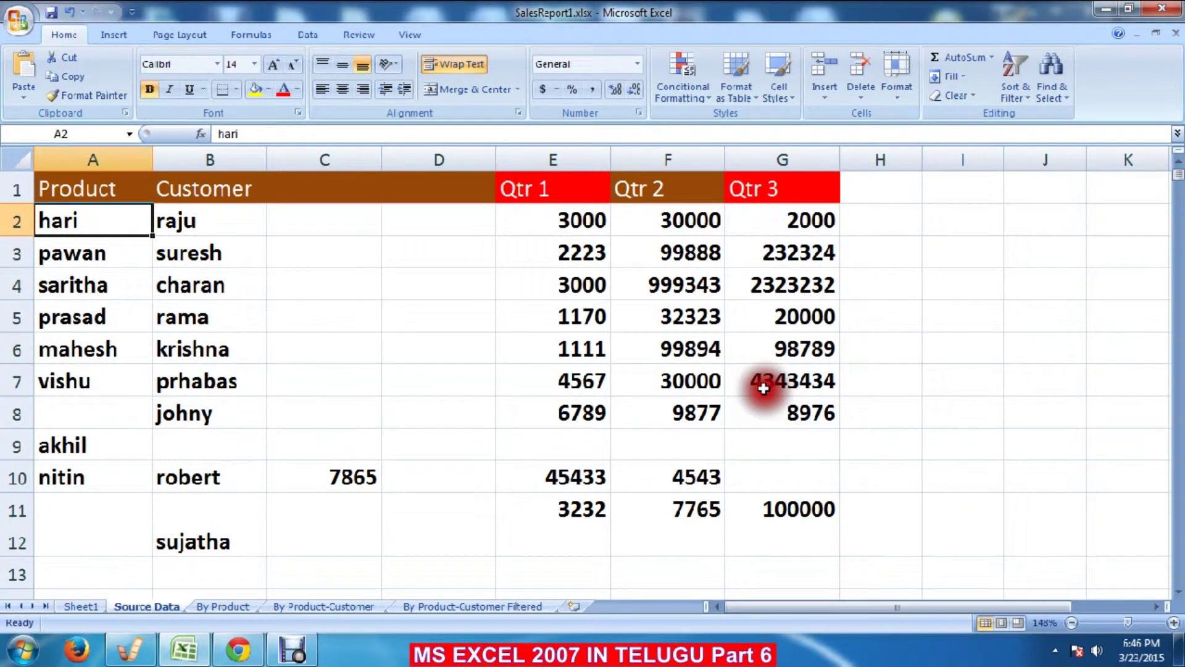
Delete sheet row 5 containing prasad and rama via Delete Sheet Rows.
double_click(212, 316)
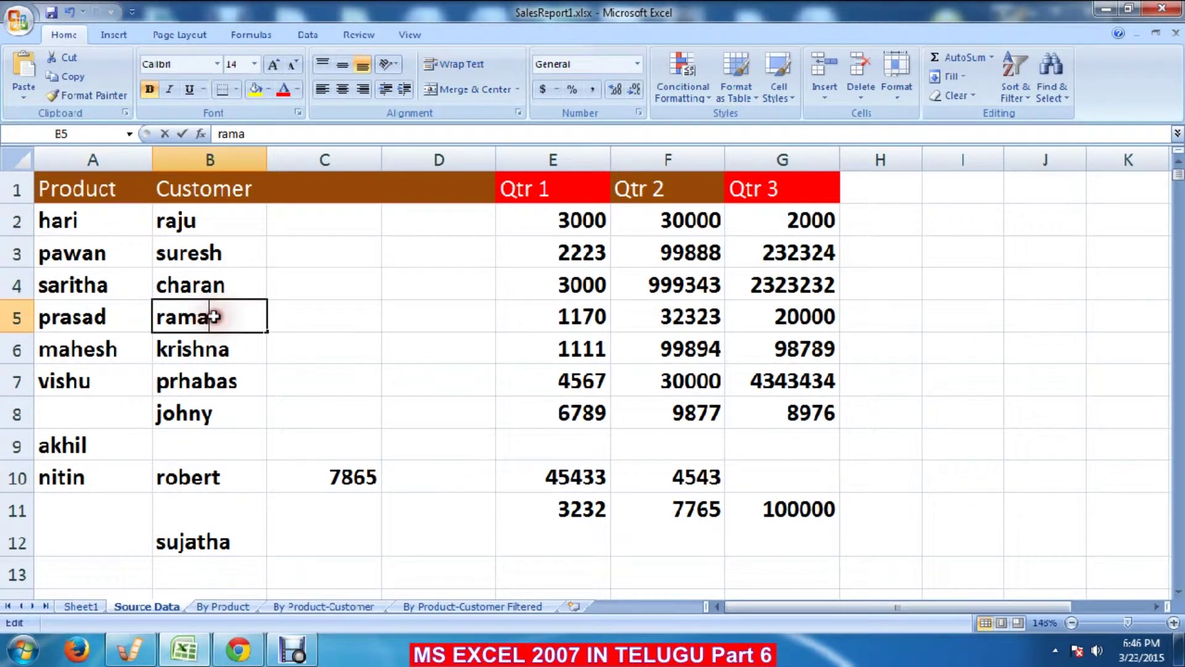
left_click(875, 162)
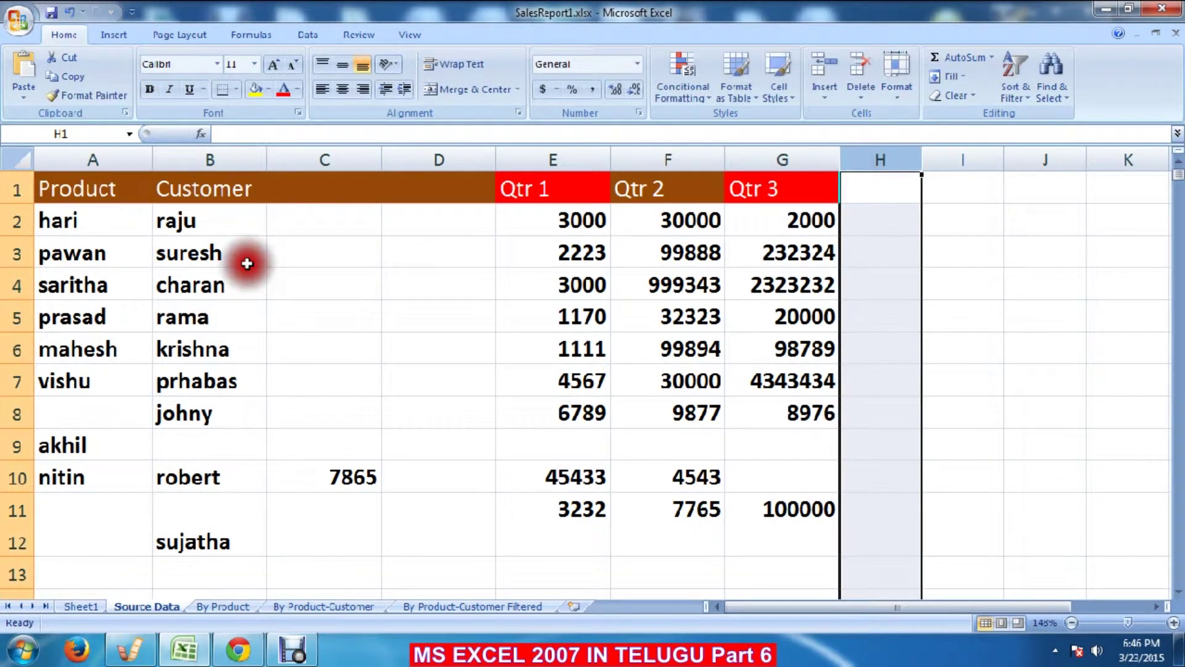
left_click(213, 316)
left_click(895, 94)
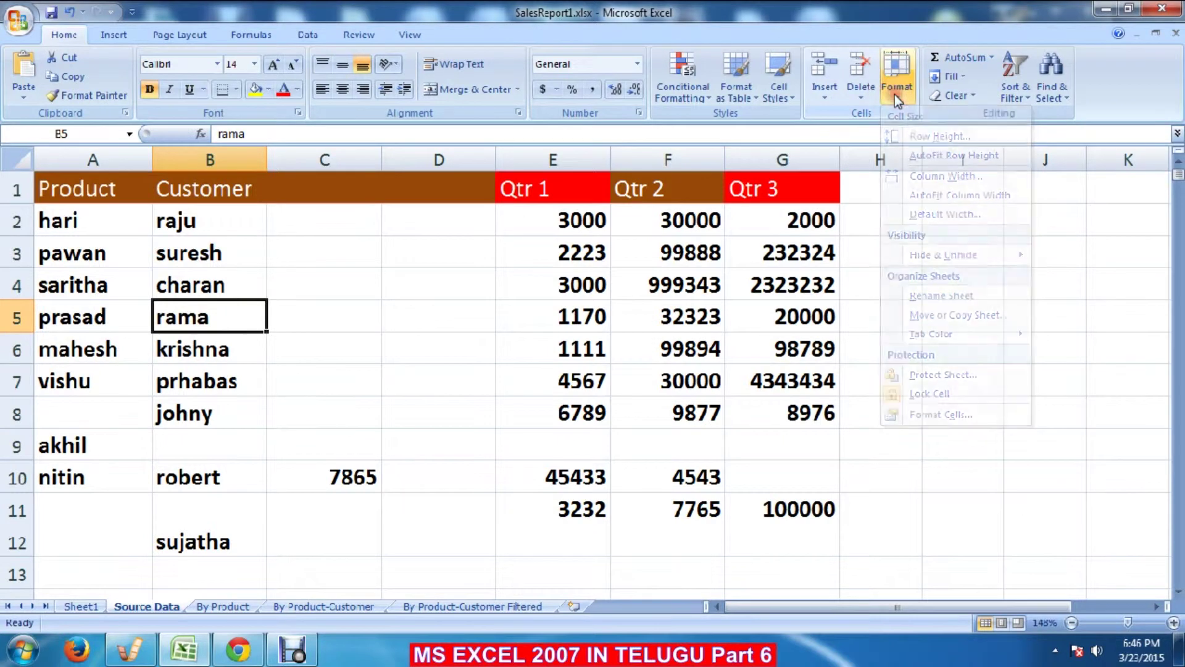
left_click(859, 96)
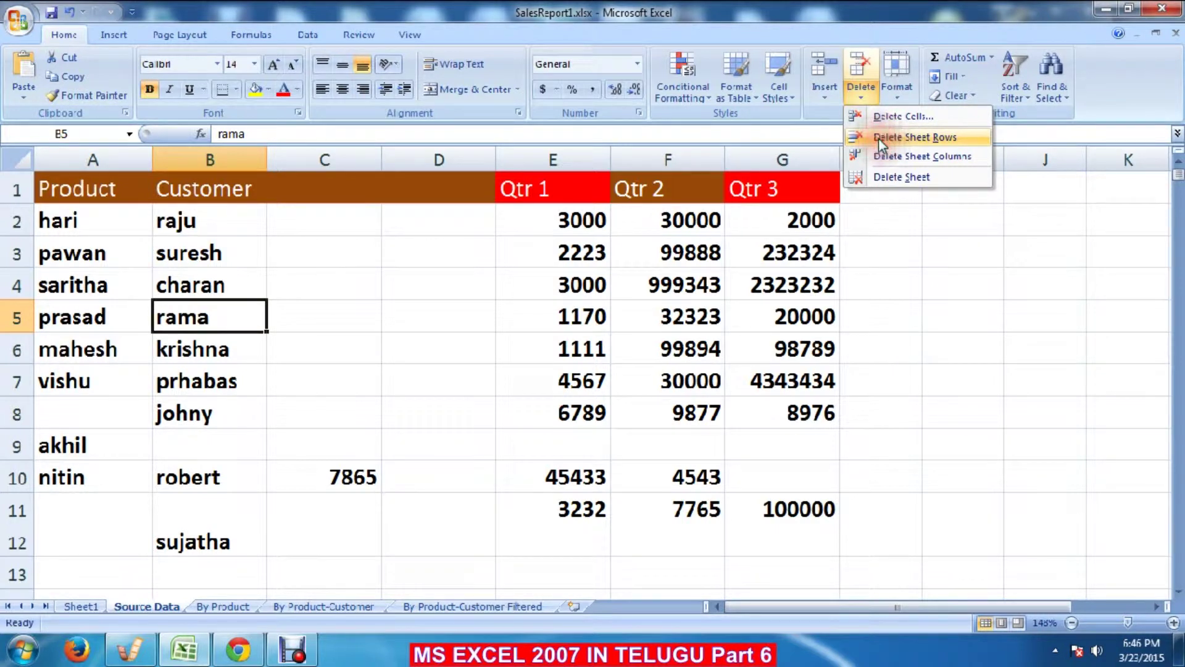
left_click(879, 138)
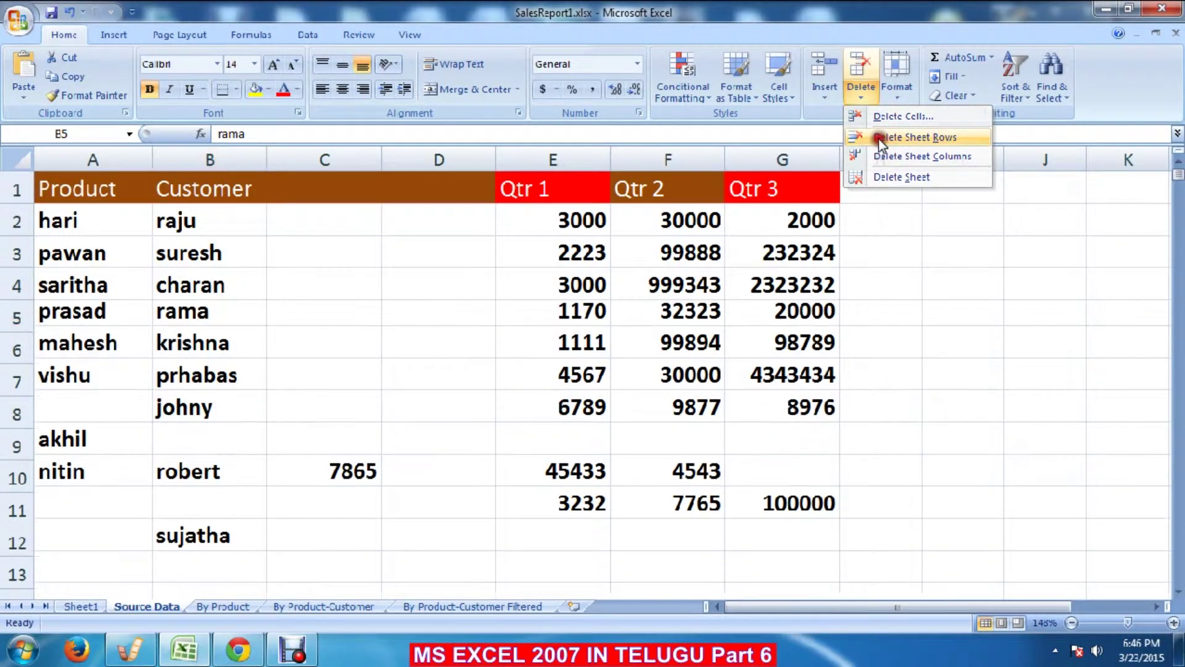
left_click(947, 257)
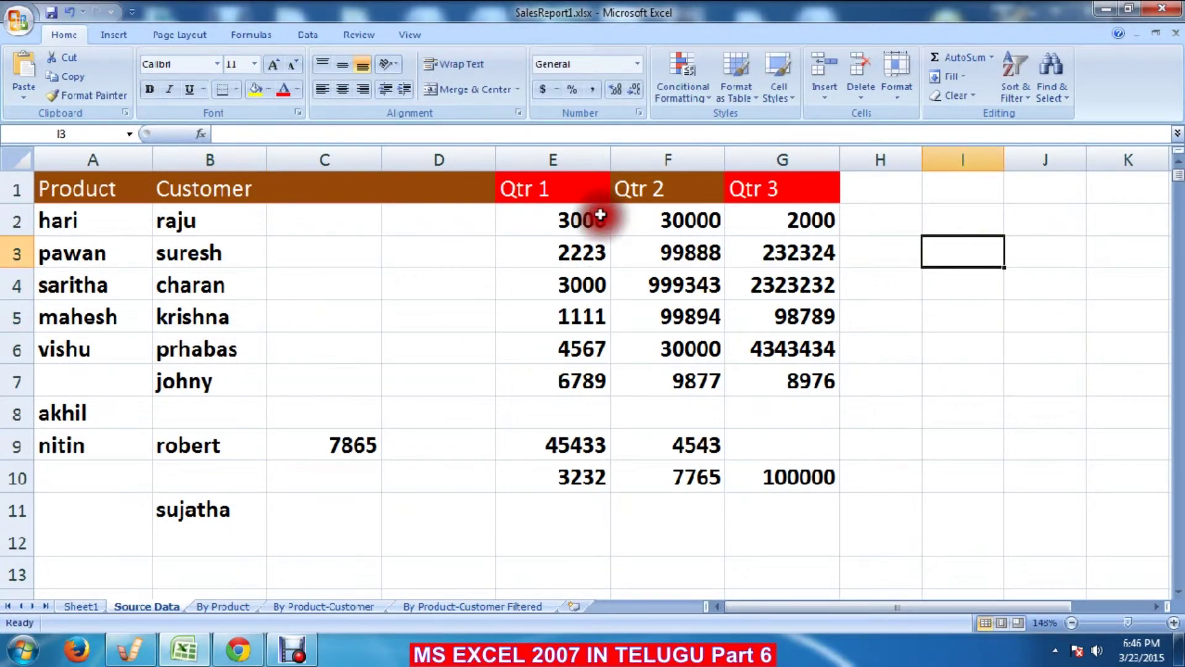
left_click(439, 220)
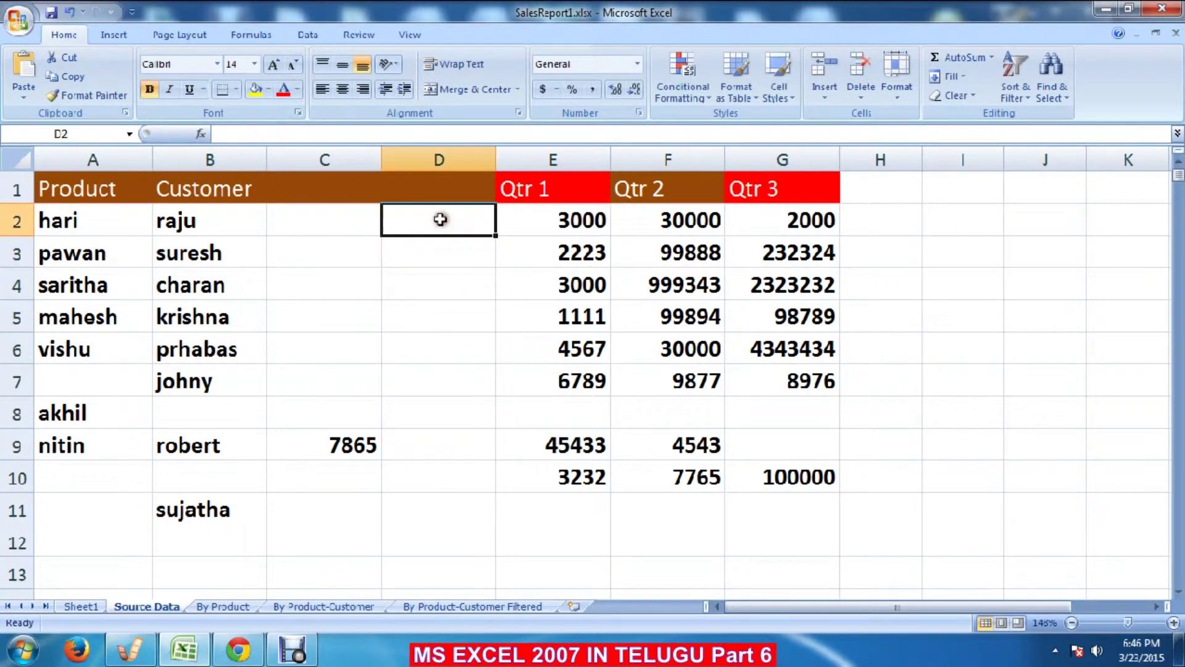
Delete empty column D so Qtr 1, Qtr 2 and Qtr 3 shift into columns D–F.
left_click(862, 90)
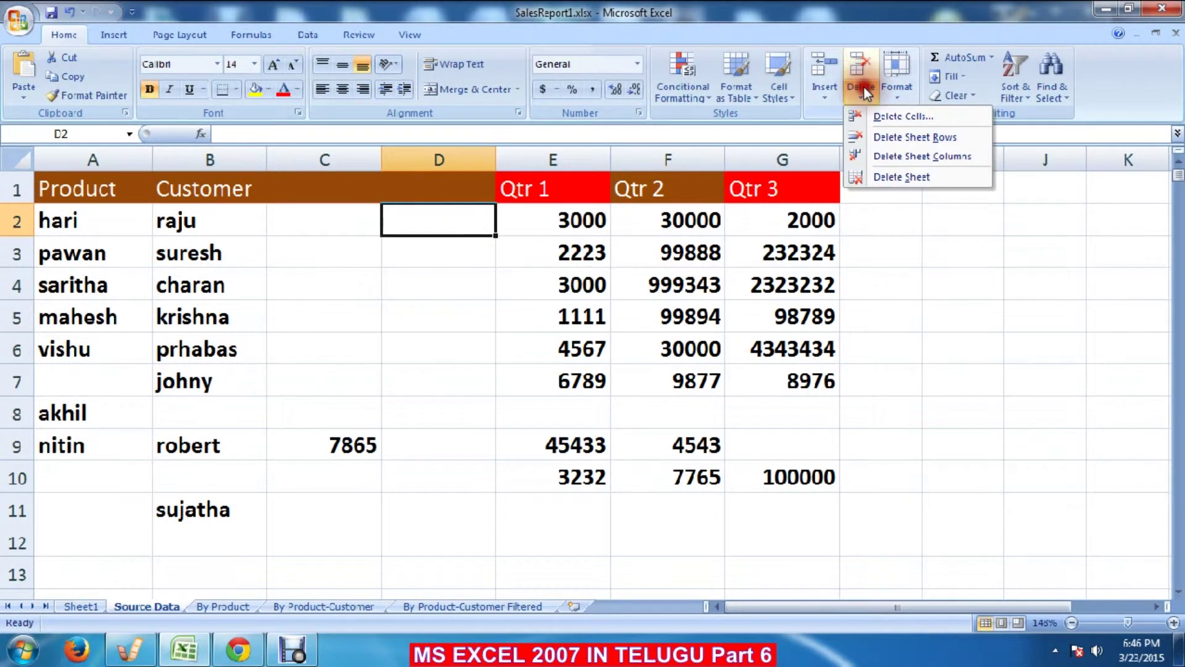
left_click(902, 157)
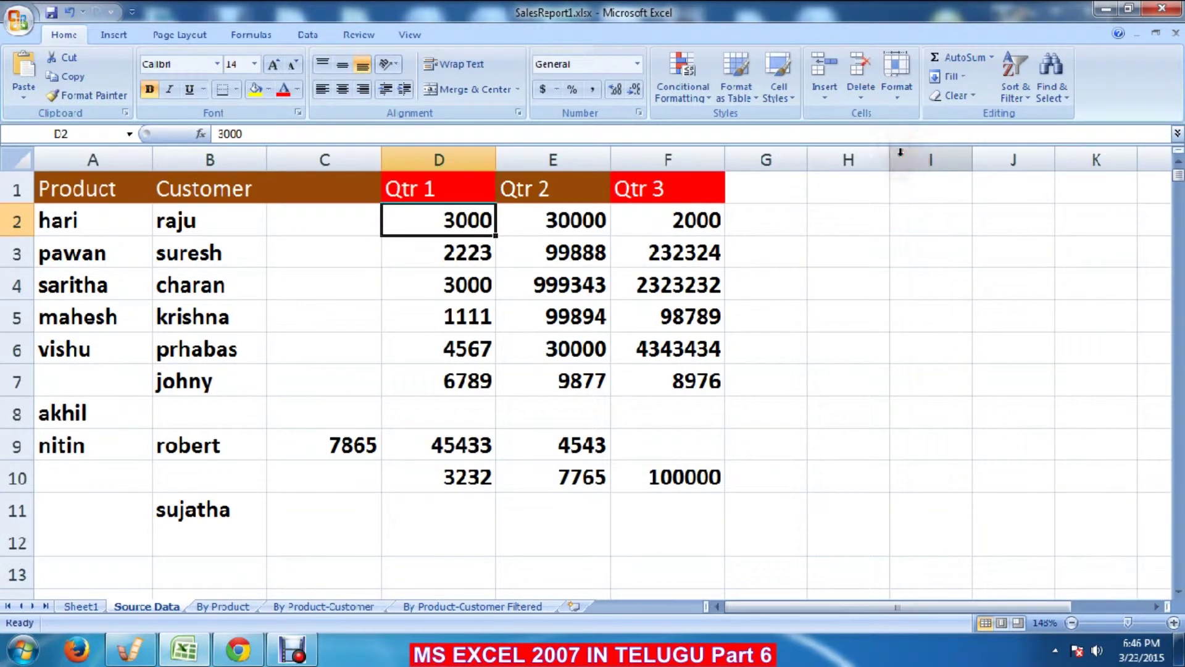
left_click(857, 89)
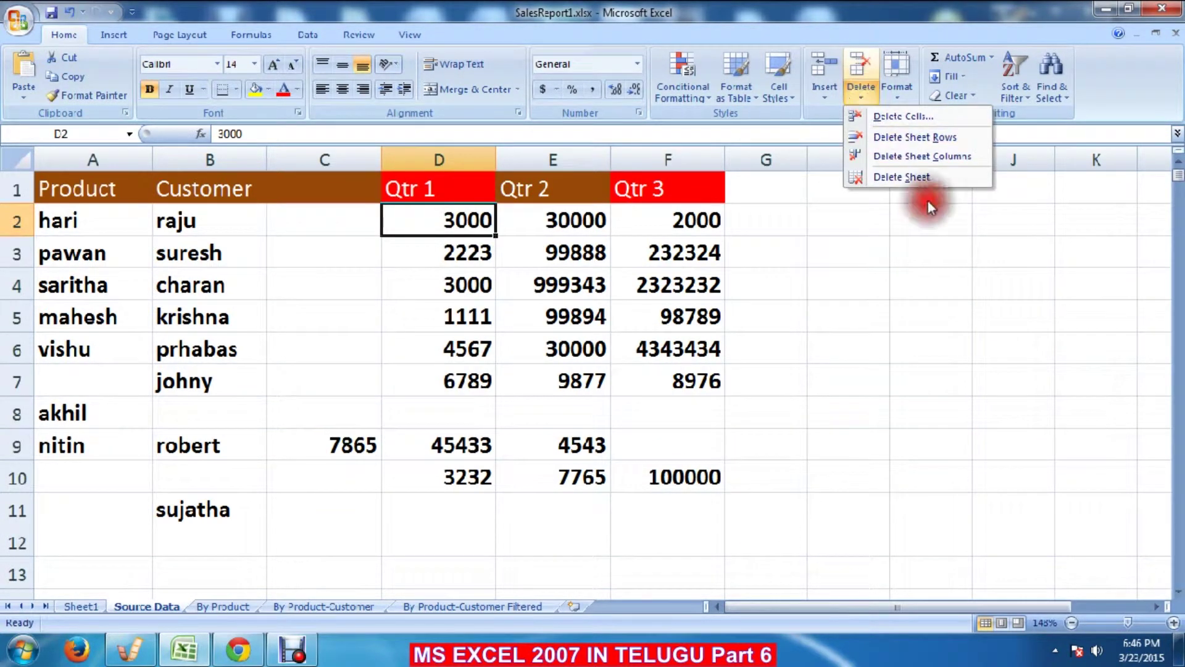
left_click(263, 521)
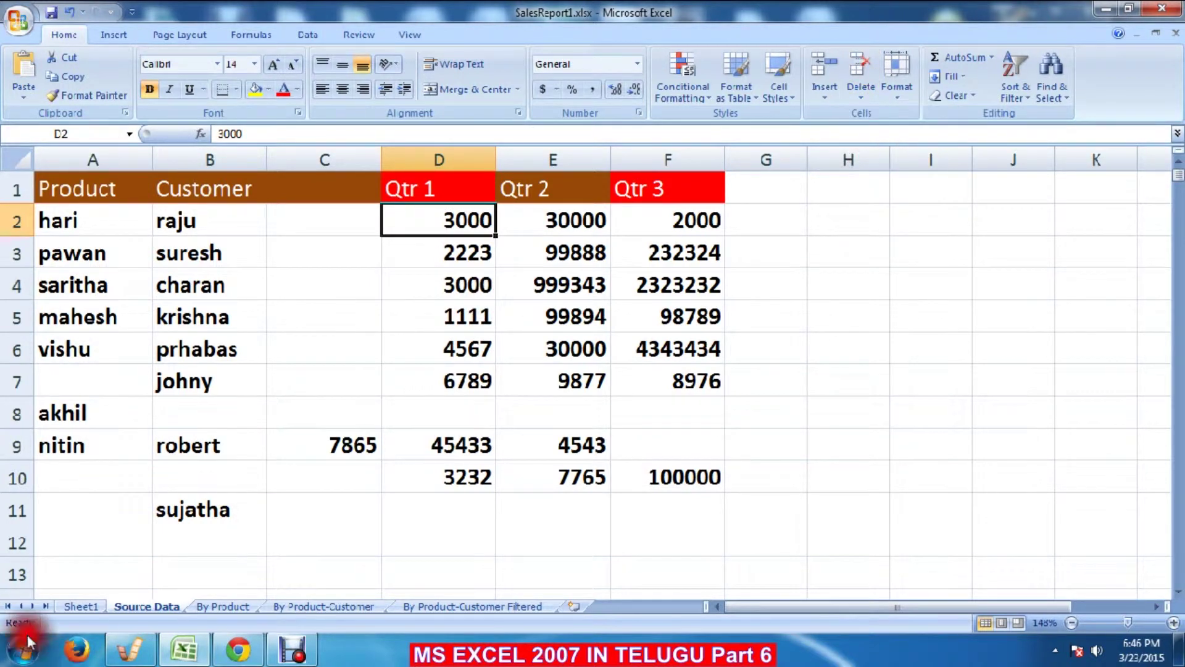
Delete the blank Sheet1 worksheet, leaving Source Data as the first sheet.
left_click(80, 606)
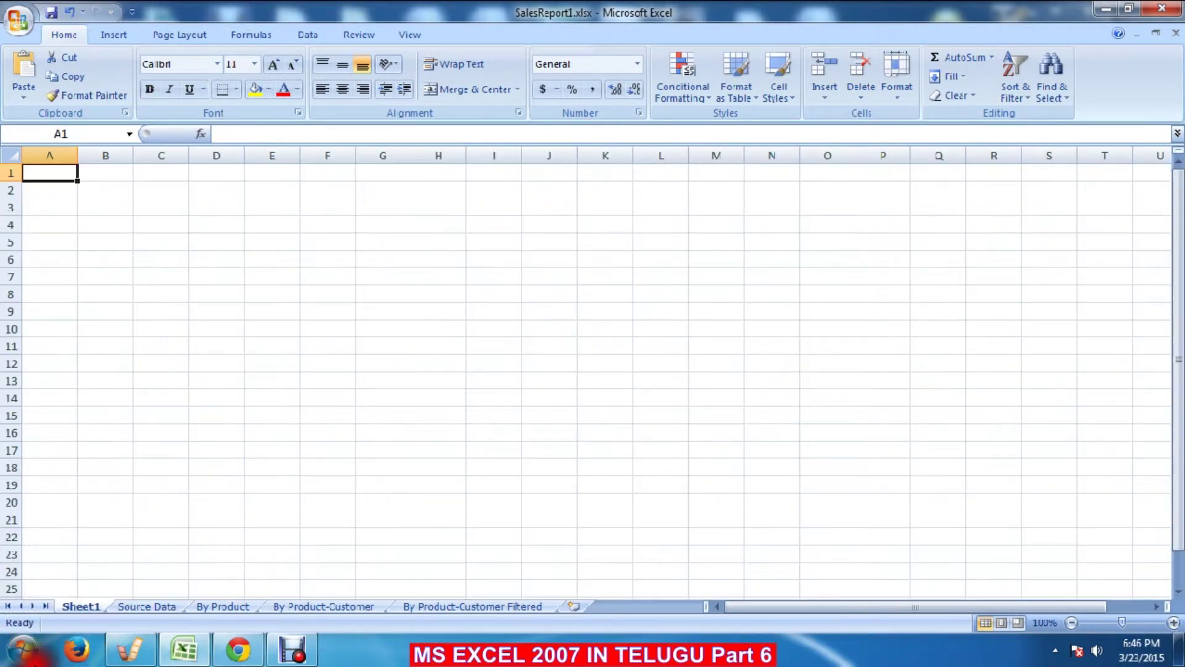
left_click(860, 80)
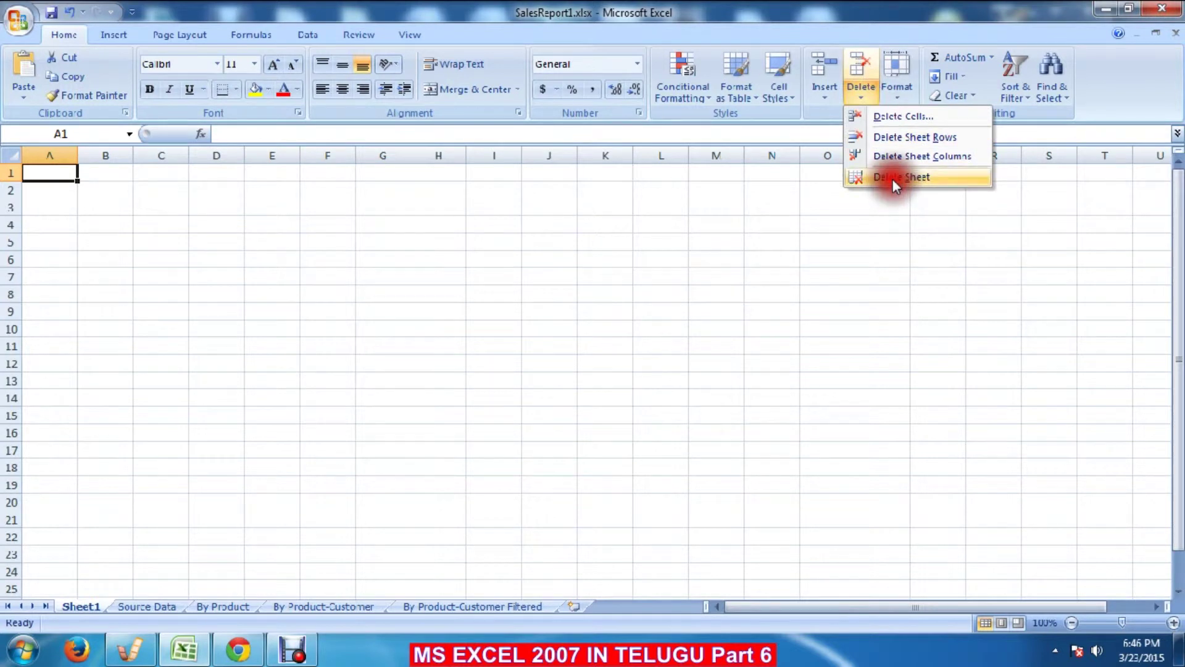
left_click(893, 177)
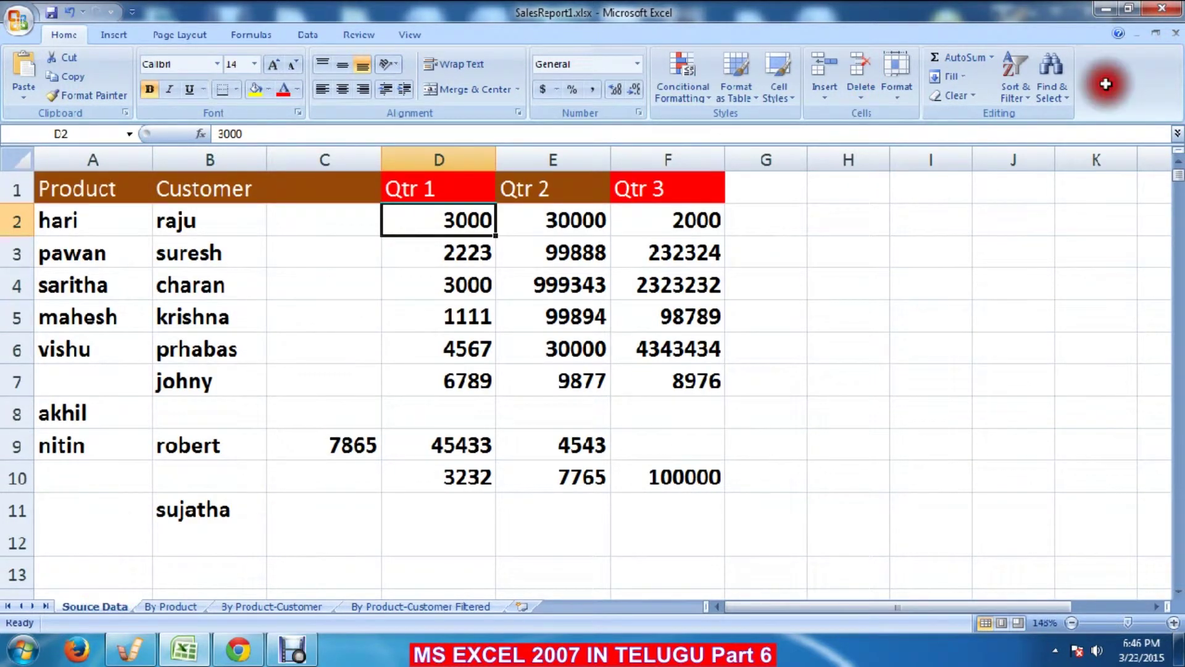
Select cell D5, holding 1111, in row 5.
left_click(55, 221)
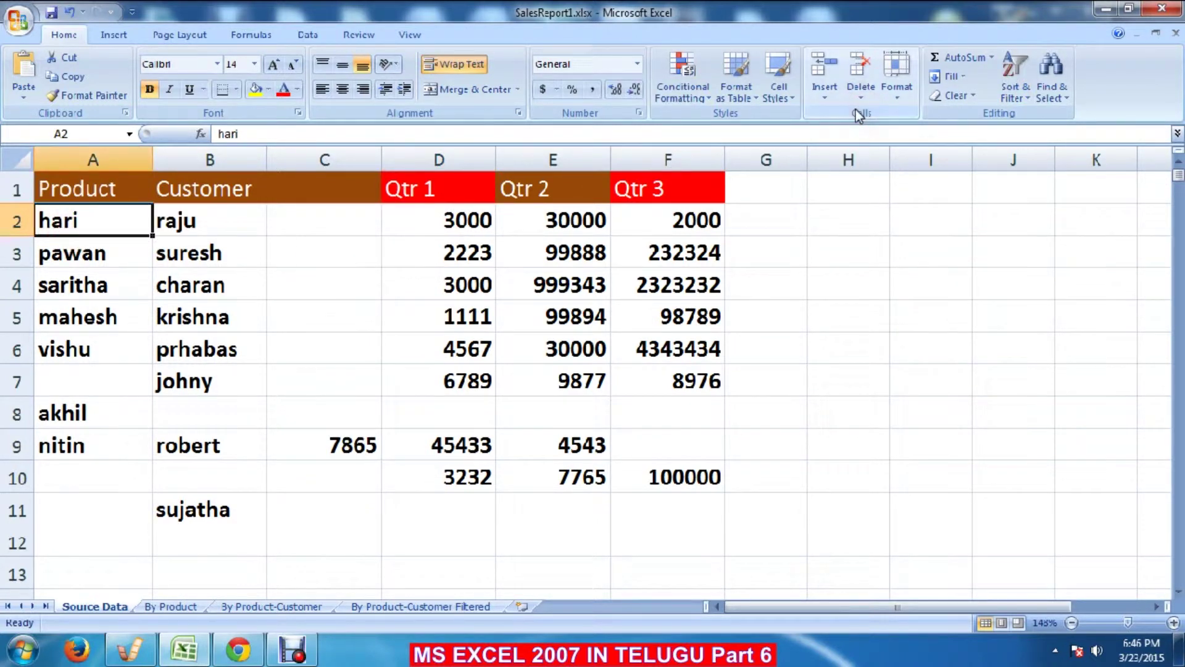
left_click(898, 96)
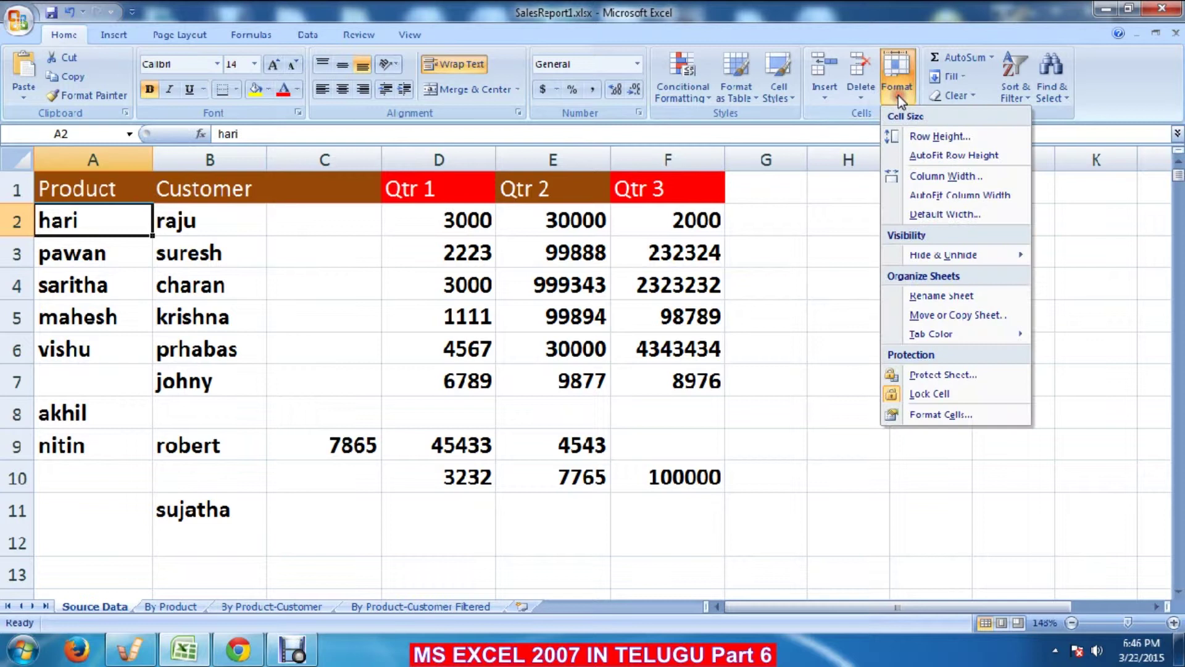
left_click(857, 442)
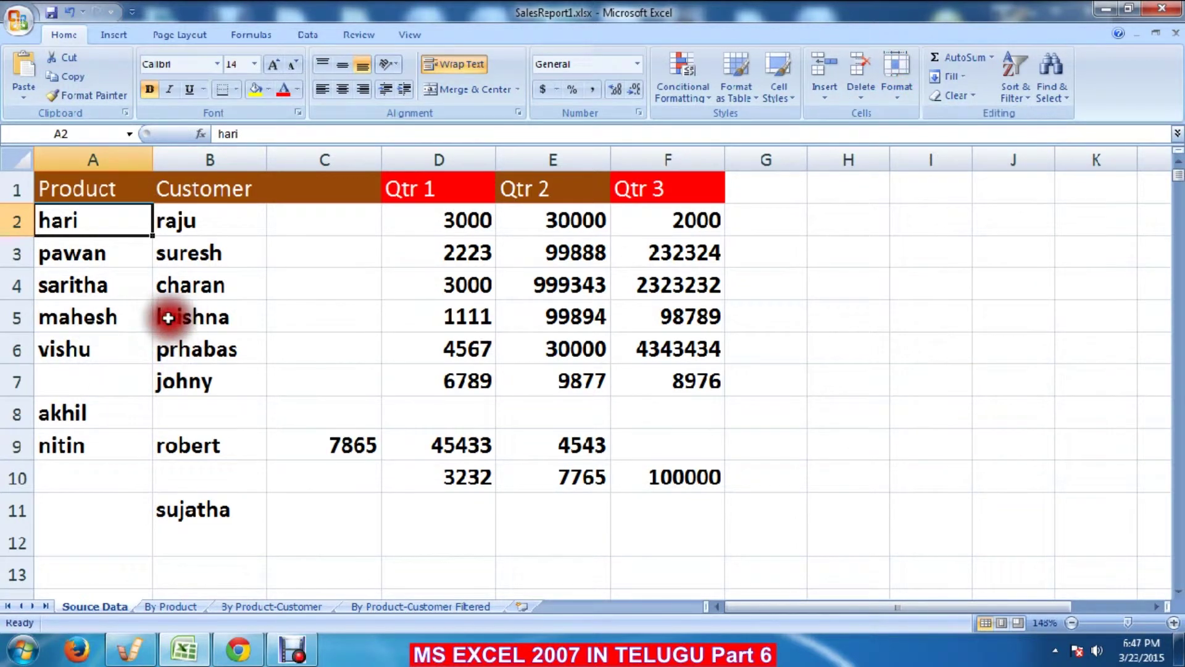
left_click(484, 316)
double_click(480, 316)
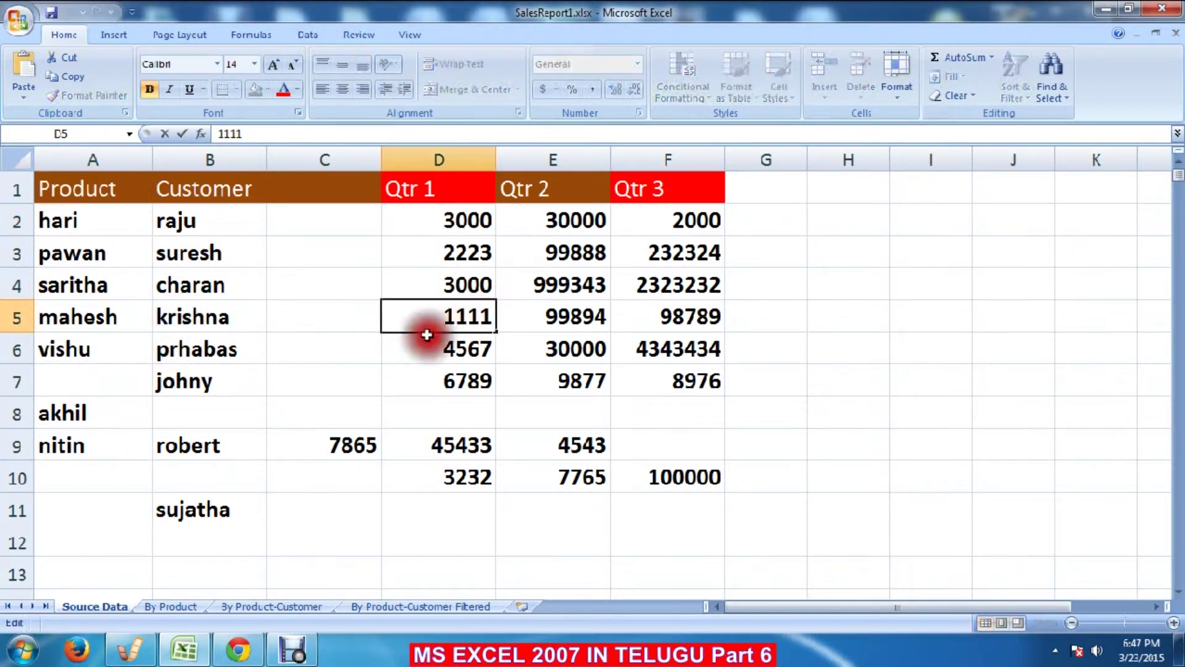
left_click(901, 83)
left_click(858, 435)
left_click(585, 339)
left_click(487, 320)
Change row 5's height from 18.75 to 25.75.
left_click(897, 74)
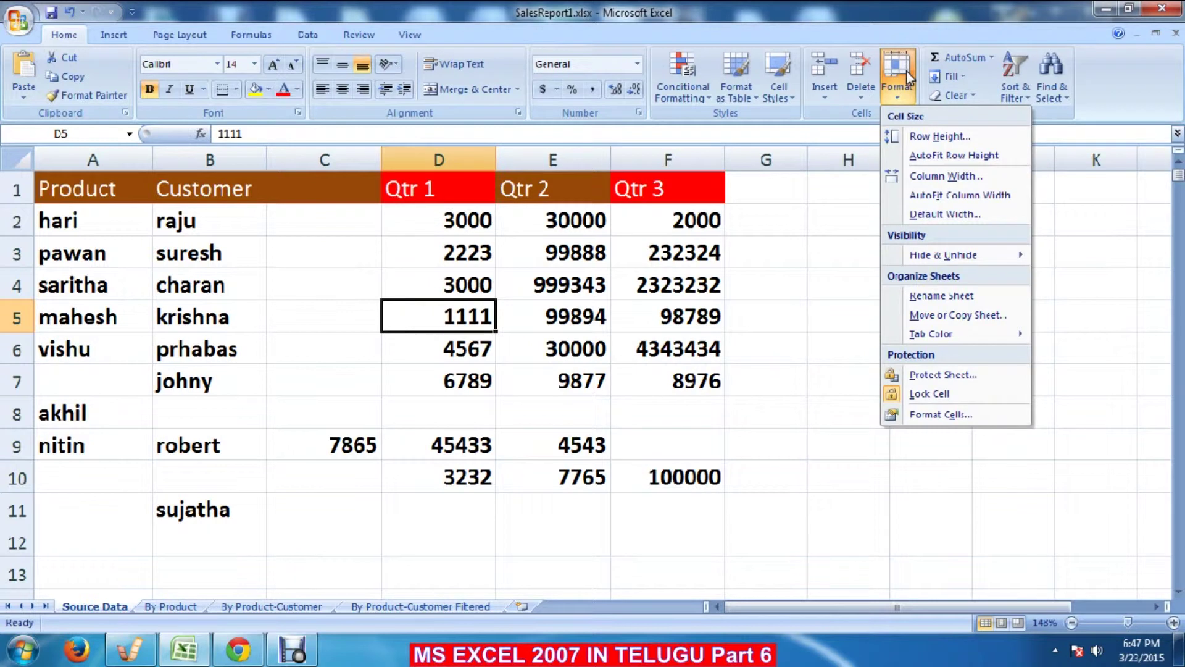
left_click(938, 132)
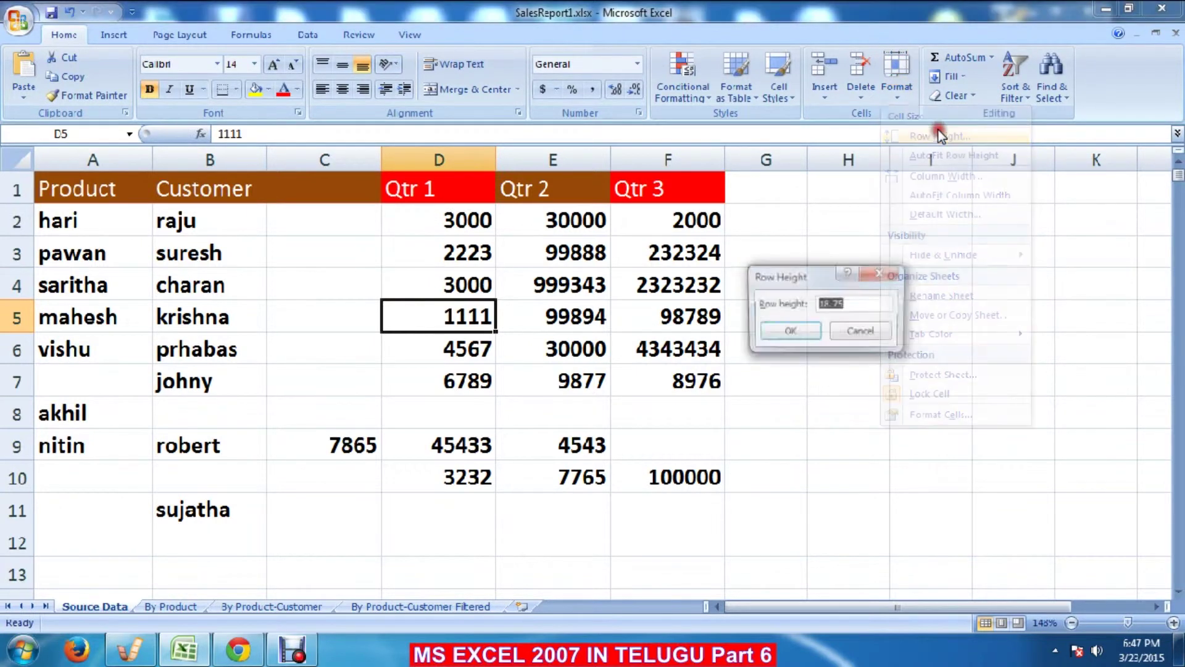
left_click(827, 305)
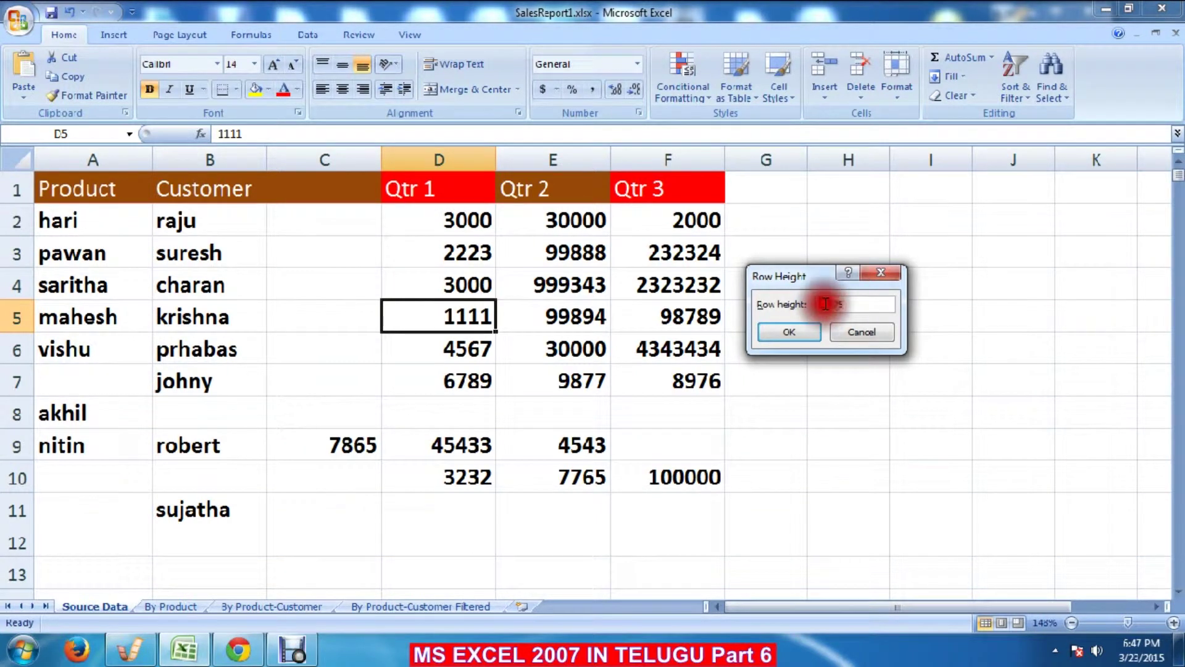
key("BackSpace")
key("BackSpace")
type("25")
left_click(1098, 468)
left_click(817, 318)
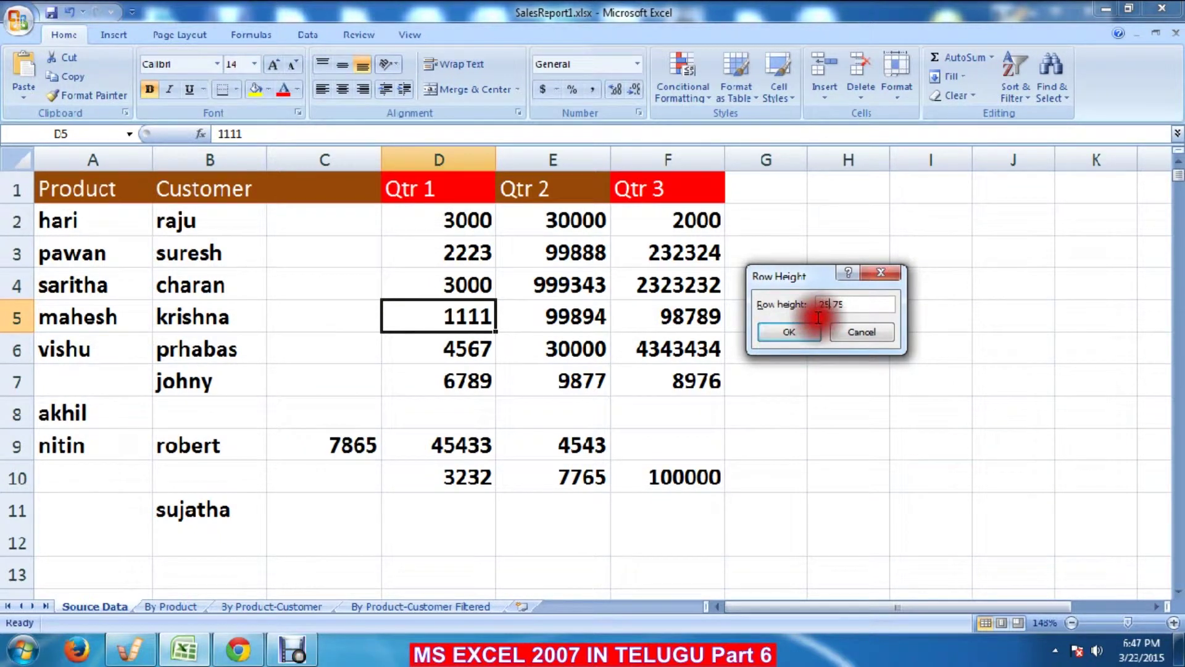
left_click(792, 332)
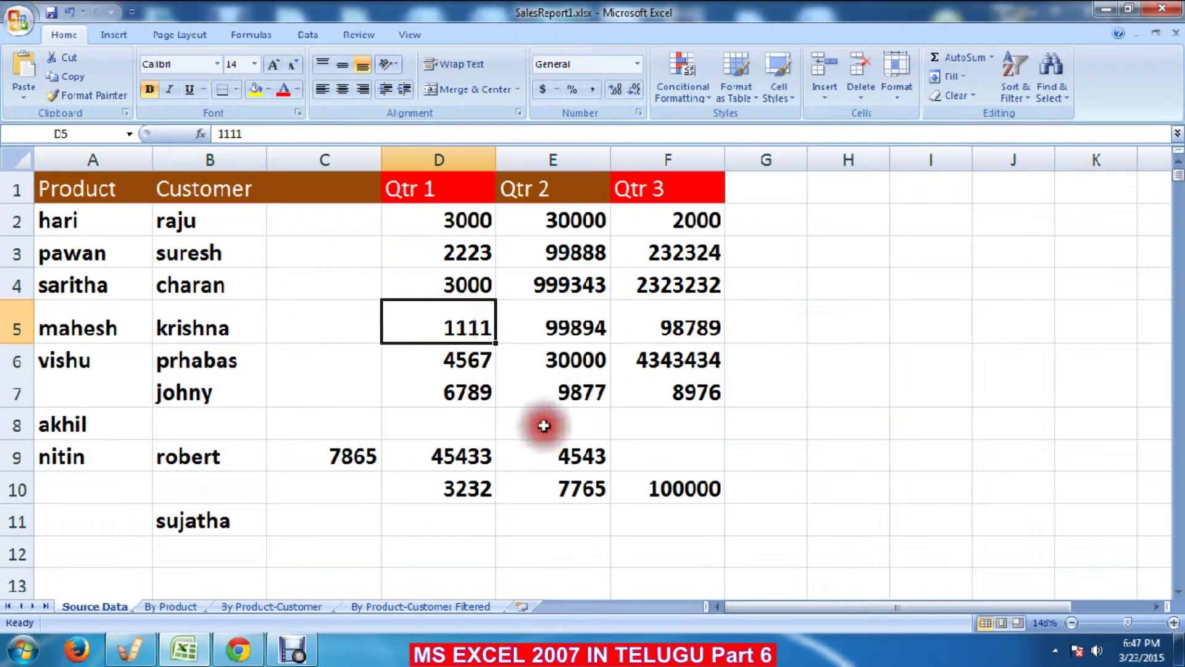
AutoFit row 5's height back to match the other rows.
left_click(900, 95)
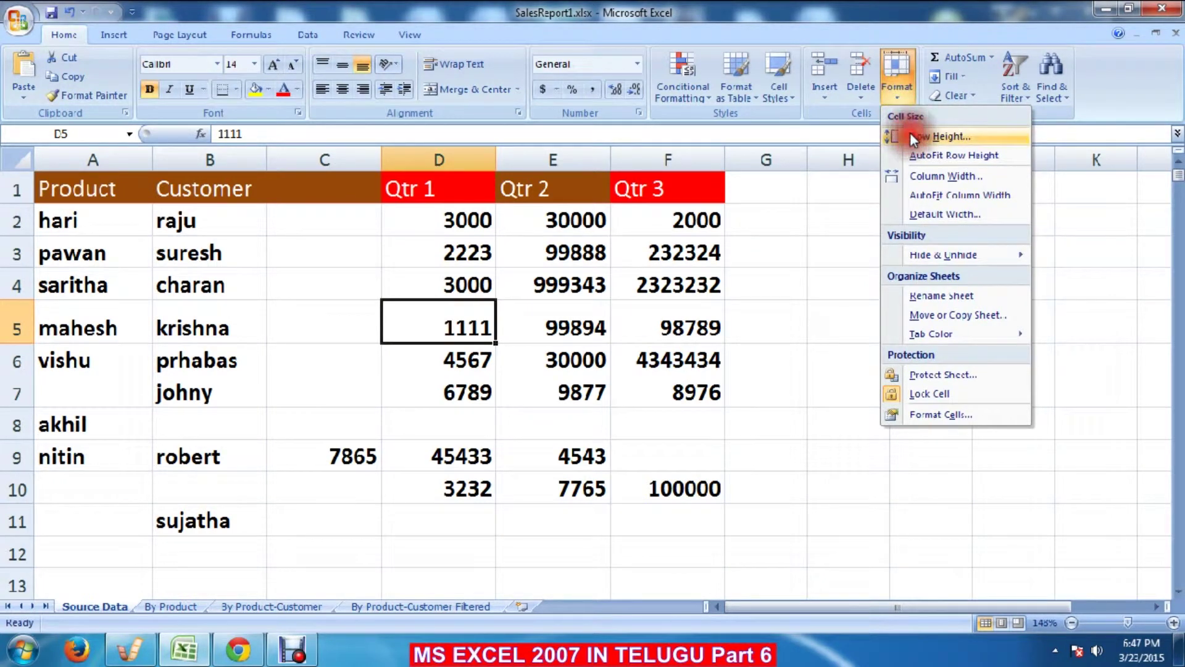
left_click(954, 155)
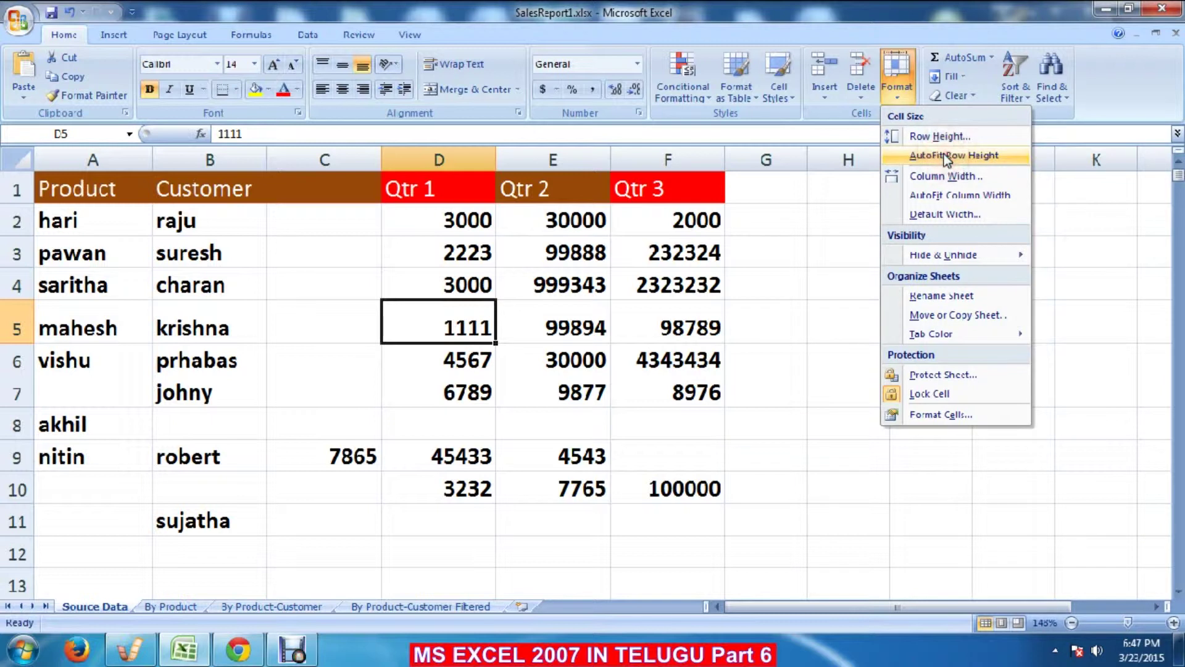
left_click(943, 154)
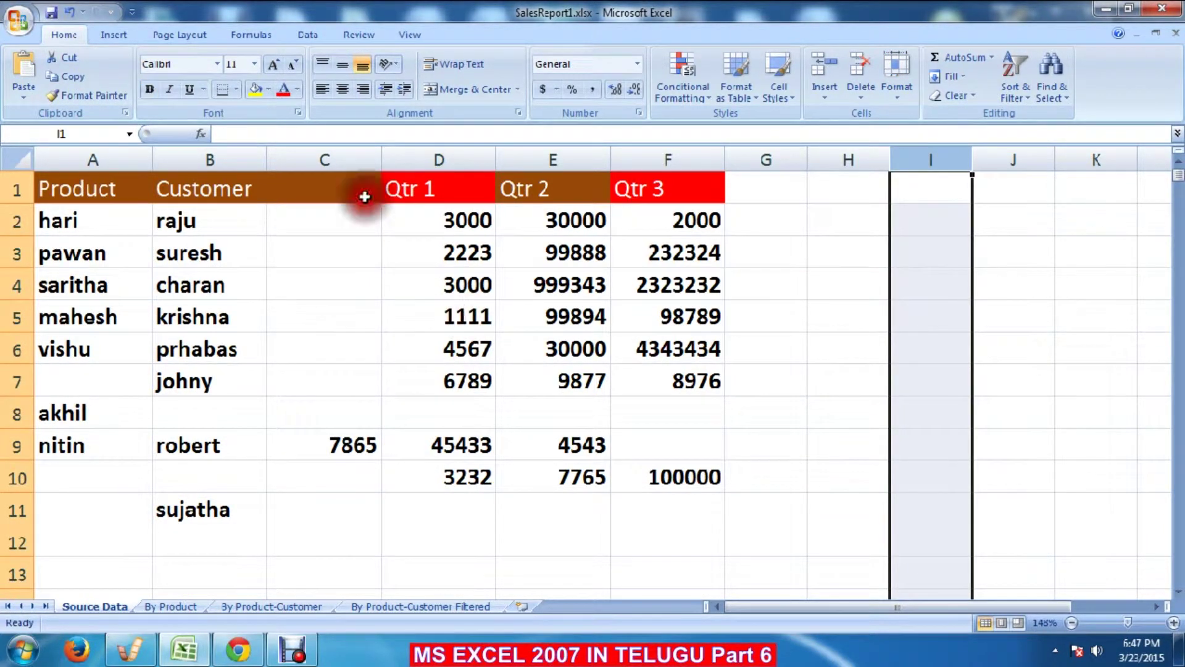
Select D4 and set the Qtr 1 column D width to 18.
left_click(729, 420)
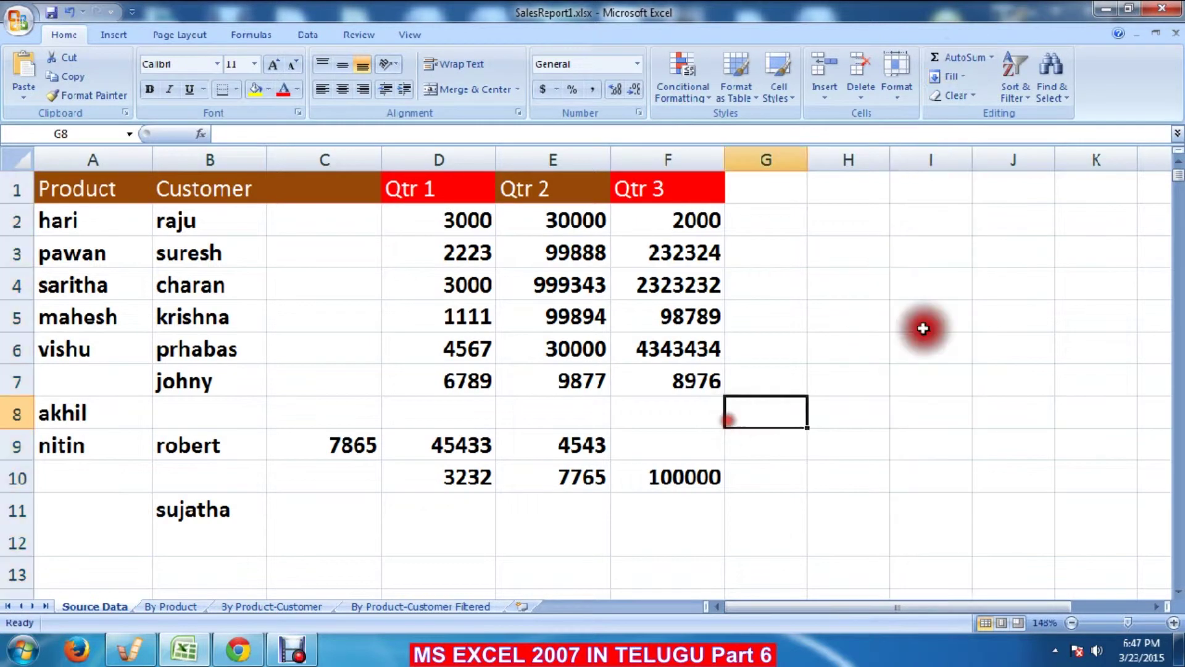
left_click(461, 286)
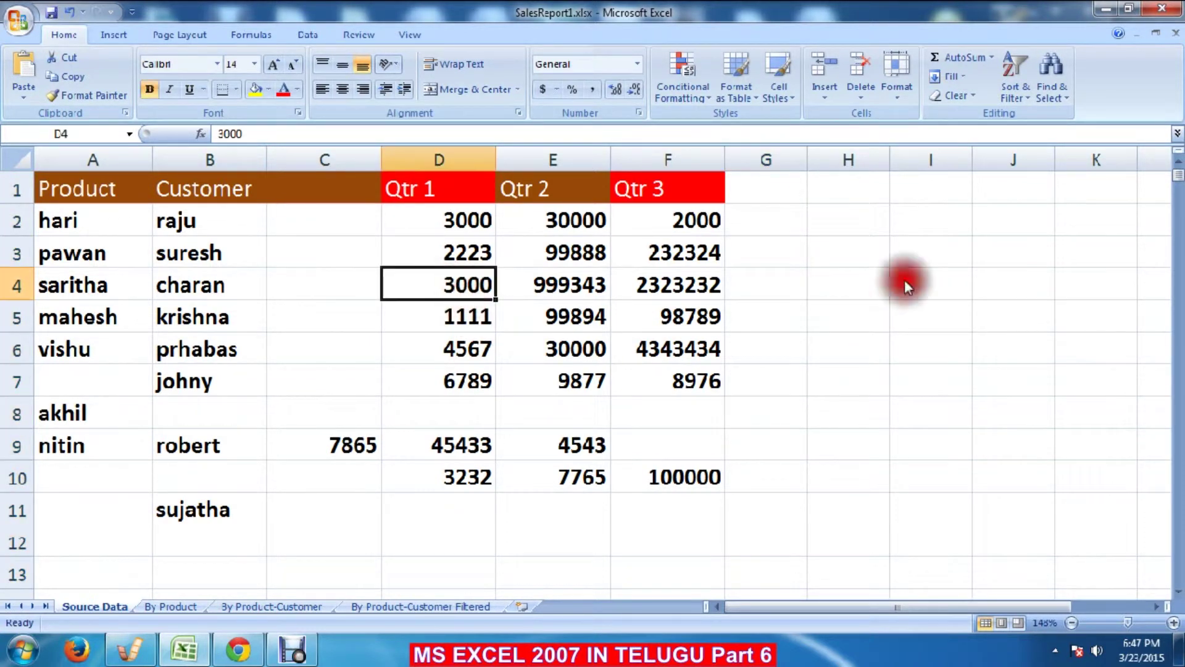
left_click(889, 93)
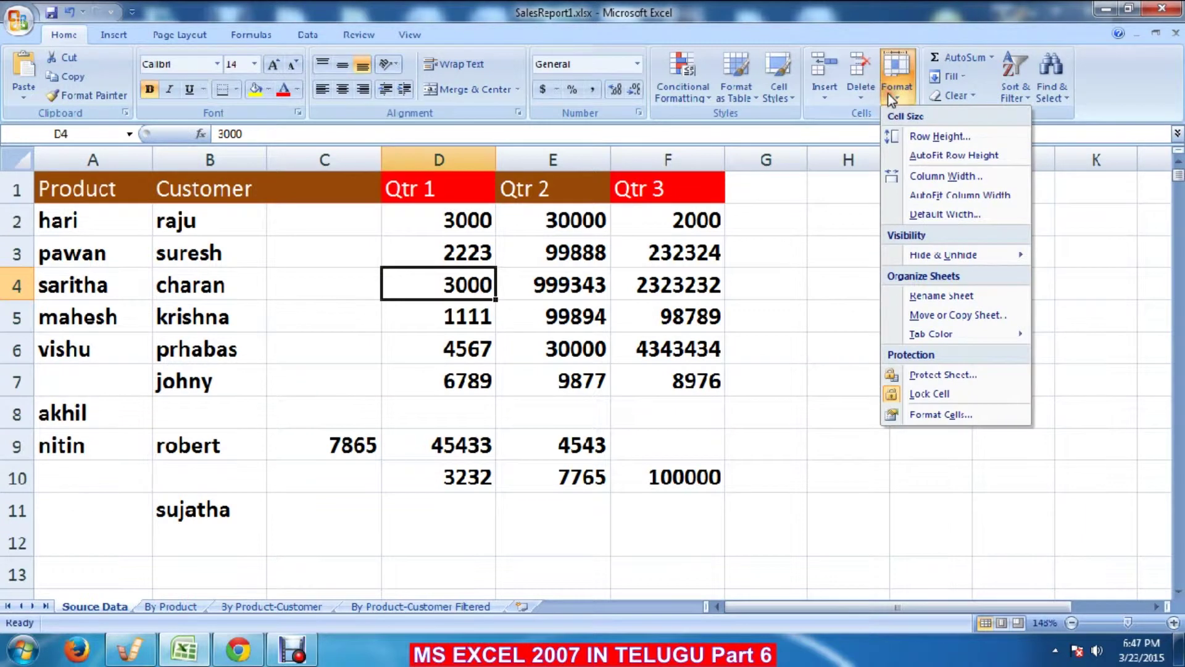
left_click(944, 177)
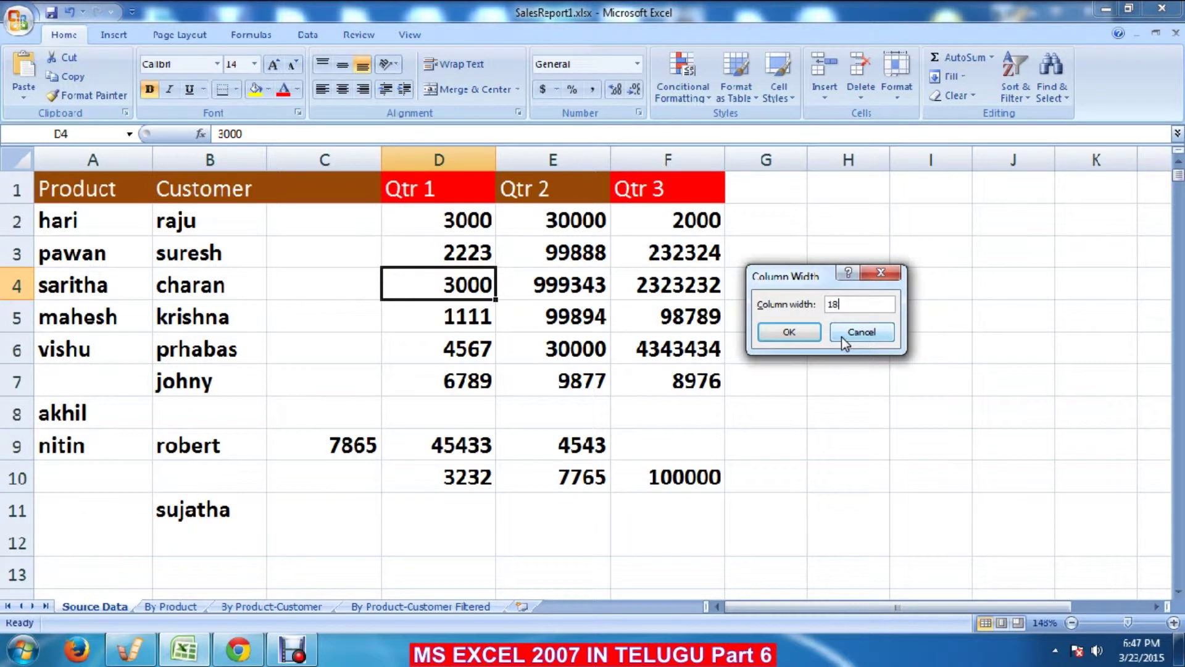
left_click(759, 356)
left_click(788, 331)
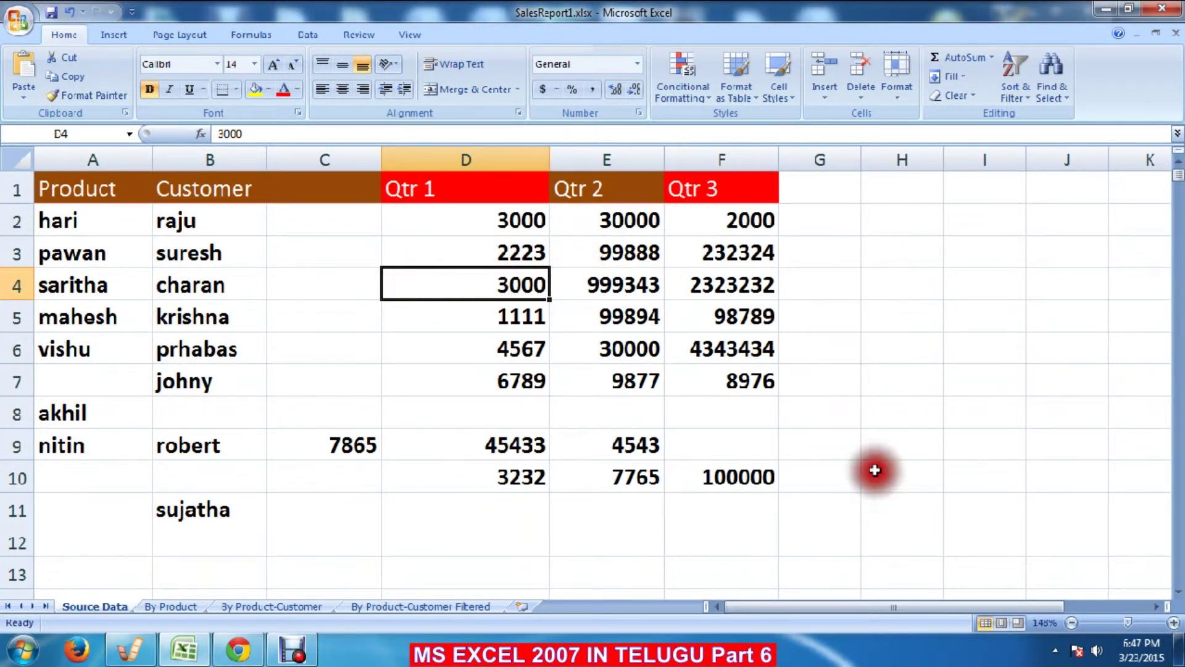
AutoFit column D's width to its 3000 entry.
left_click(897, 89)
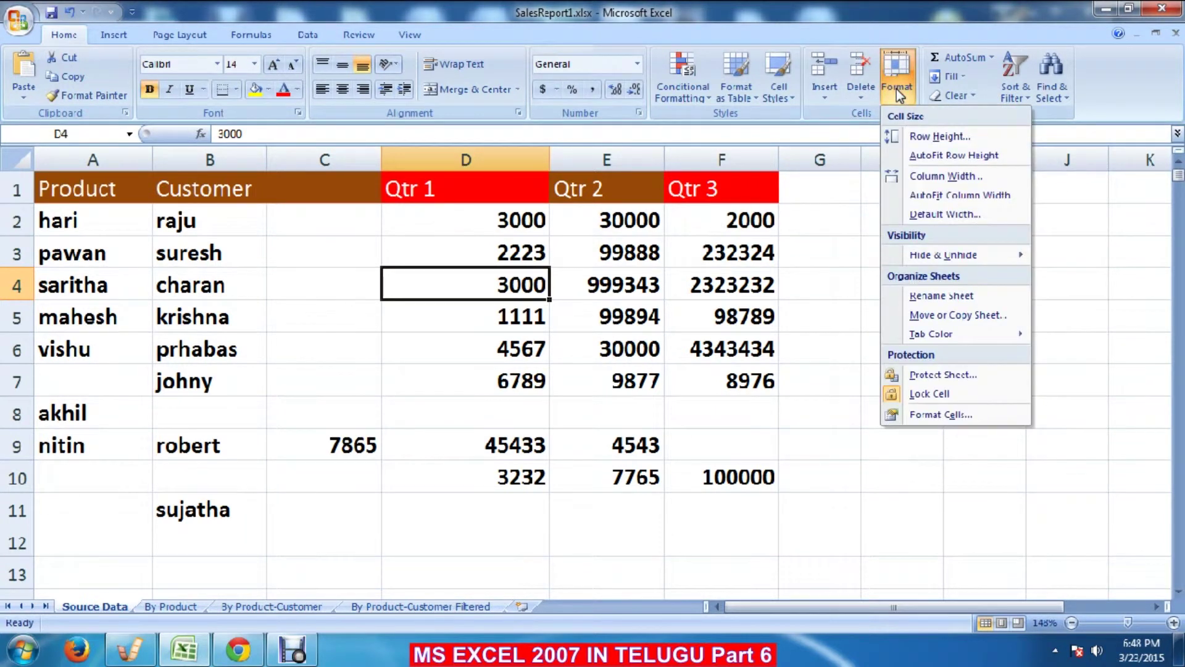
left_click(945, 195)
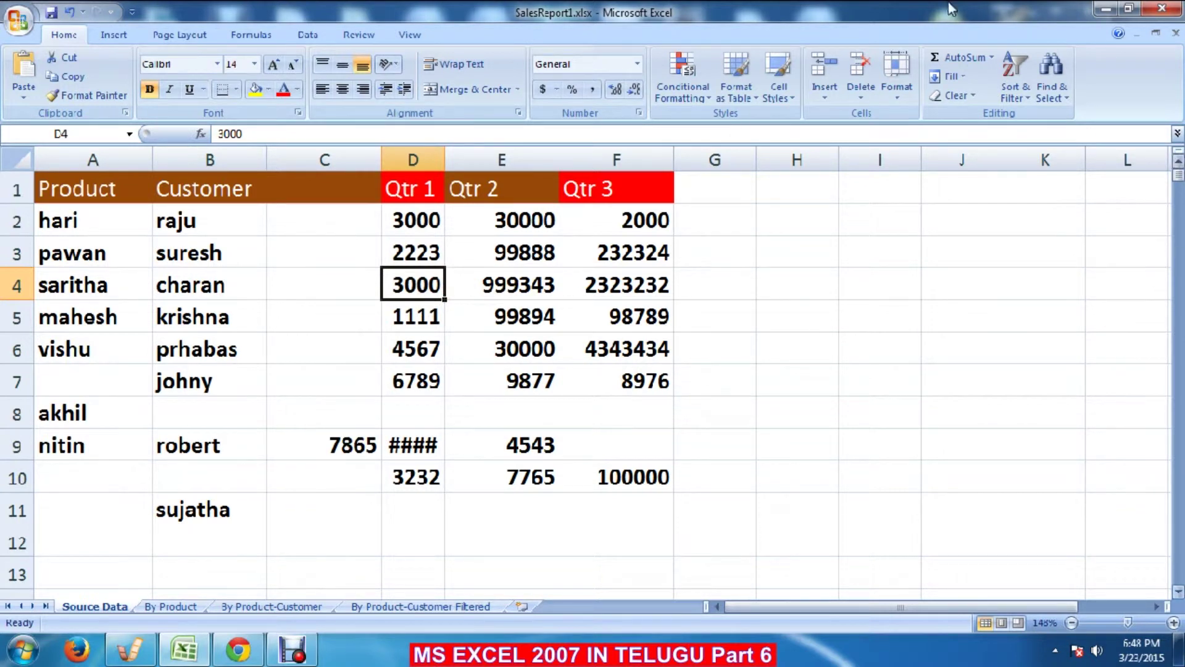
left_click(896, 93)
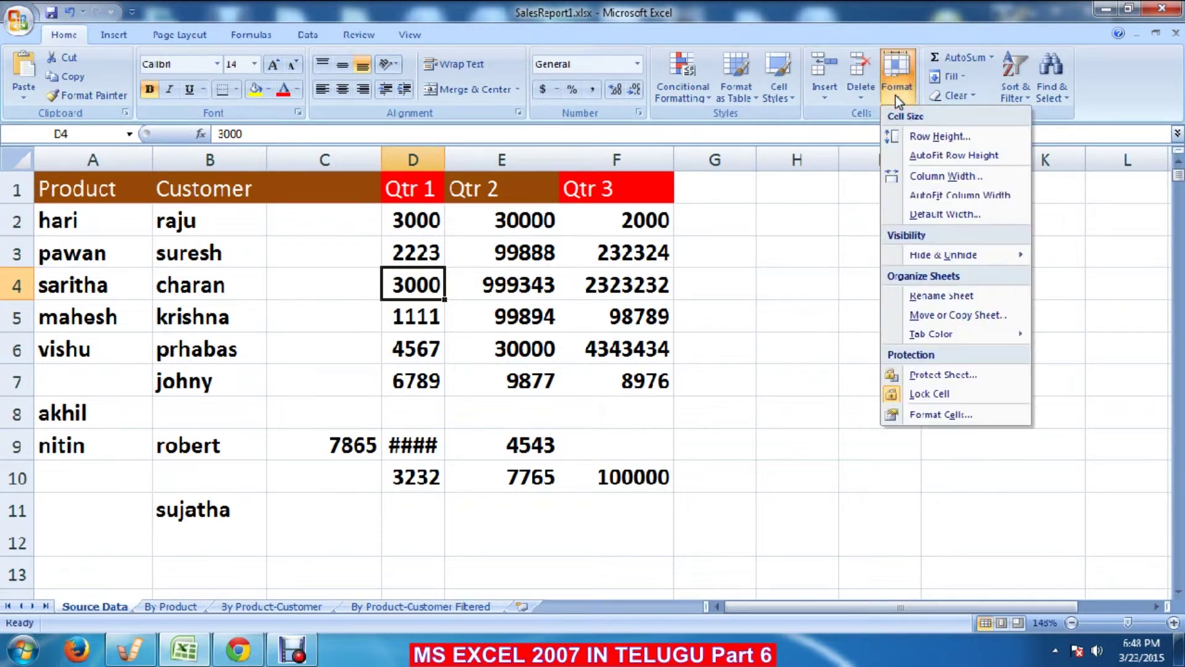
left_click(935, 211)
left_click(788, 332)
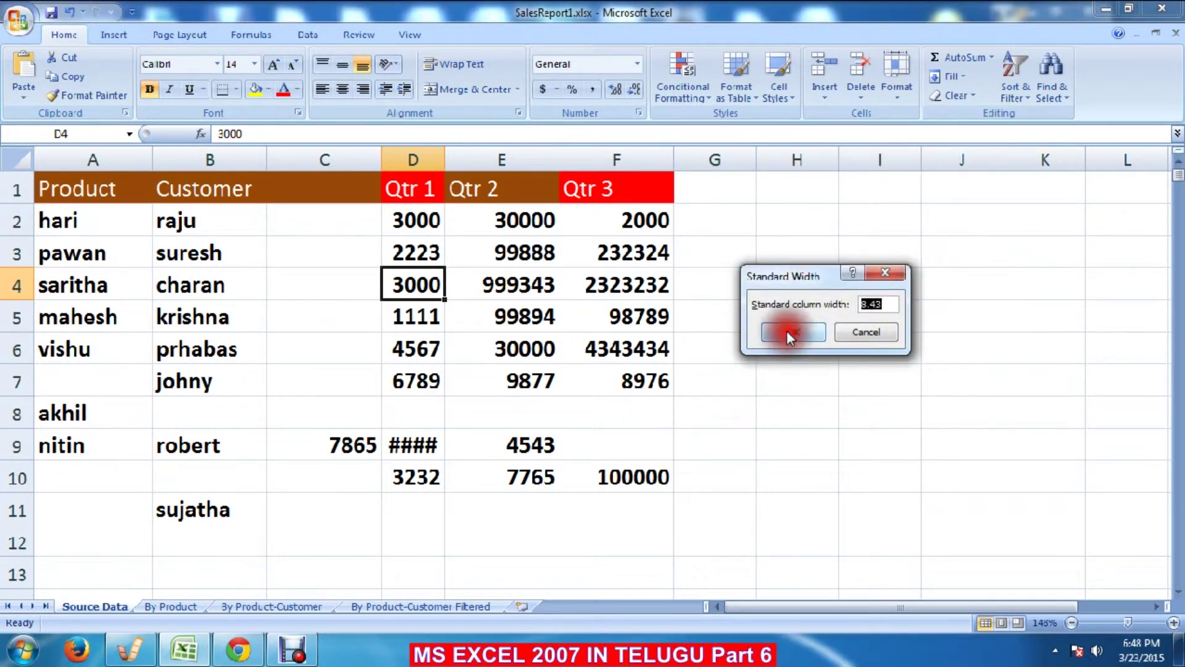
left_click(790, 333)
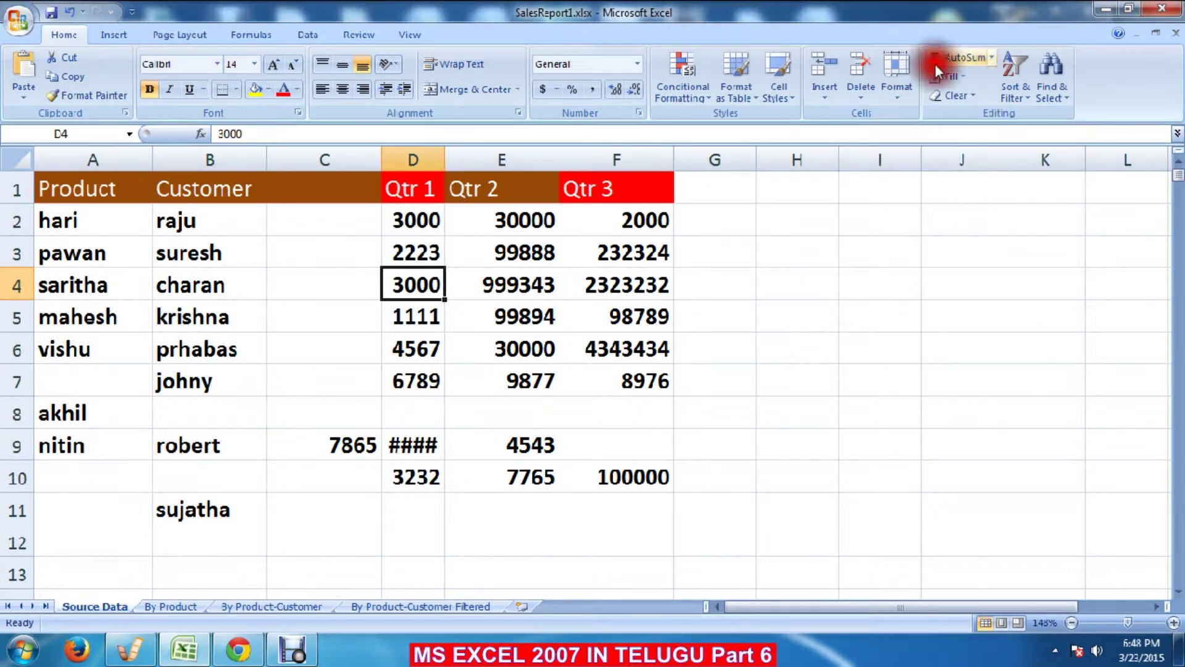
left_click(906, 87)
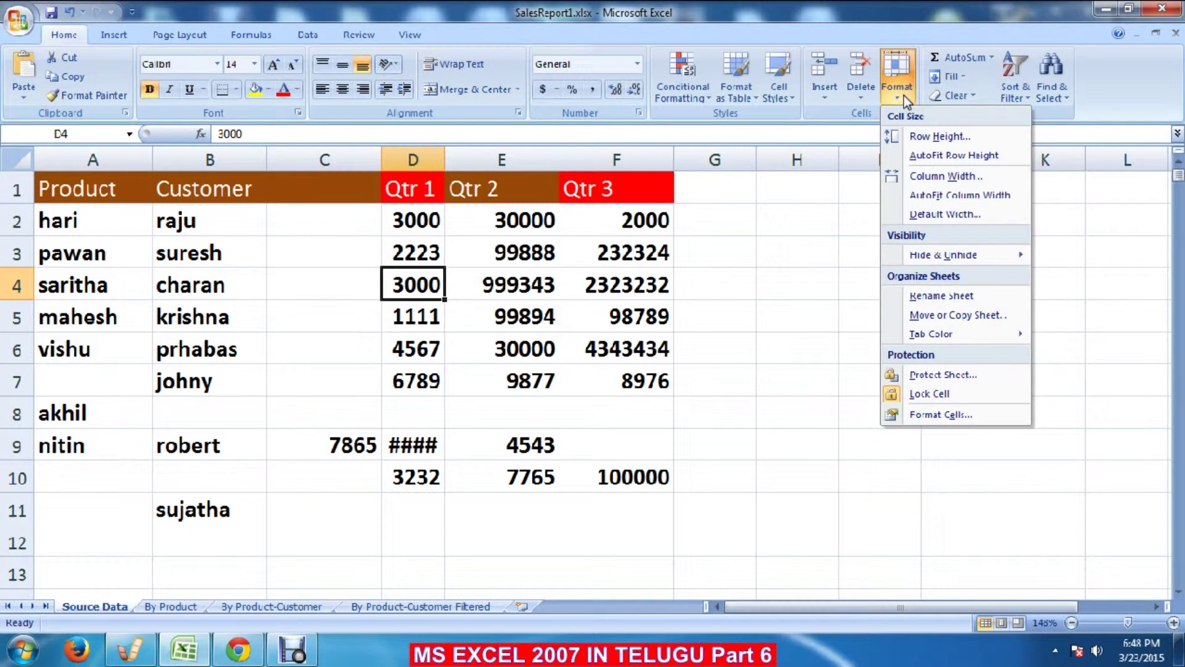
left_click(826, 370)
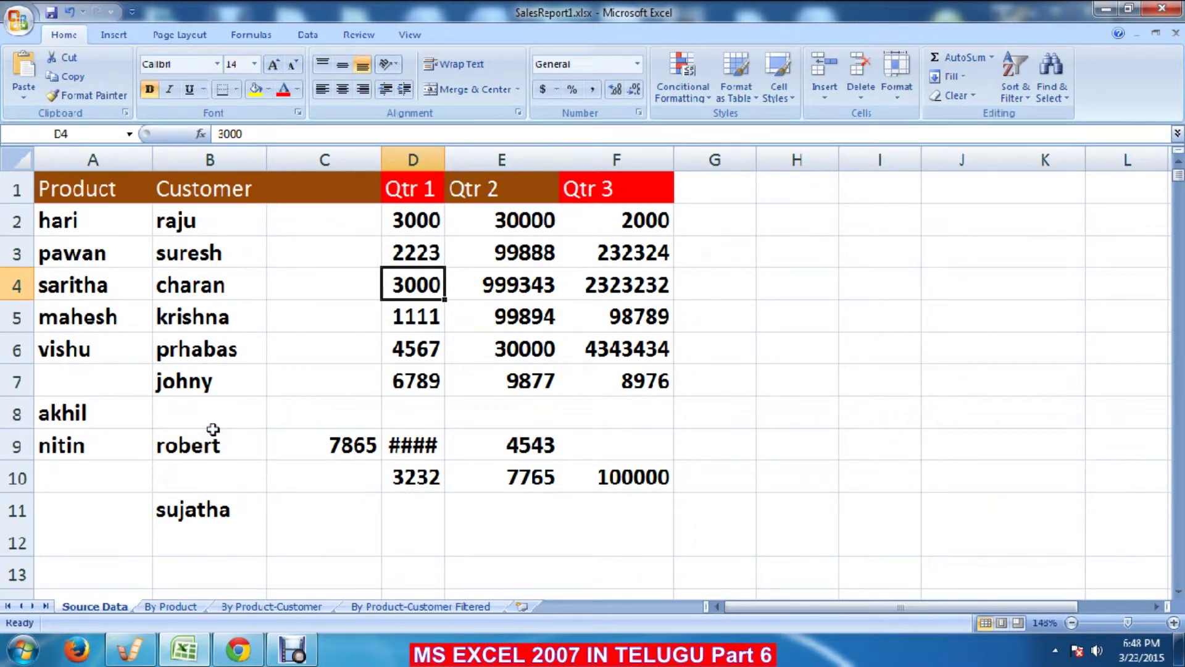
Type 'afsddasdasd' into empty cell A12 below the table.
left_click(65, 533)
type("af")
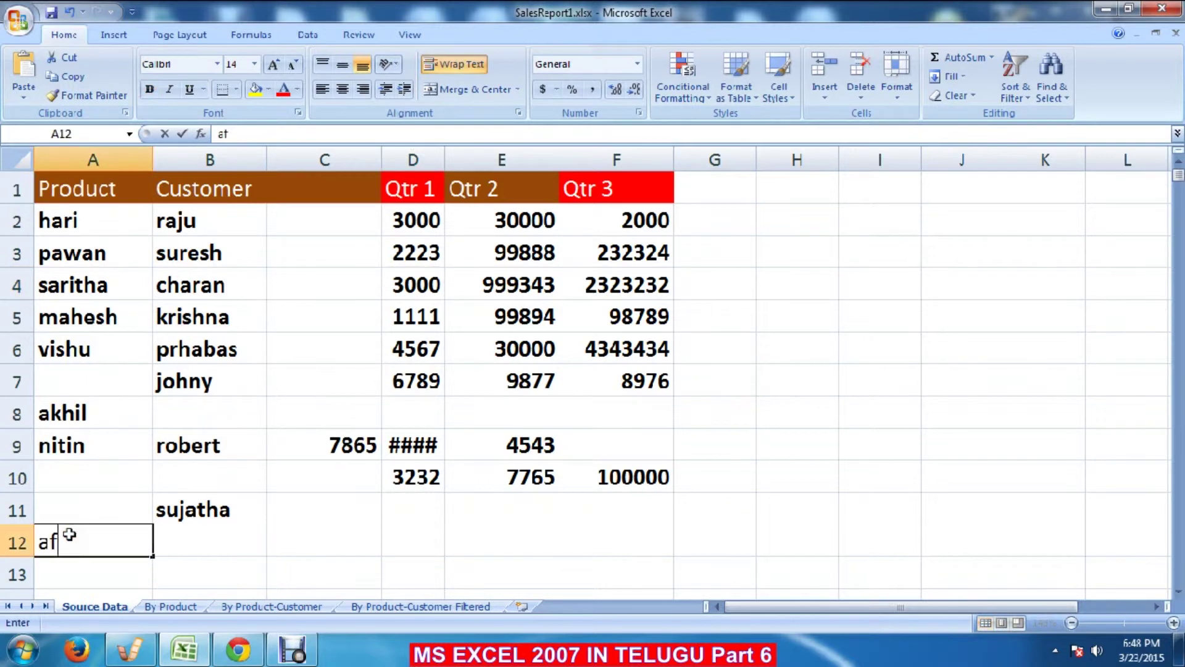
type("sddasdasd")
scroll(98, 518, "down", 1)
scroll(868, 423, "down", 3)
scroll(867, 423, "up", 3)
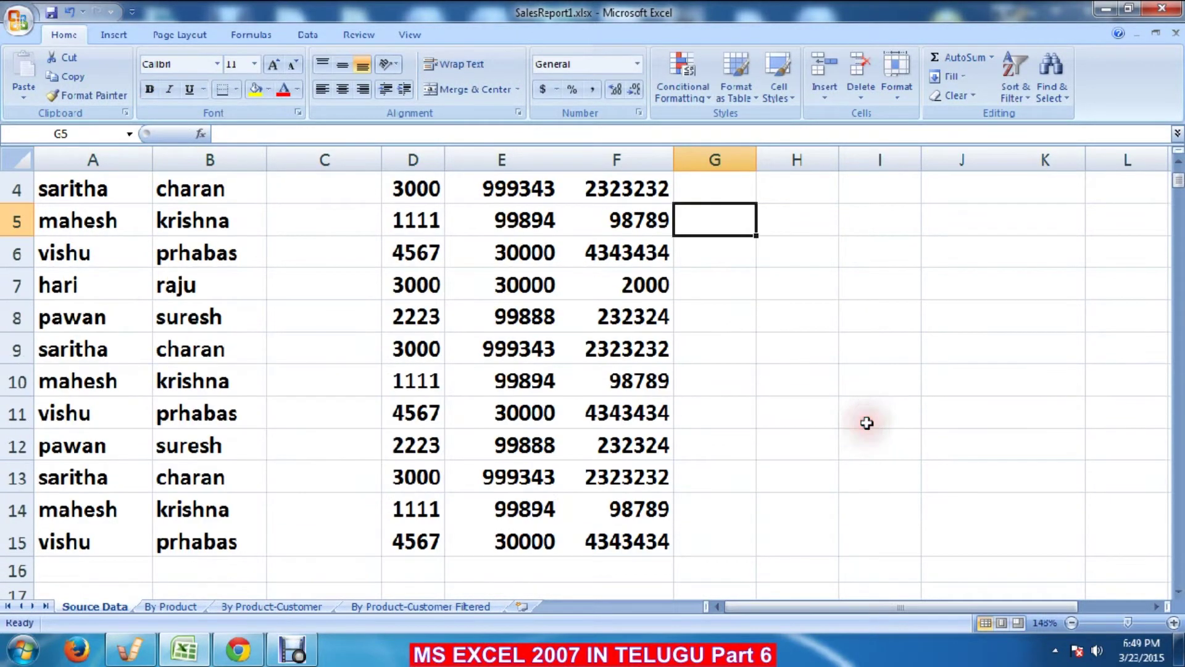
scroll(867, 424, "up", 1)
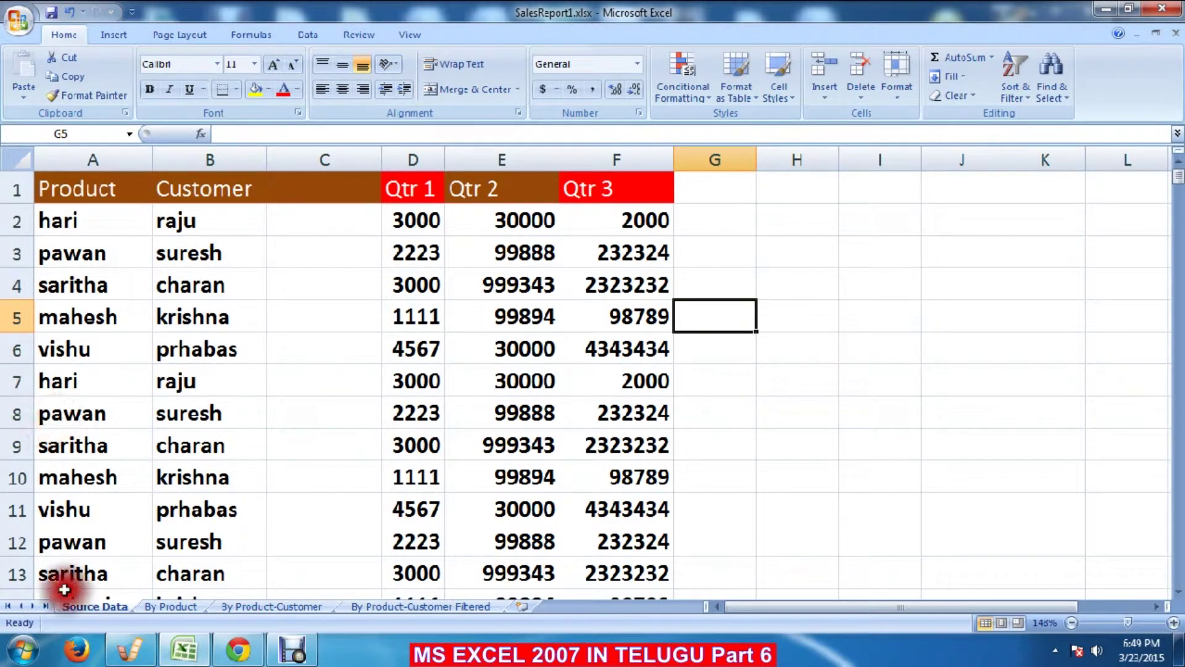
scroll(178, 504, "down", 2)
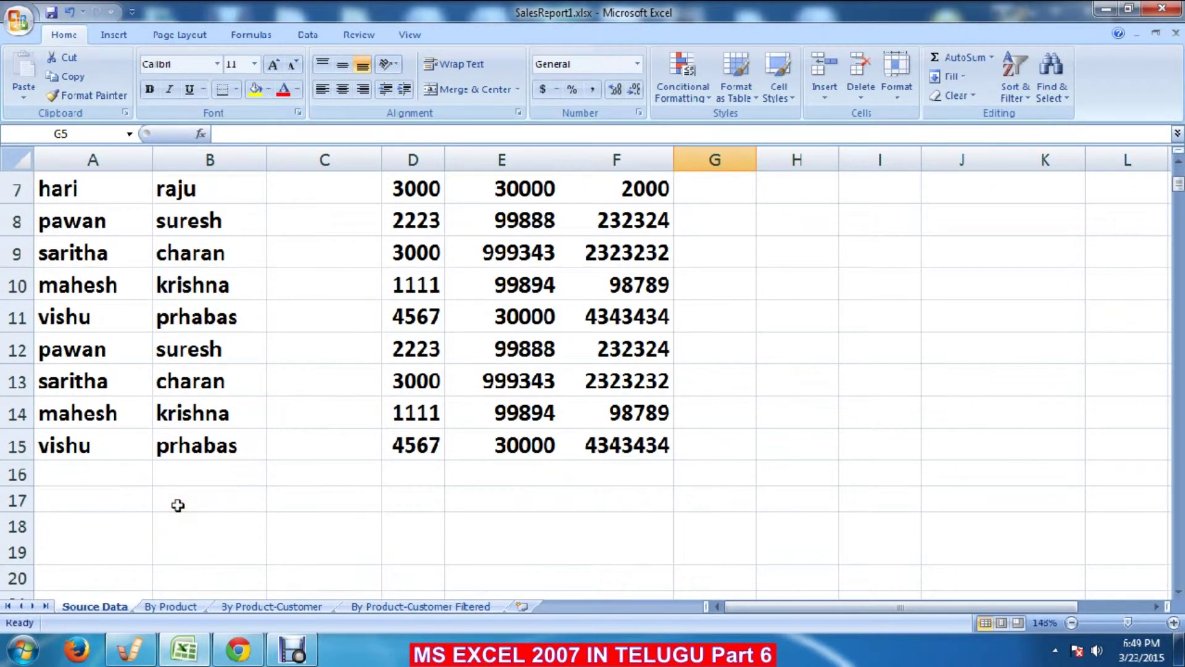
scroll(172, 444, "up", 2)
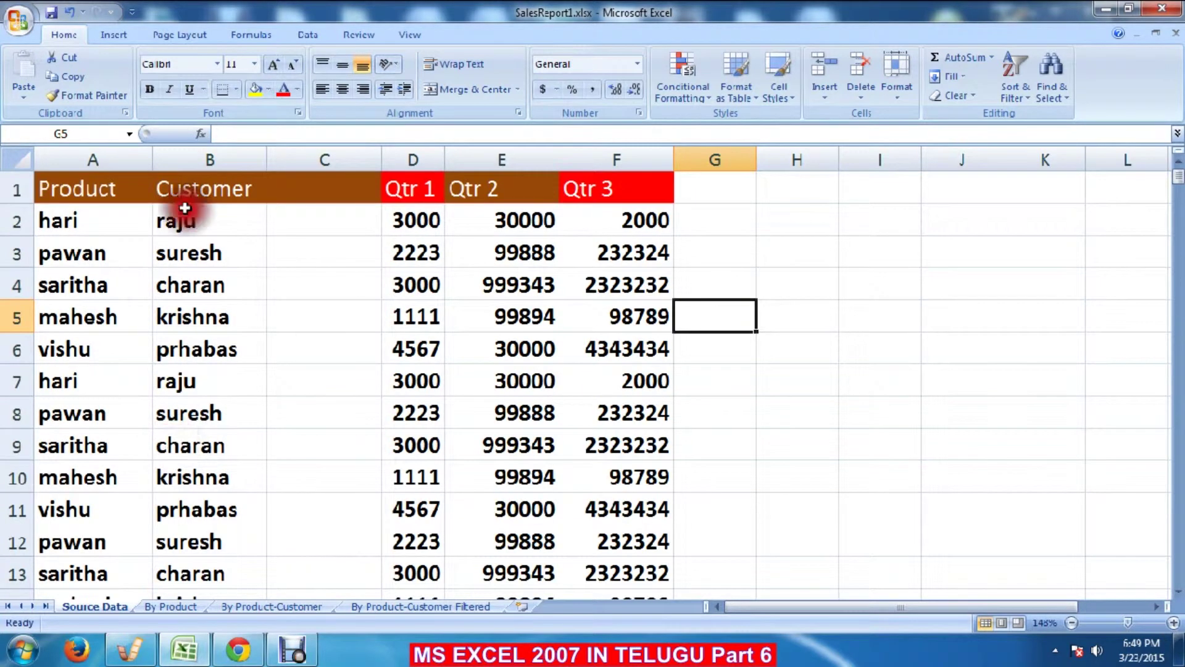
Select cells A3:A5 holding pawan, saritha and mahesh.
left_click(895, 76)
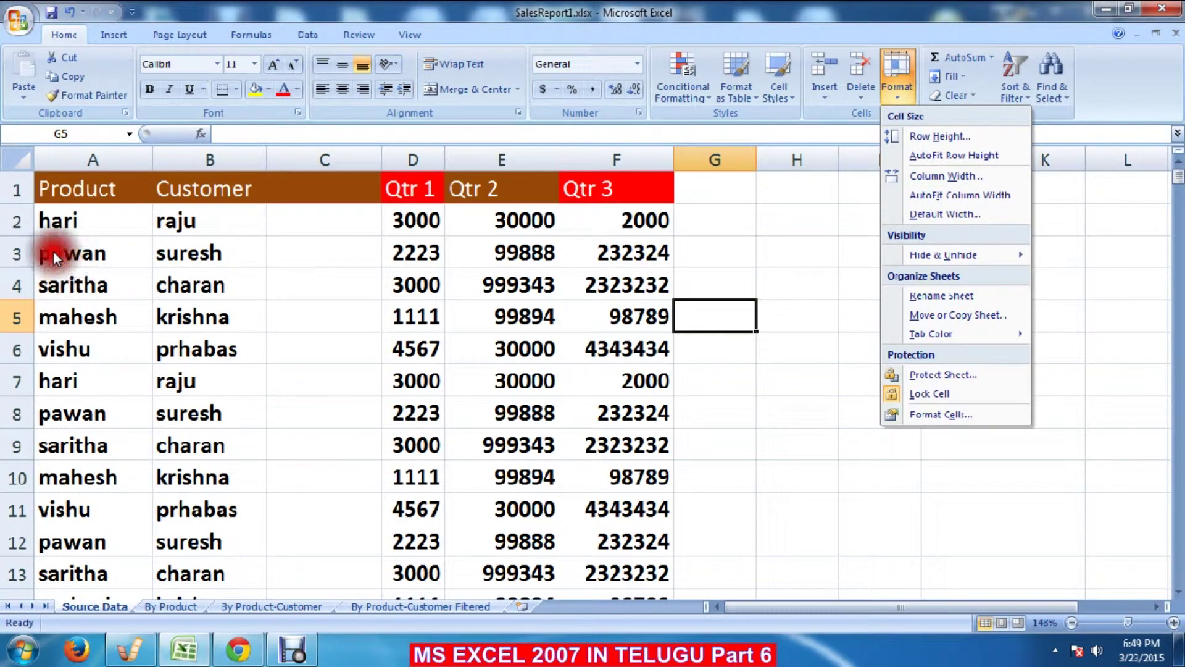
left_click(23, 257)
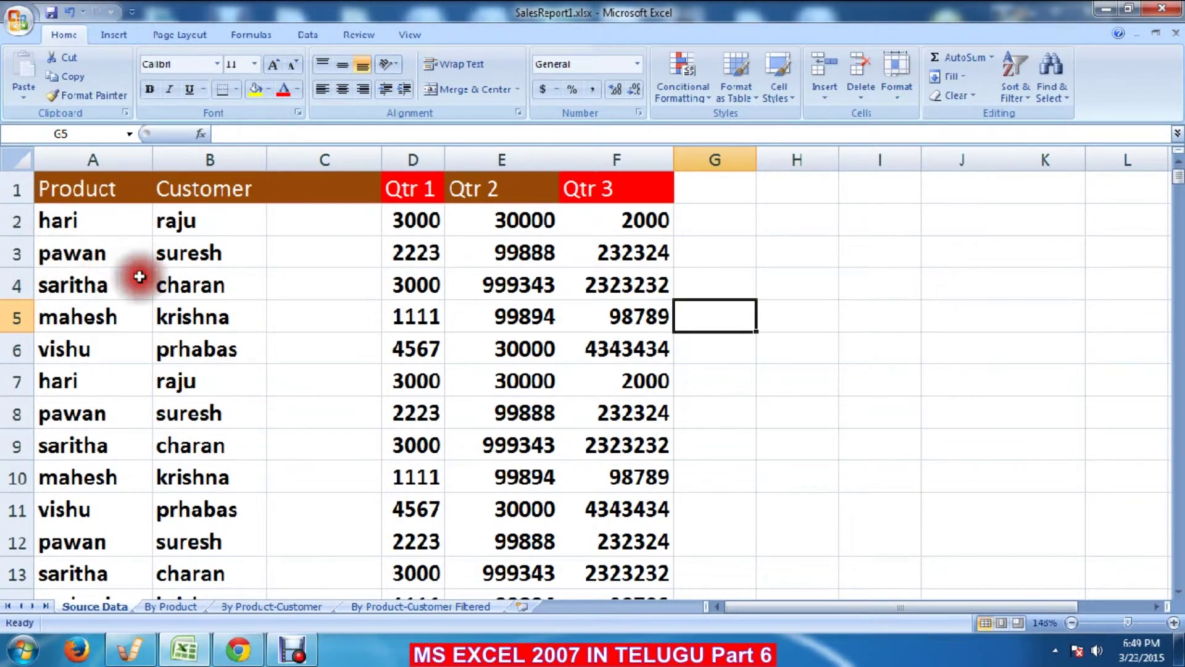
double_click(99, 249)
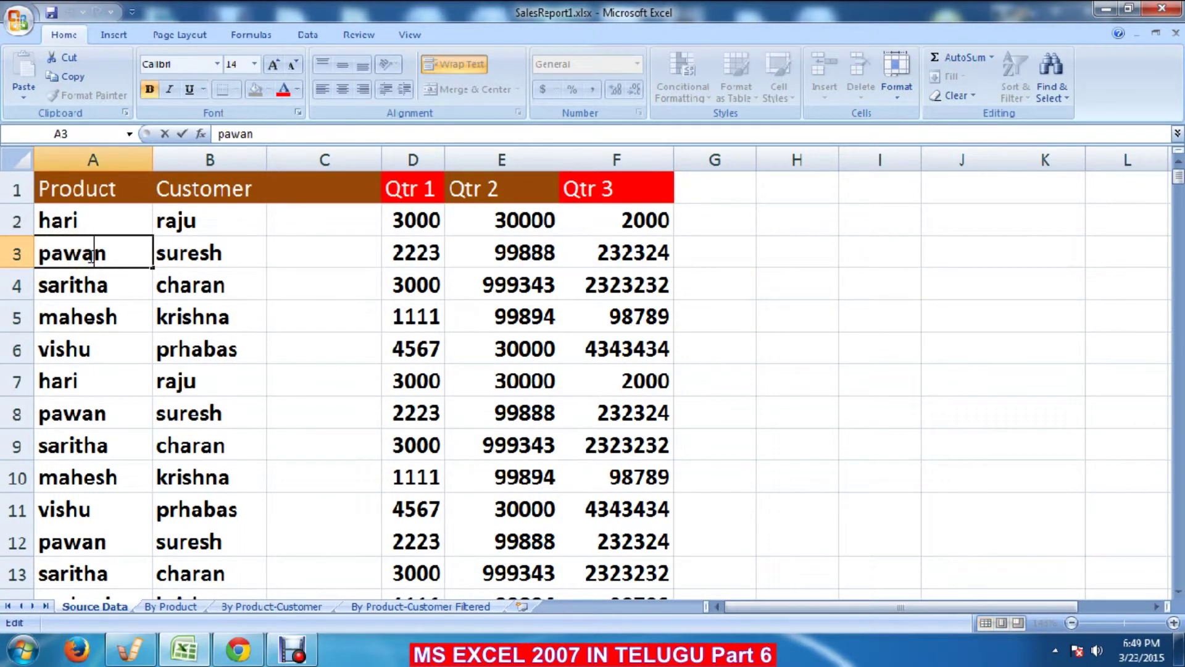
left_click(320, 279)
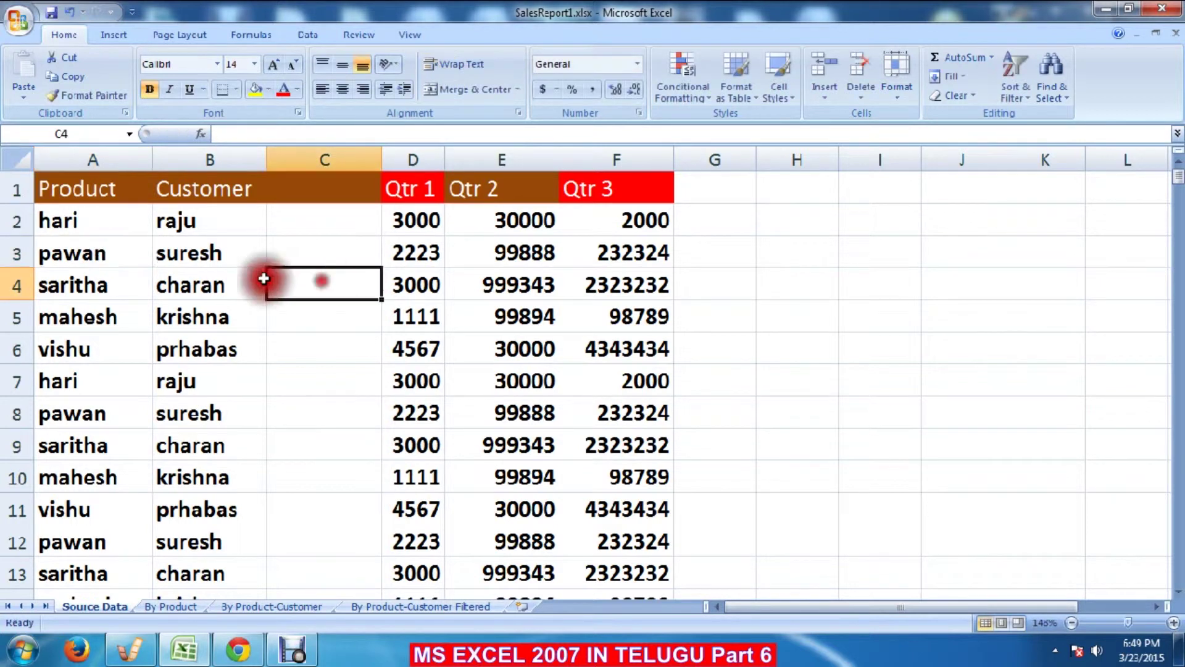
left_click(117, 256)
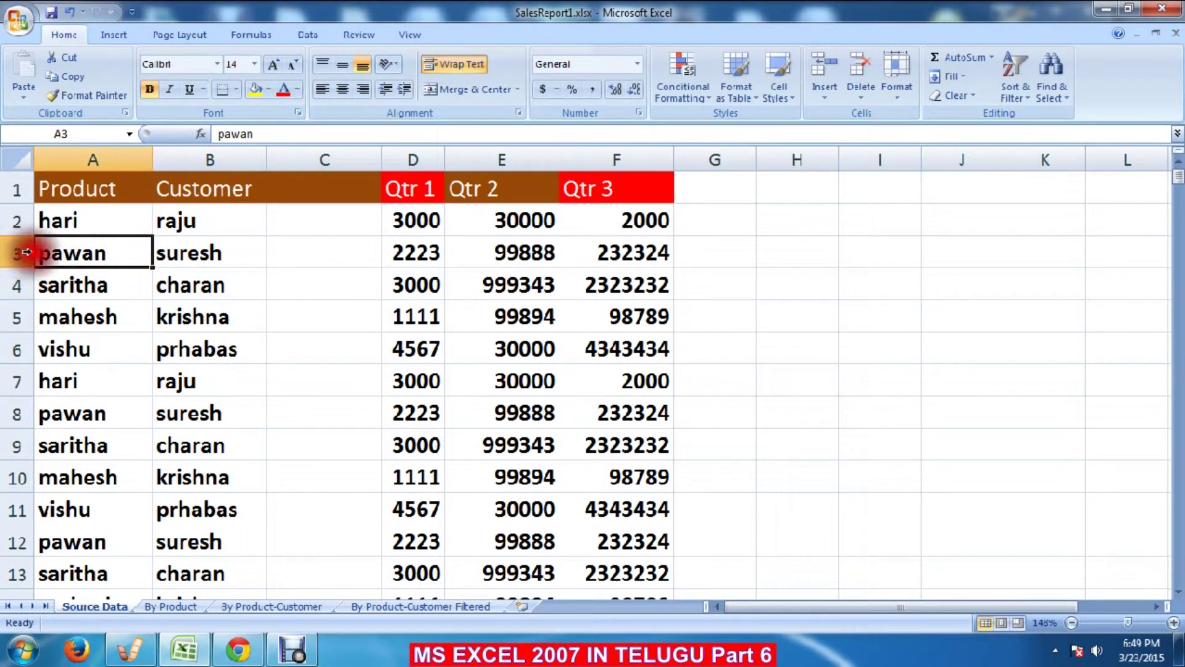
key("shift+Down")
key("shift+Down")
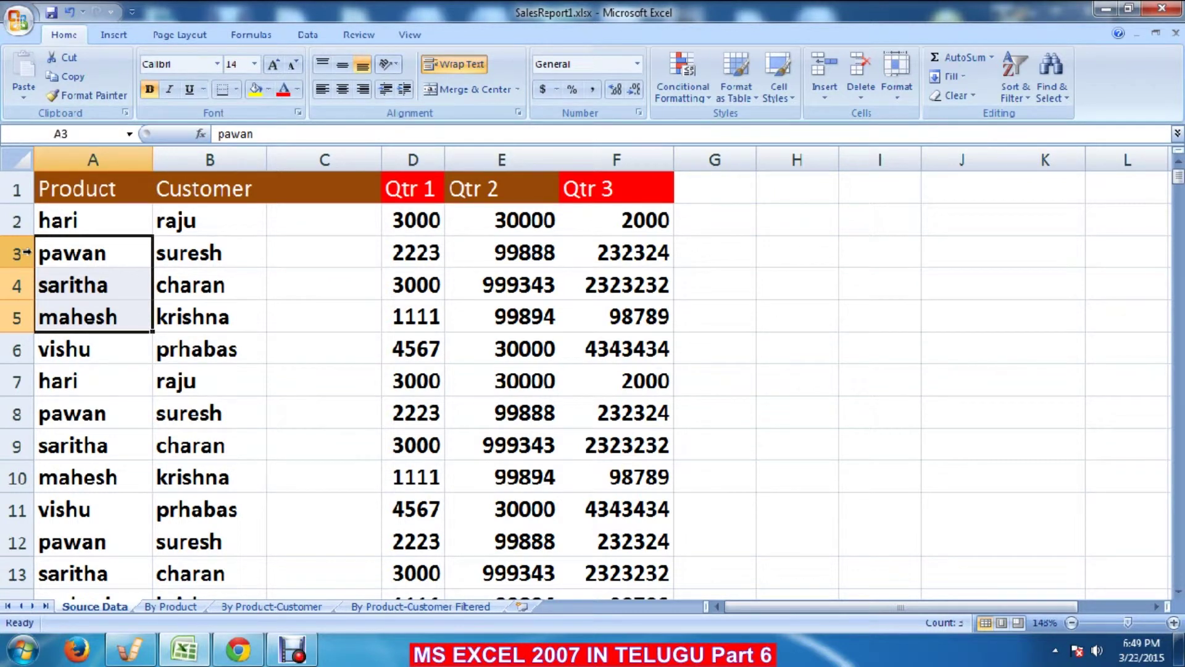
Hide rows 3 to 5 so row 6 follows row 2.
left_click(905, 90)
mouse_move(944, 256)
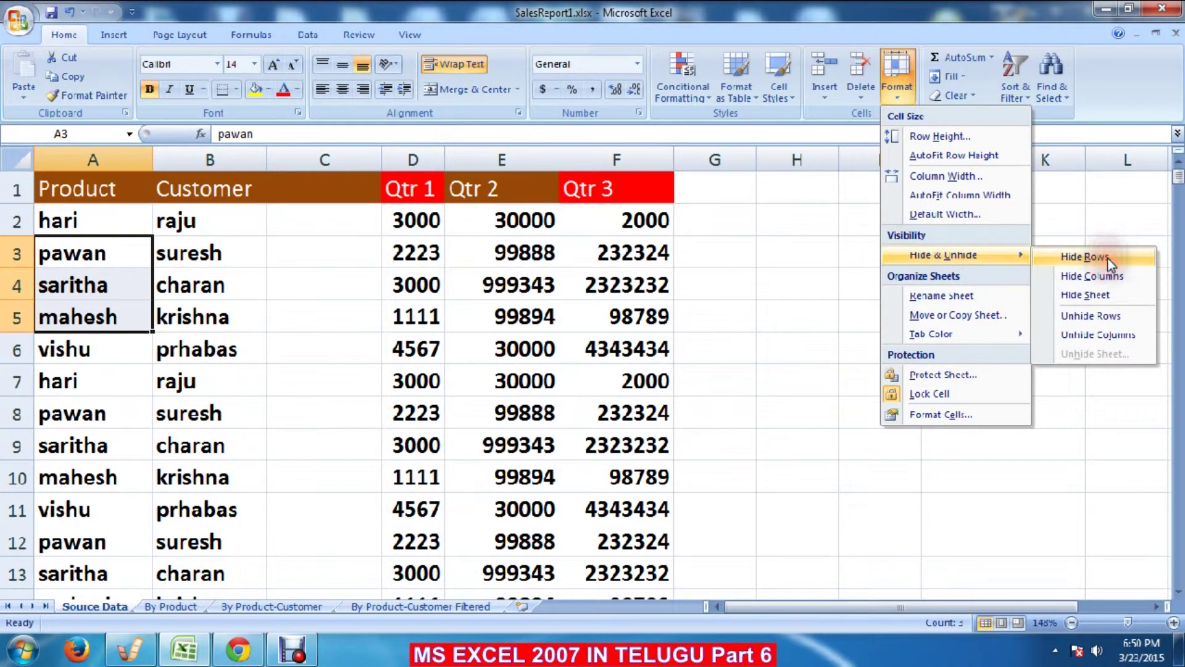
left_click(1107, 258)
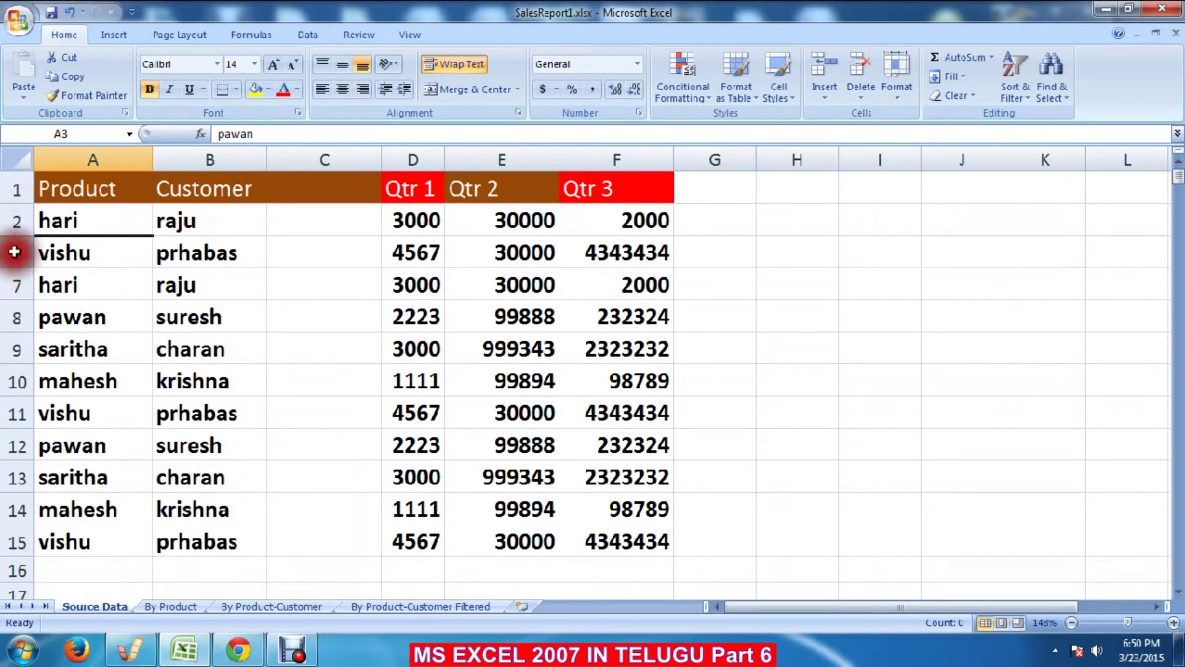
scroll(84, 569, "down", 1)
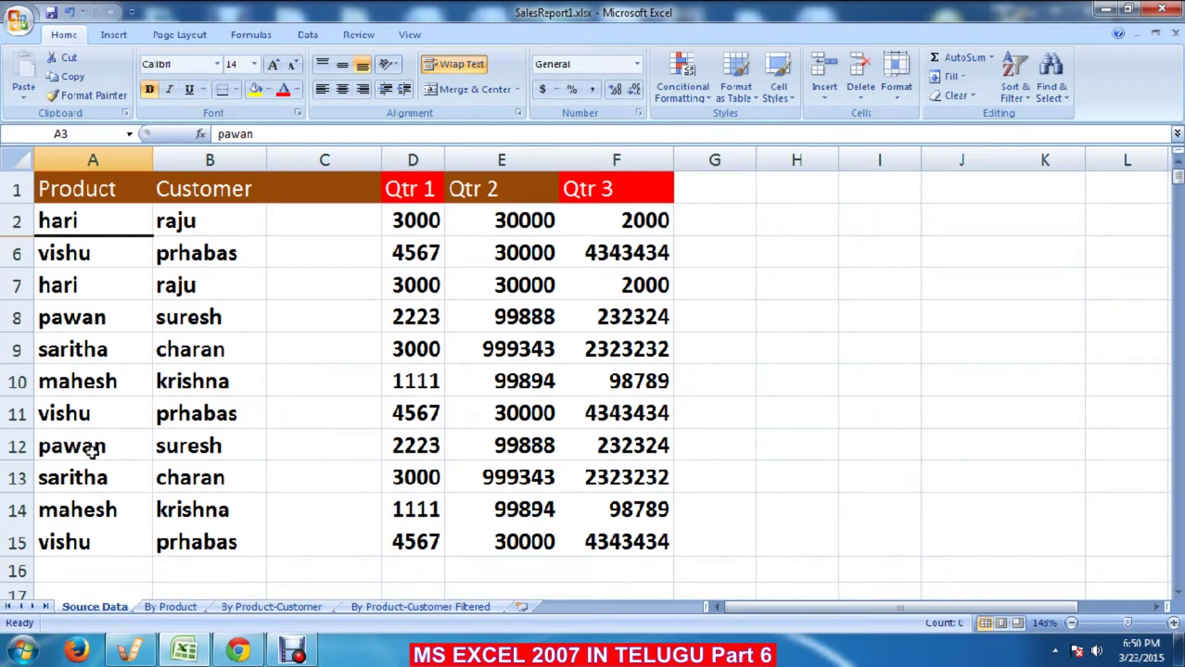
Unhide rows 3 to 5 to restore pawan, saritha and mahesh.
left_click(896, 95)
left_click(951, 254)
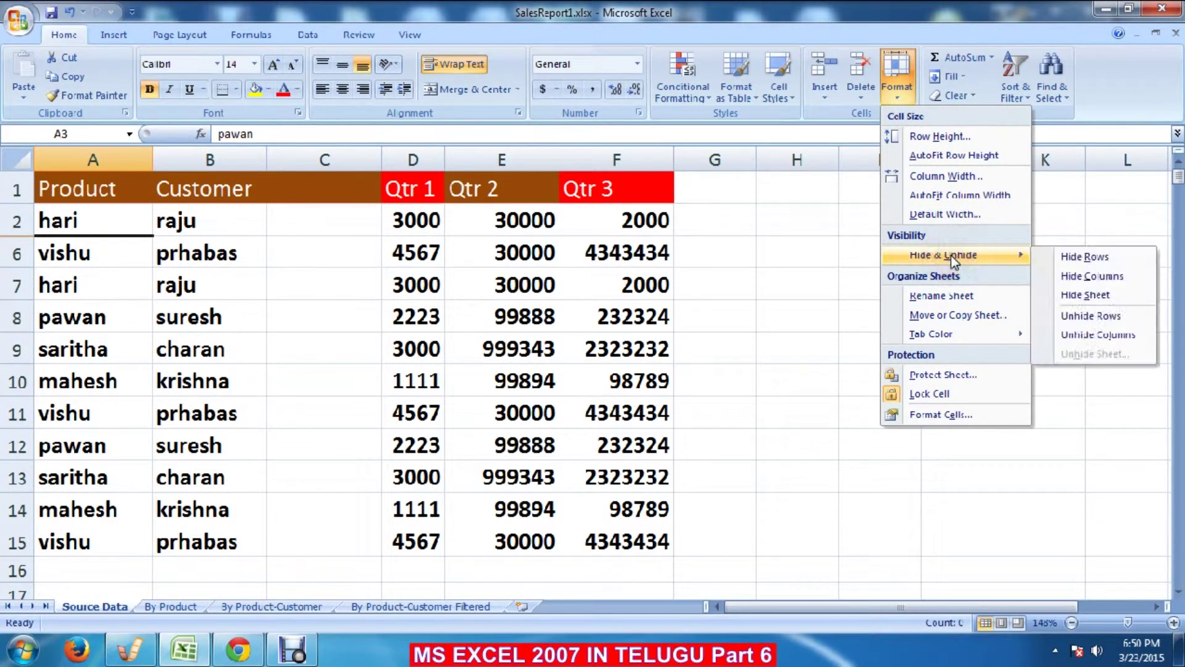
left_click(951, 256)
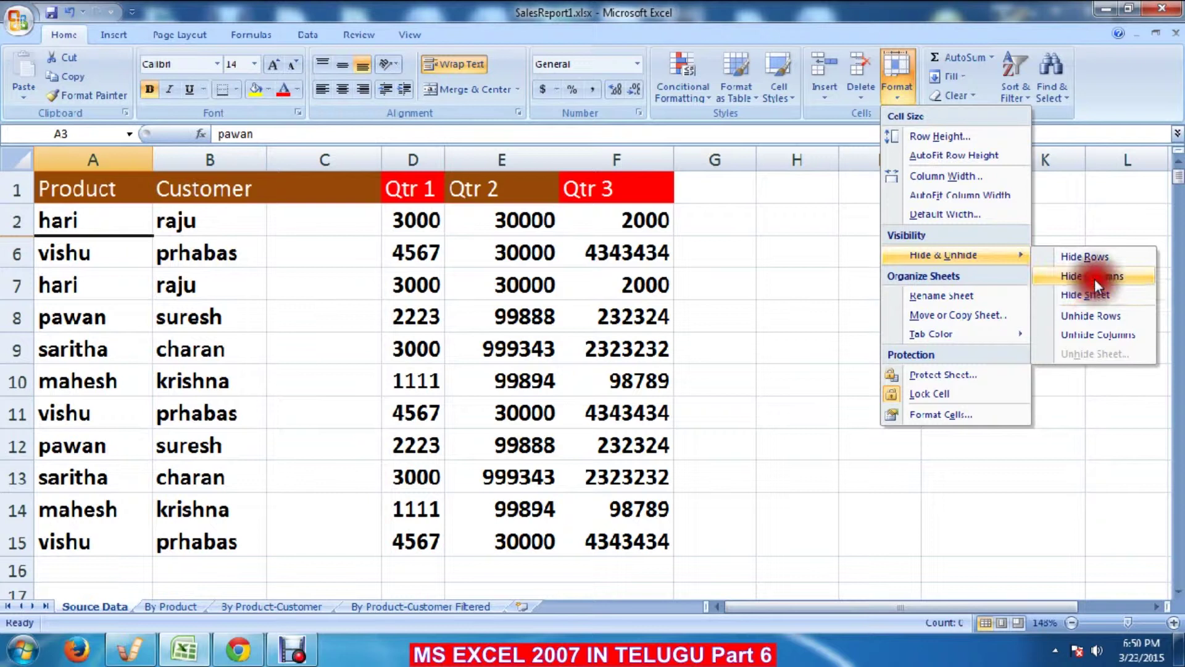
left_click(1110, 317)
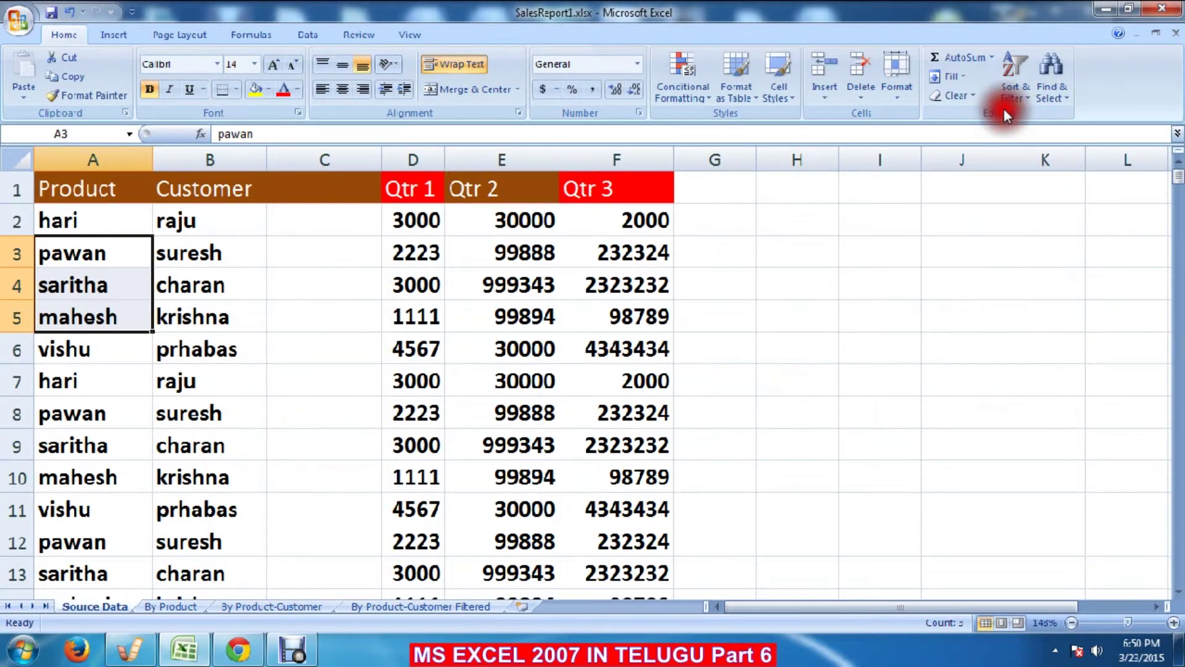
Put the Source Data sheet tab into rename mode.
left_click(896, 100)
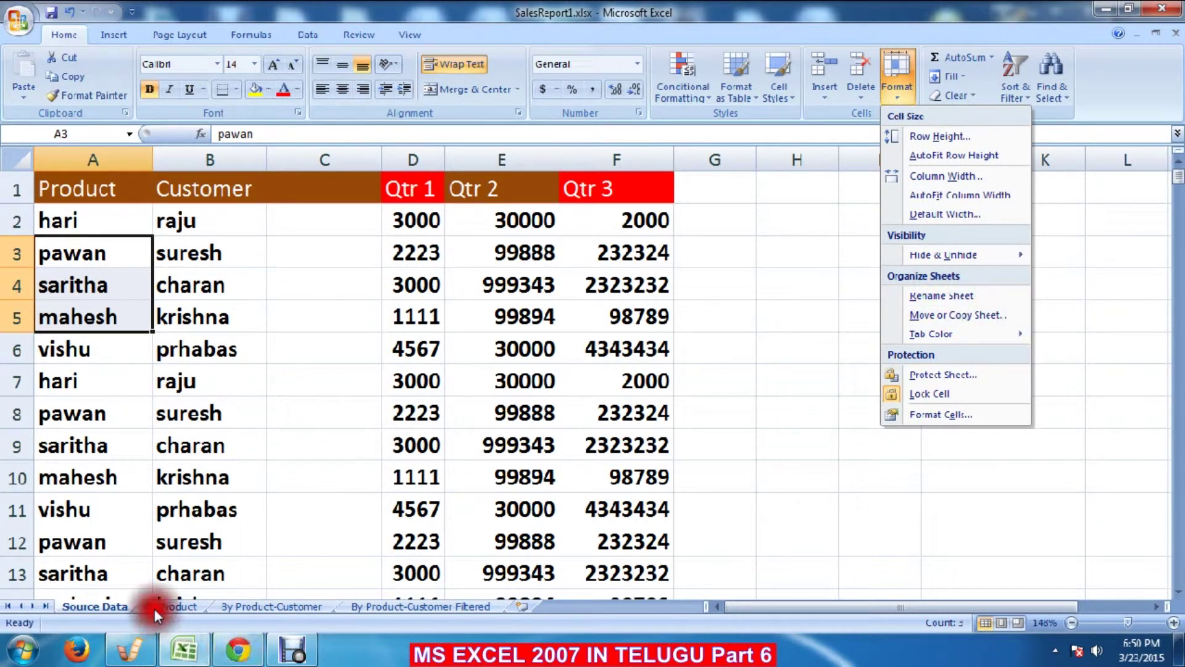
left_click(92, 603)
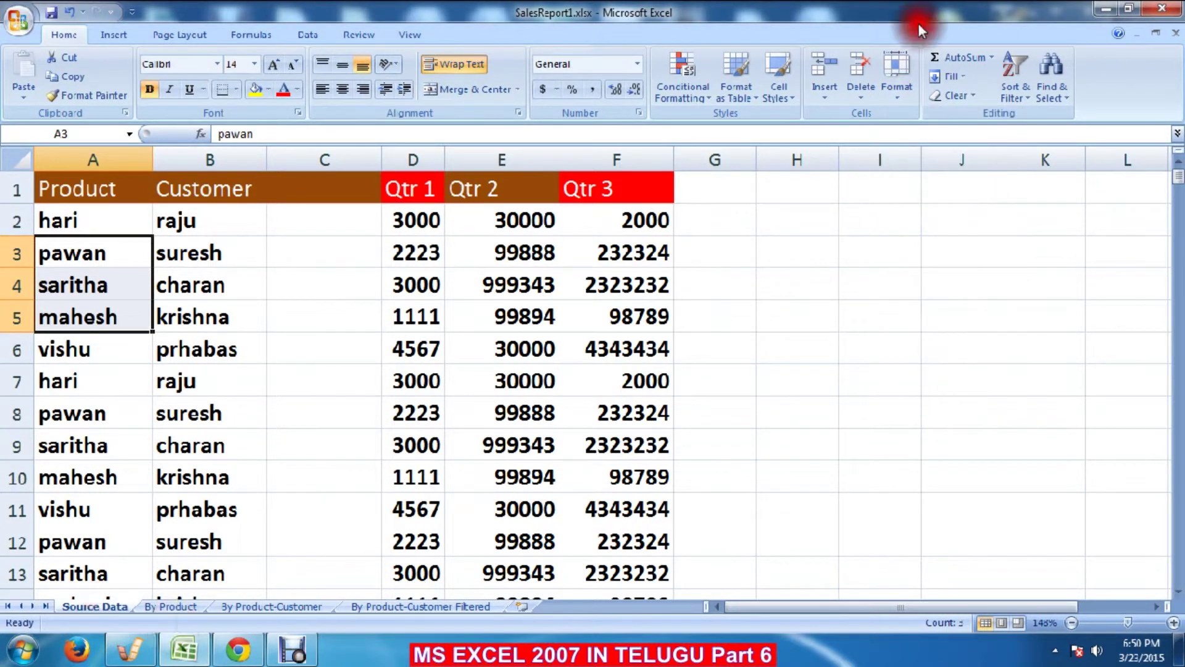
left_click(892, 87)
left_click(936, 298)
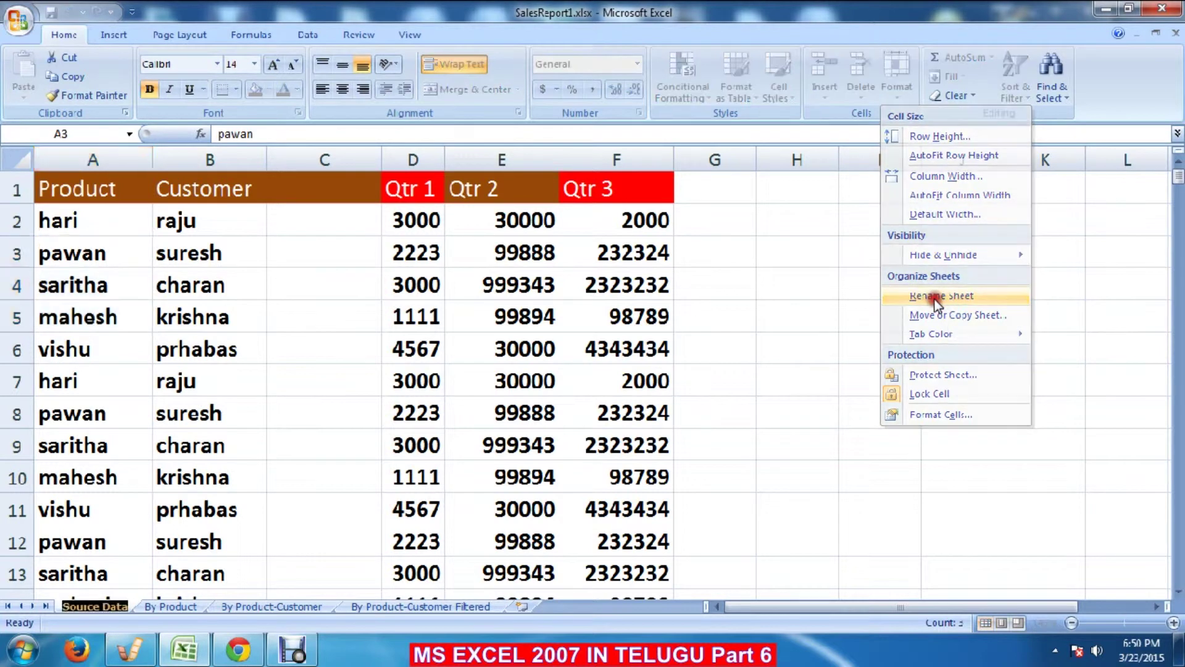
Enter 'student' as the new name of the Source Data sheet.
type("student")
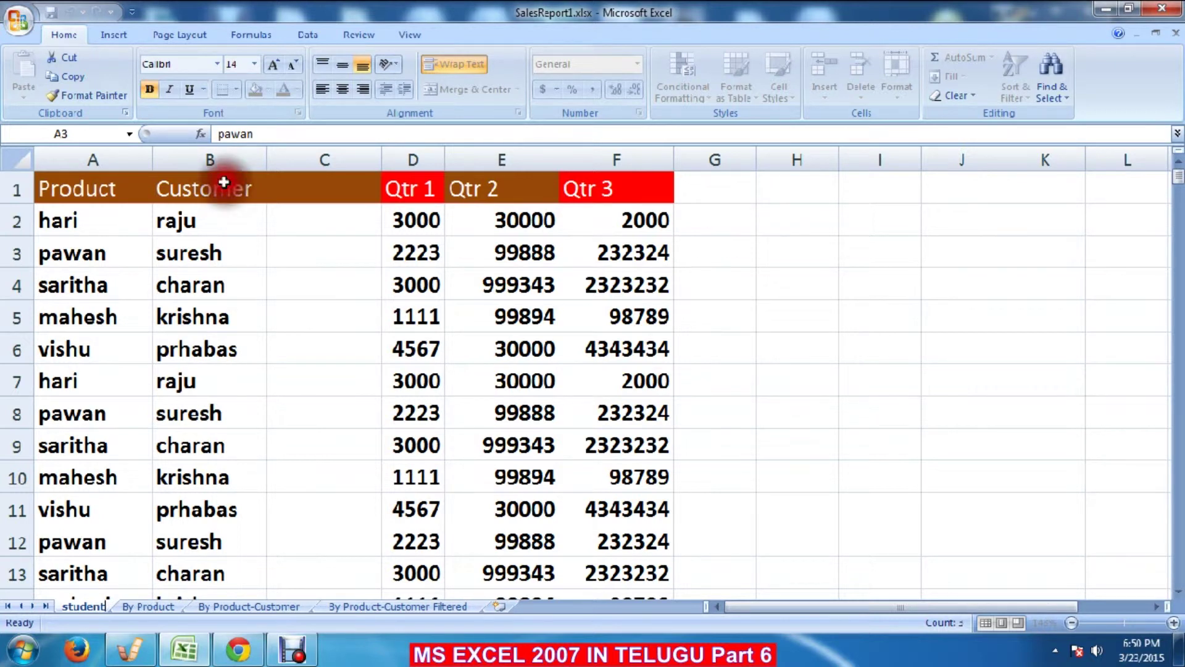
left_click(879, 283)
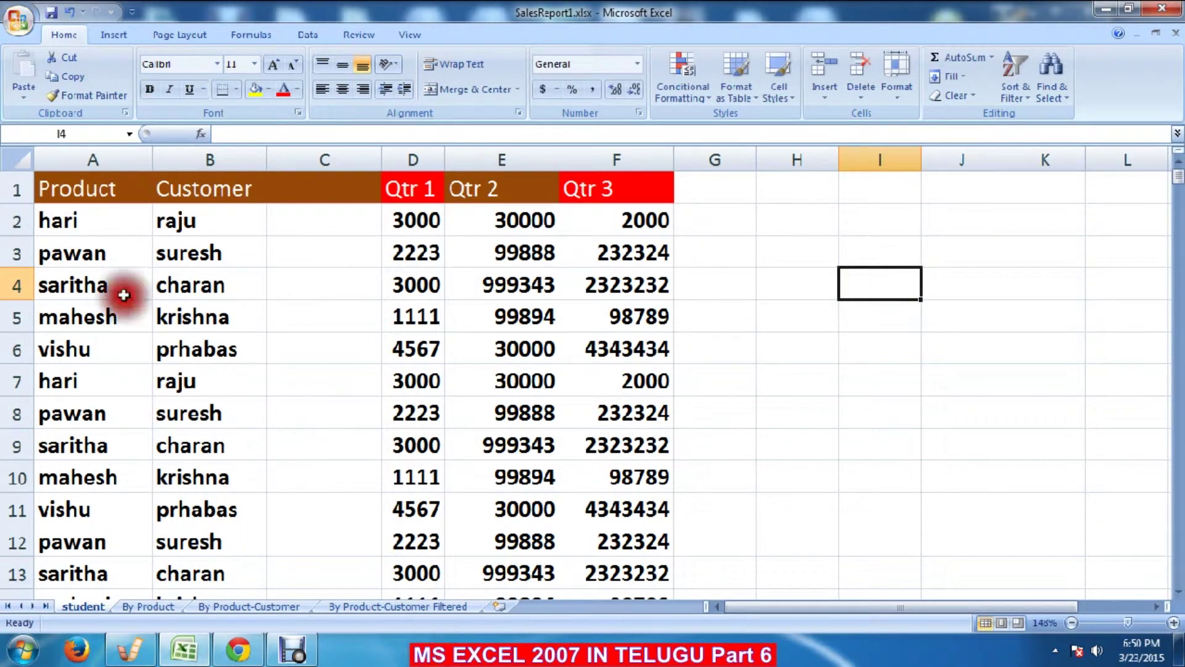
left_click(899, 93)
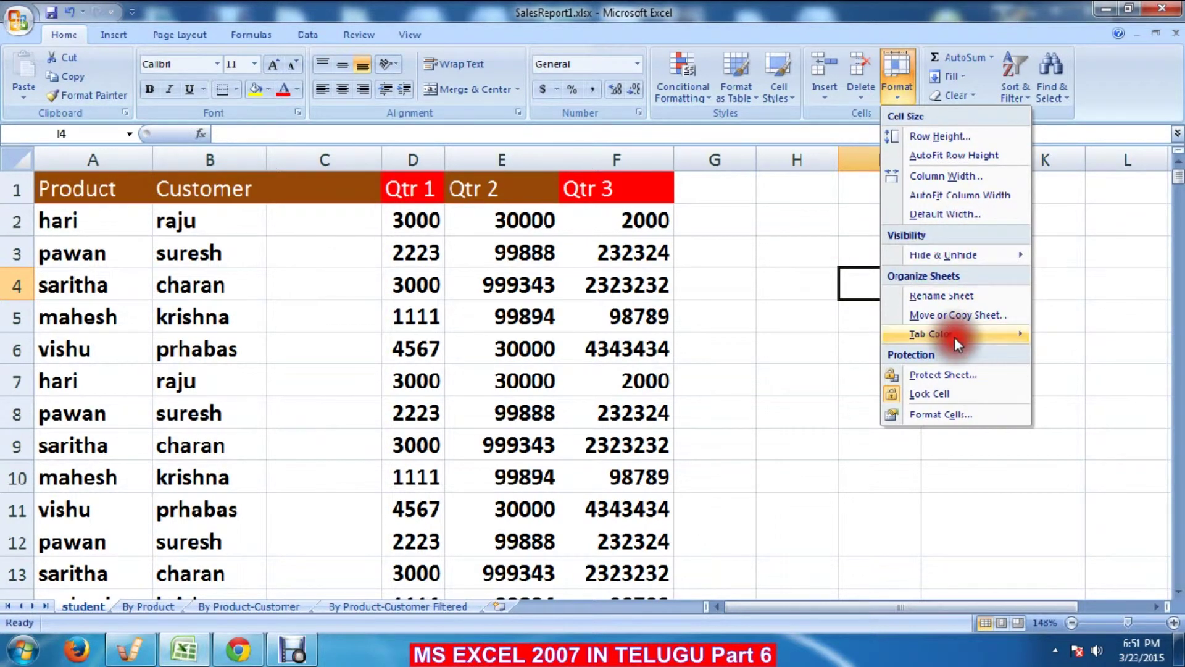
Make a copy of the student sheet, creating student (2).
left_click(943, 314)
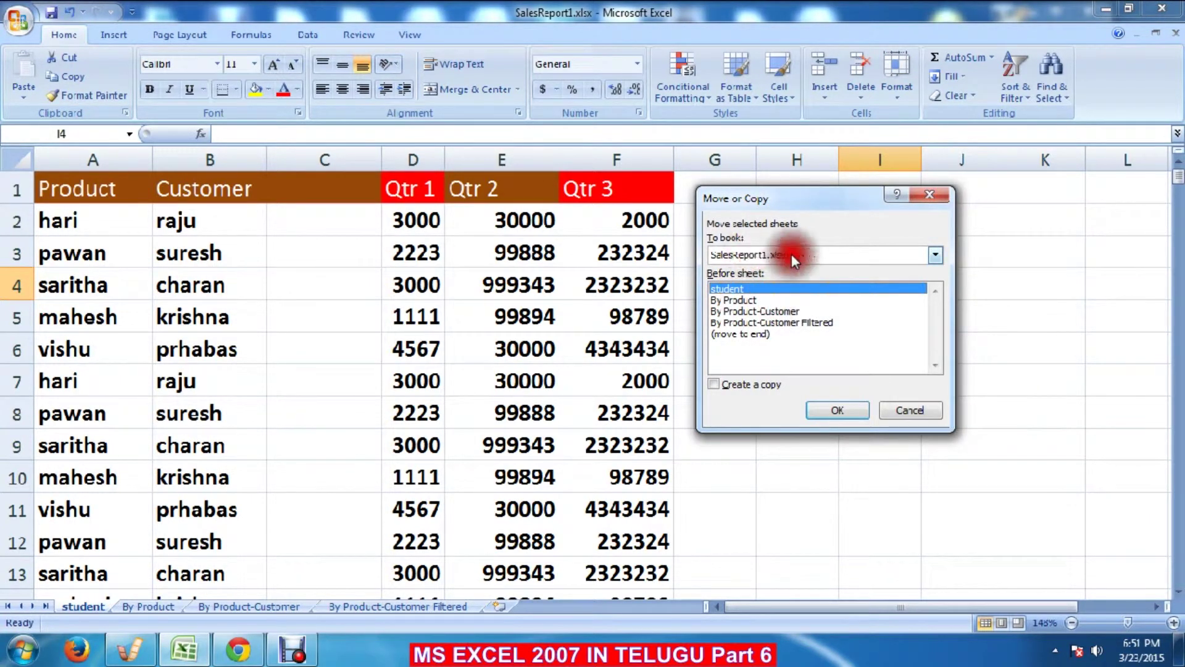
left_click(717, 383)
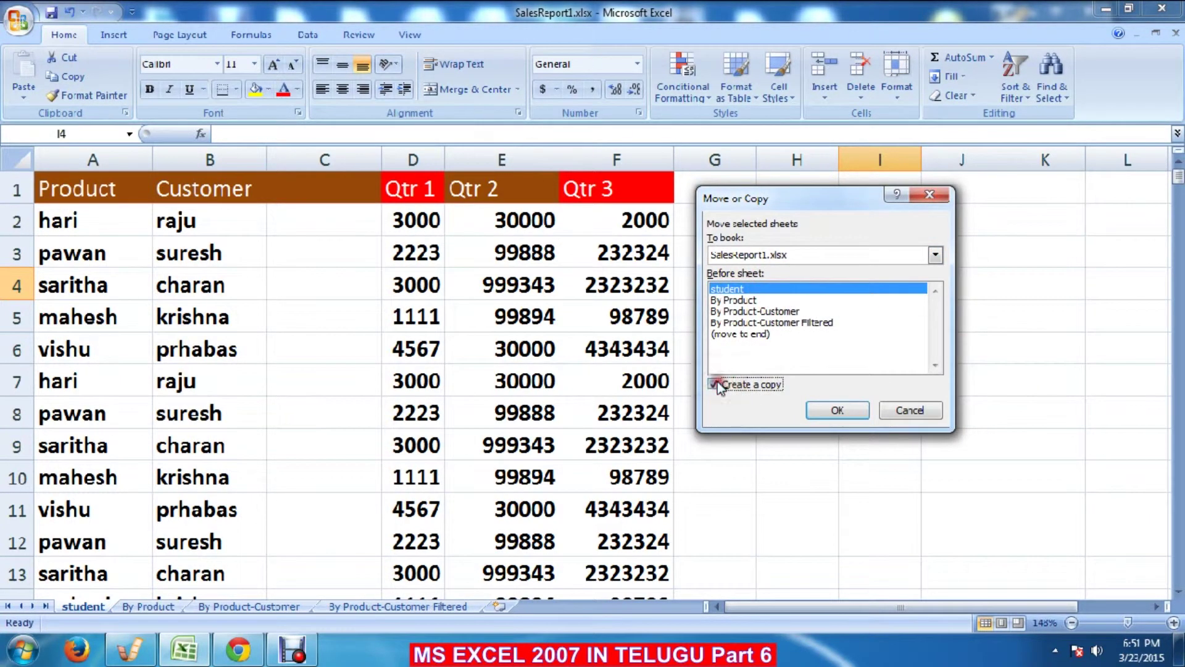
left_click(835, 411)
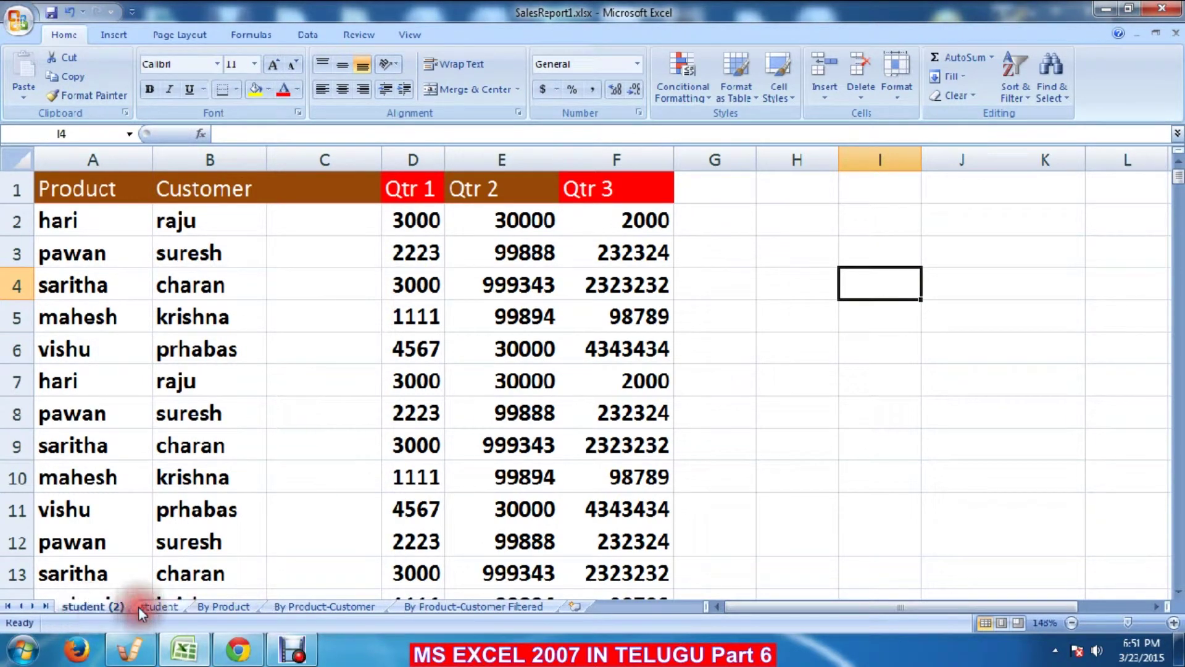
Colour the student (2) tab red, then return to the student sheet.
left_click(110, 607)
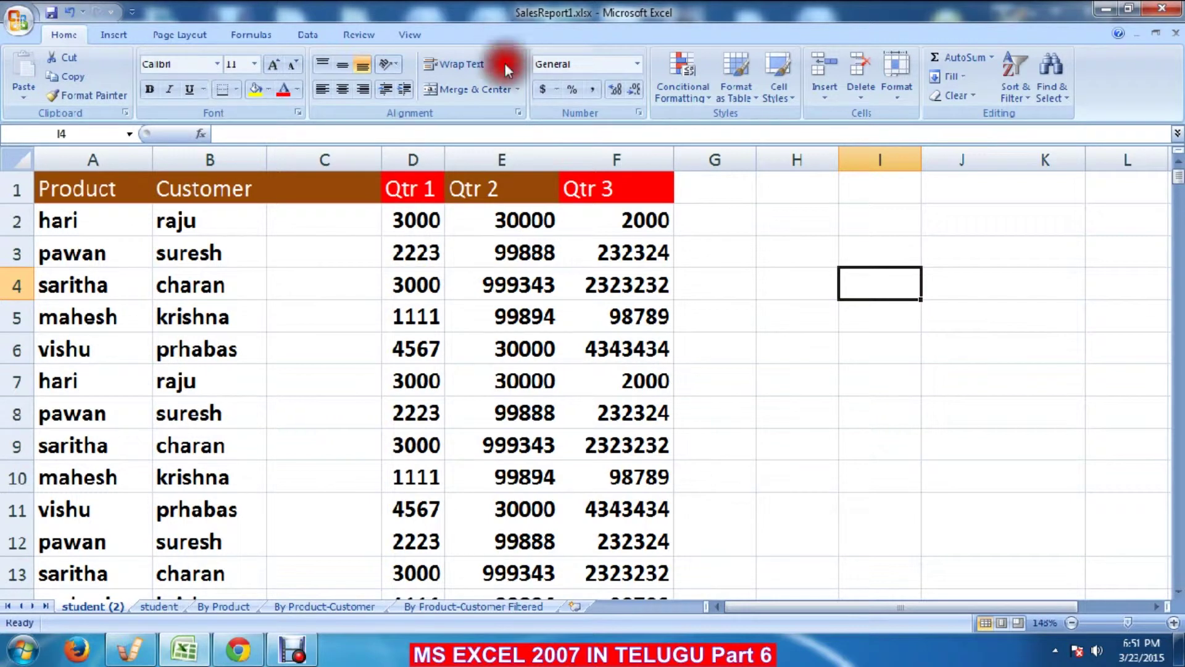
left_click(900, 97)
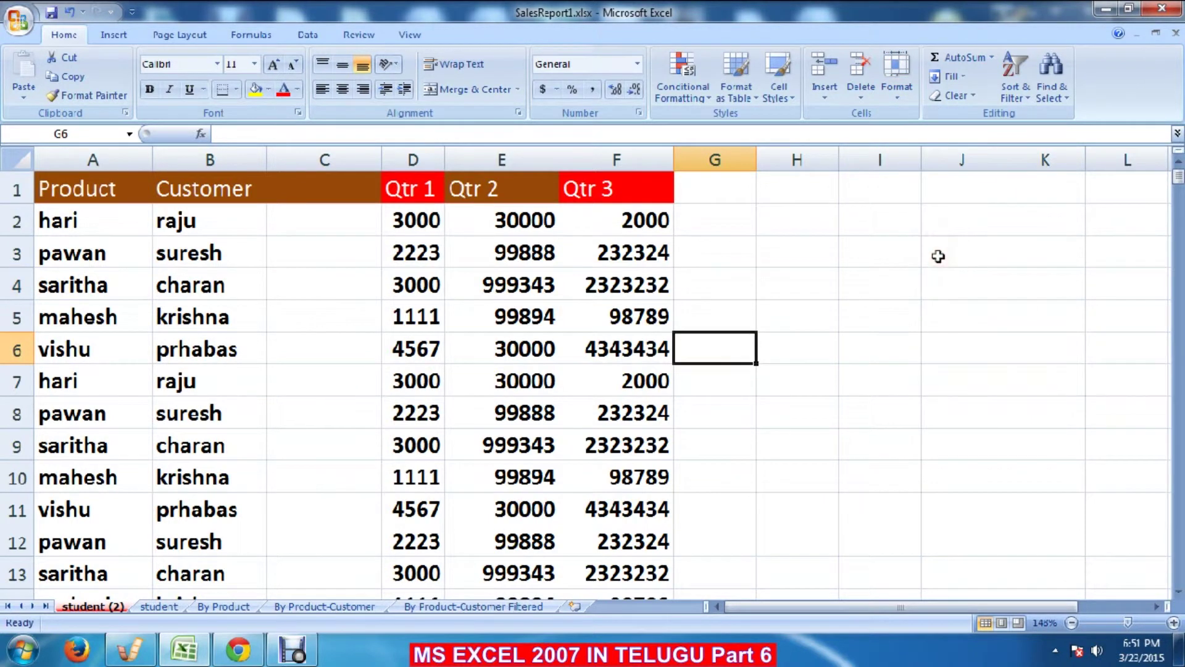
scroll(741, 419, "down", 2)
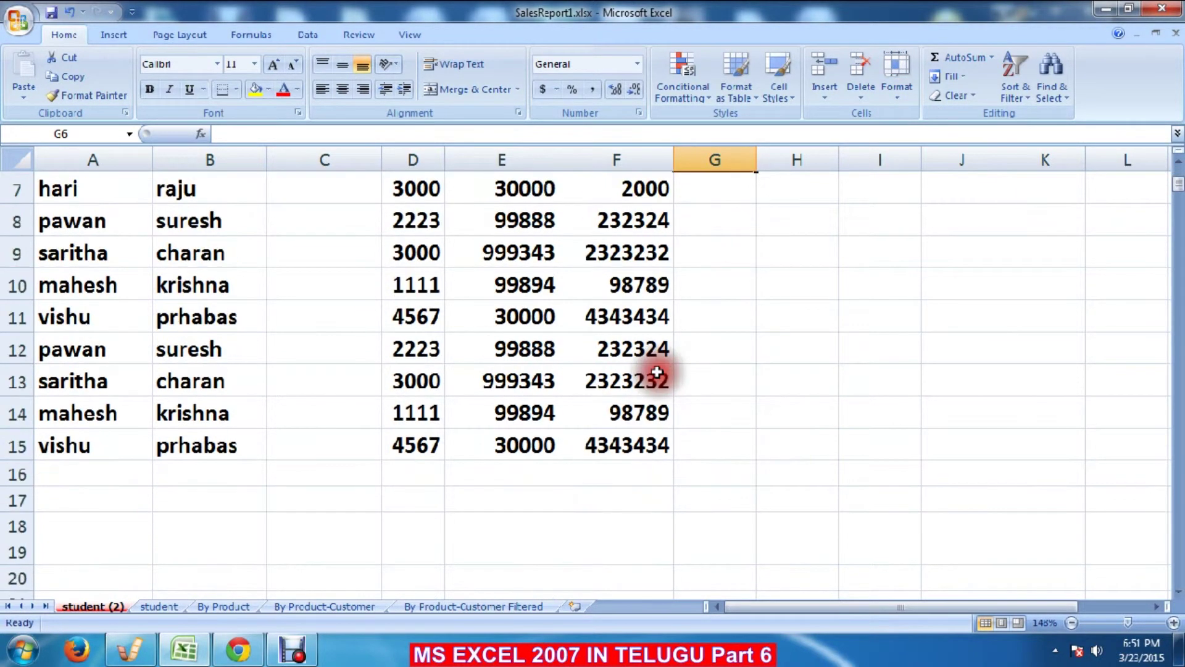
left_click(150, 604)
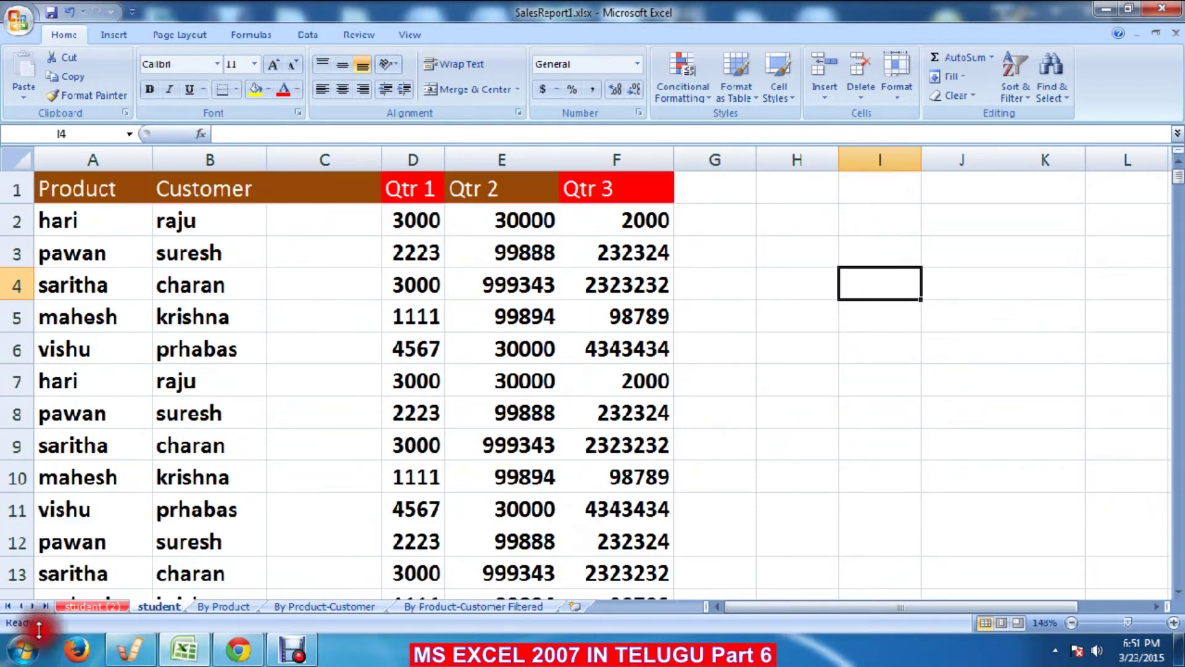
left_click(901, 84)
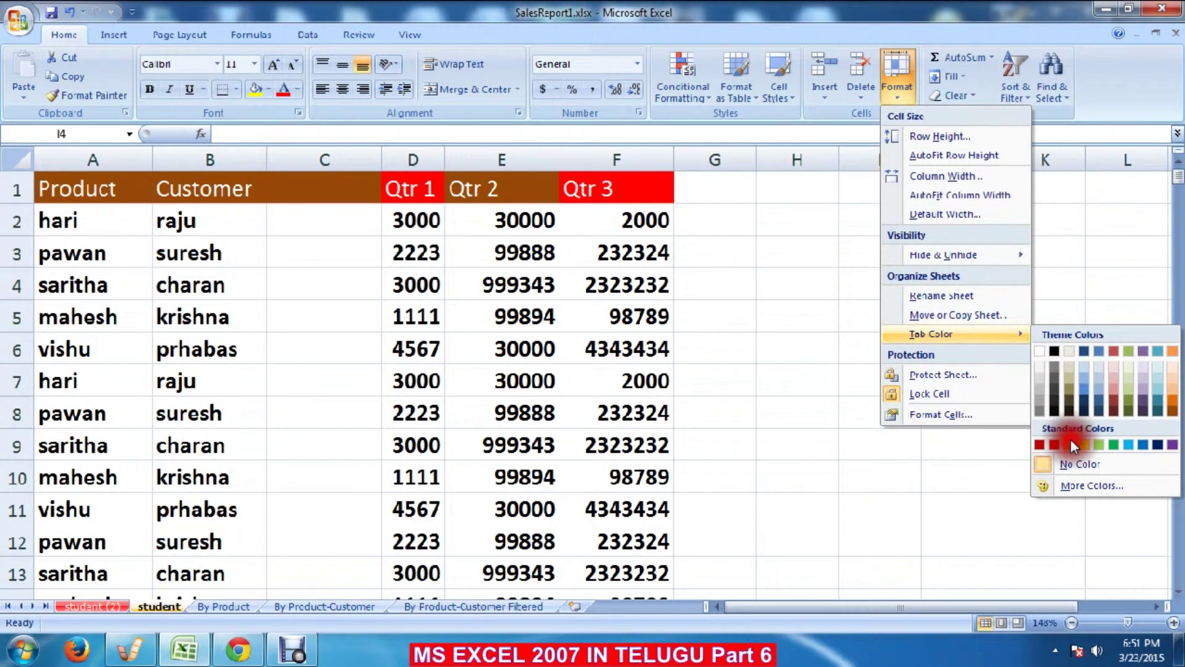
left_click(1129, 444)
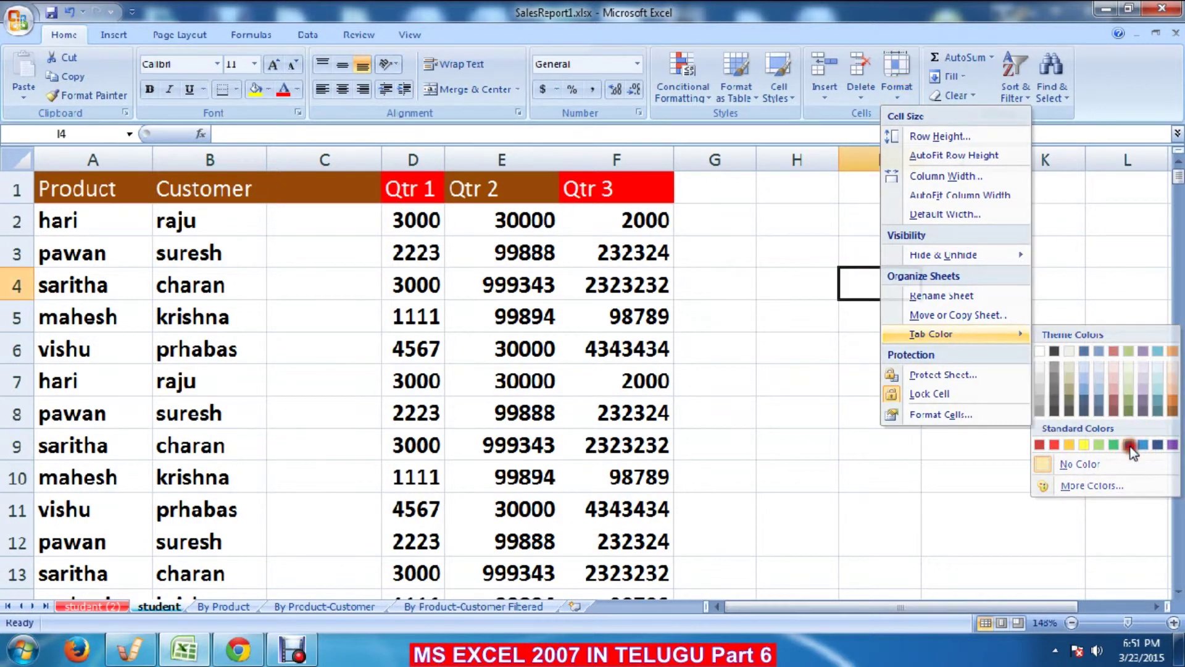
left_click(904, 87)
mouse_move(931, 334)
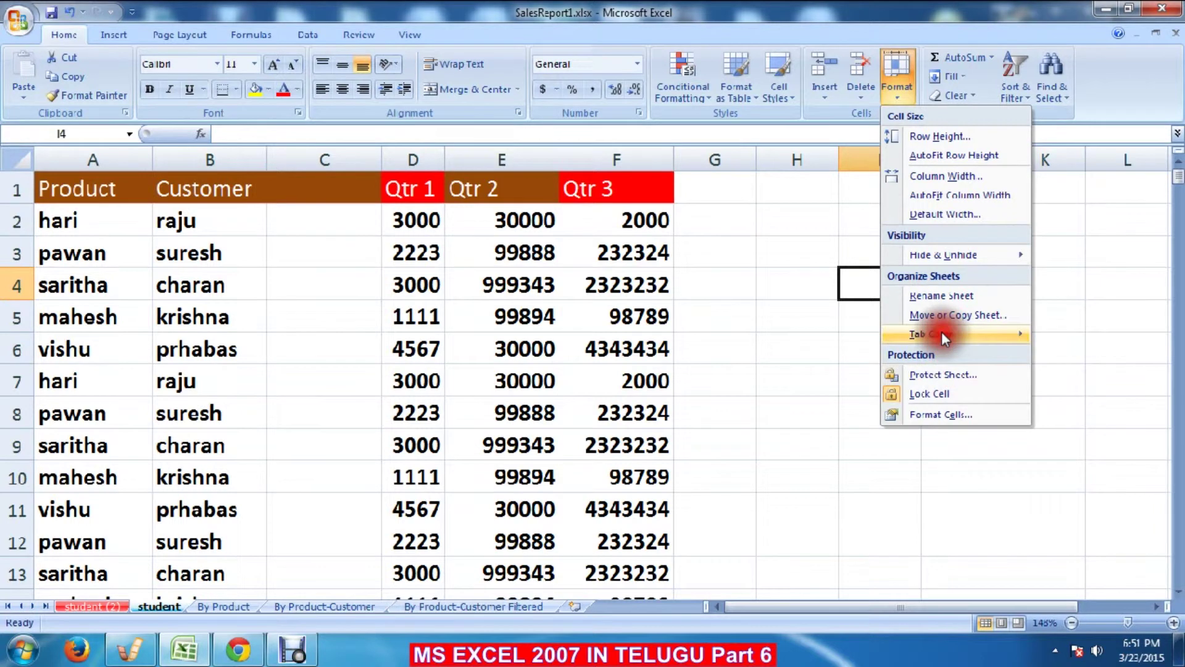
left_click(1052, 443)
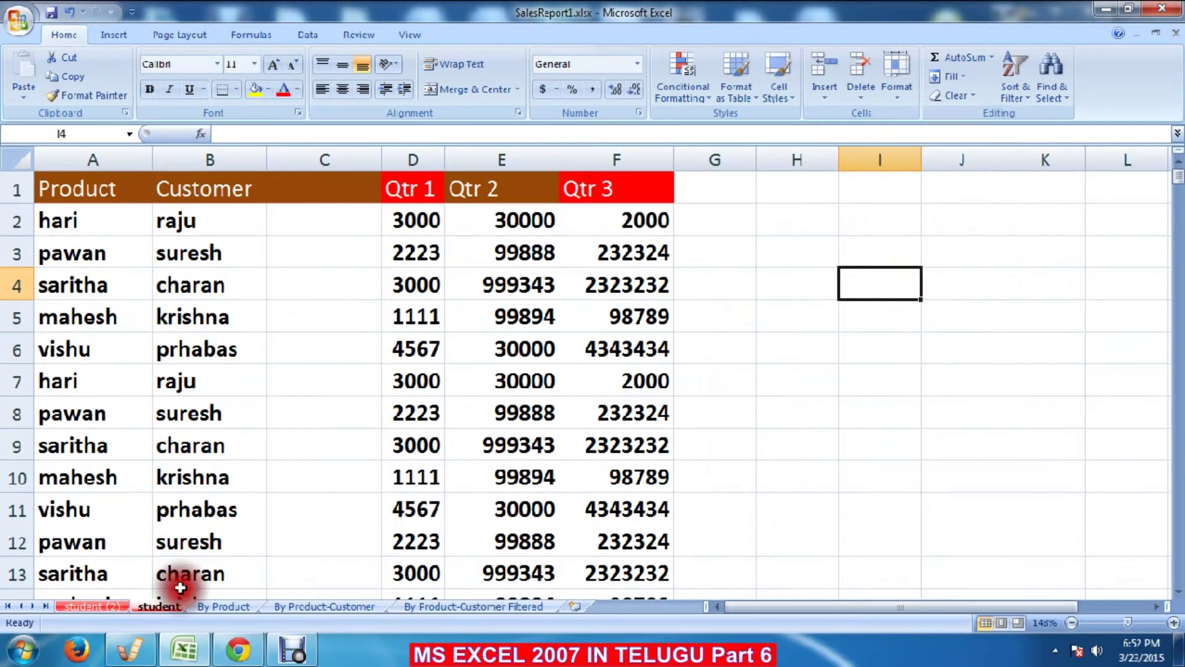
left_click(169, 605)
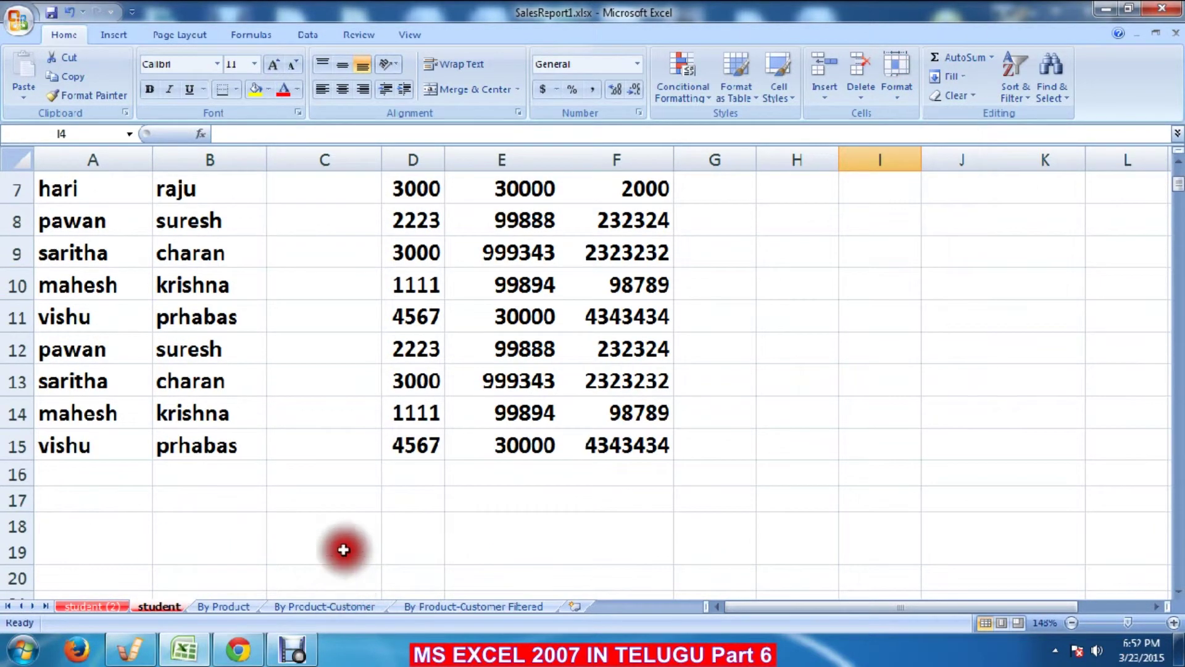
scroll(321, 432, "up", 2)
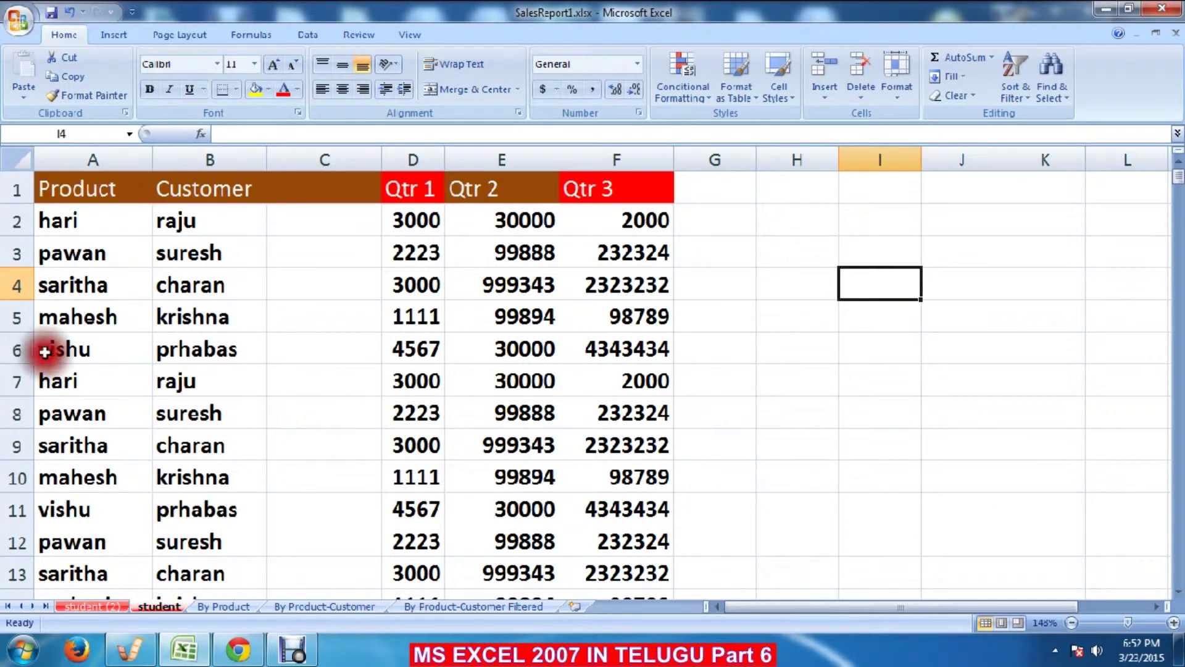
left_click(898, 81)
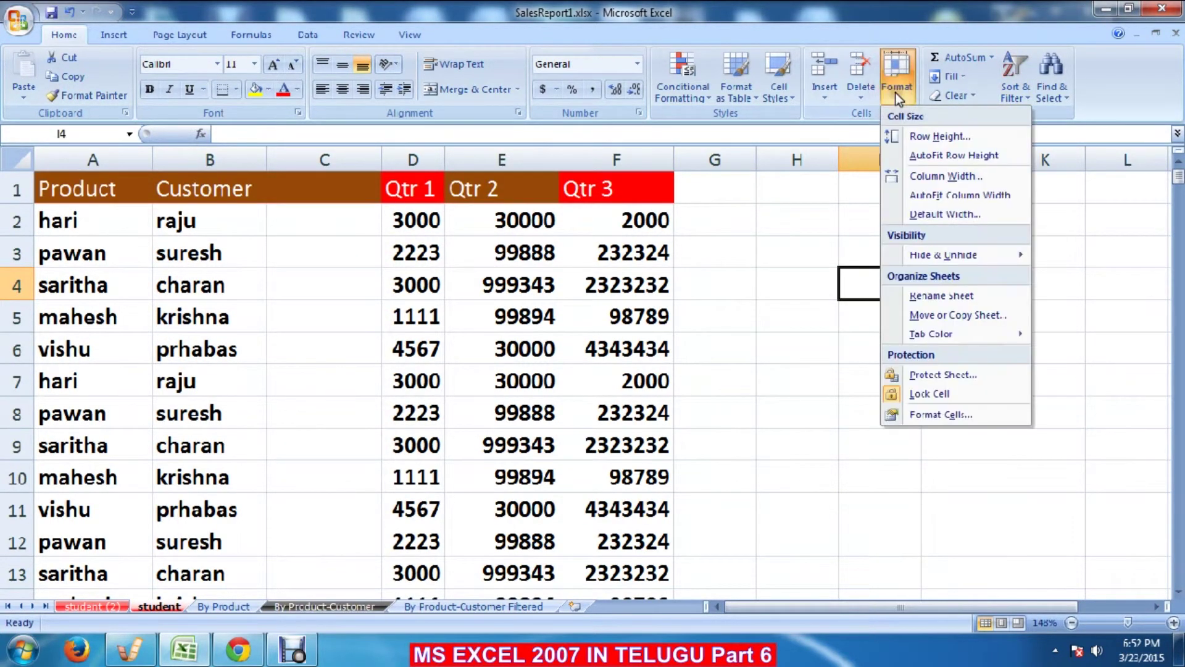
left_click(924, 375)
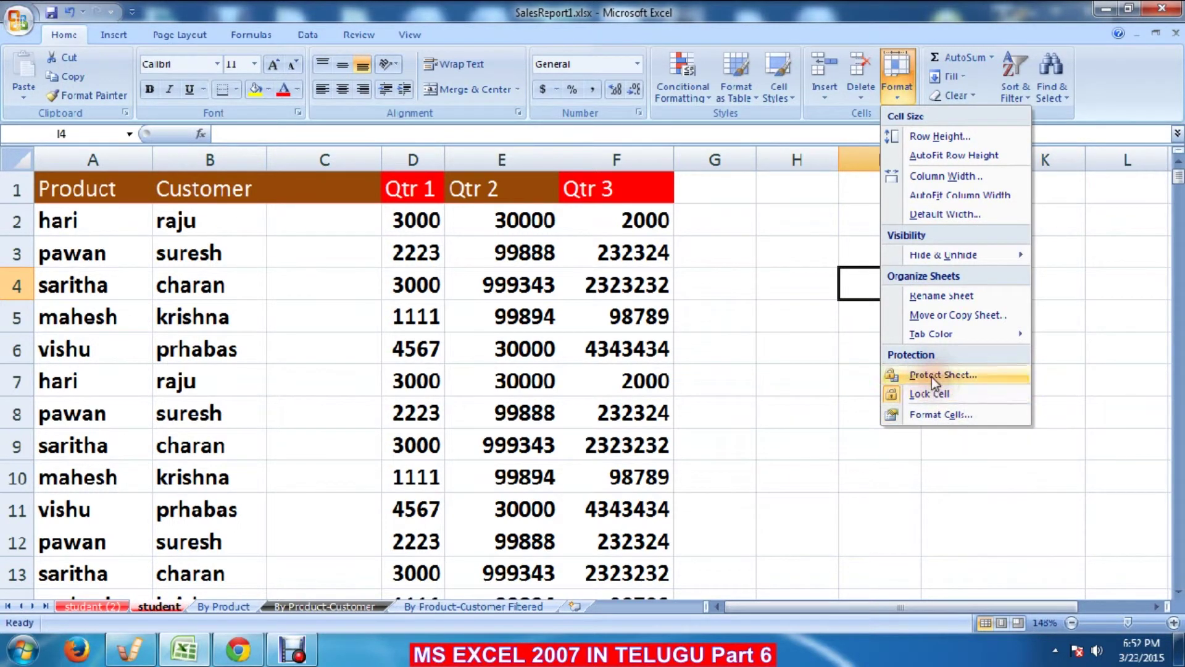
left_click(932, 375)
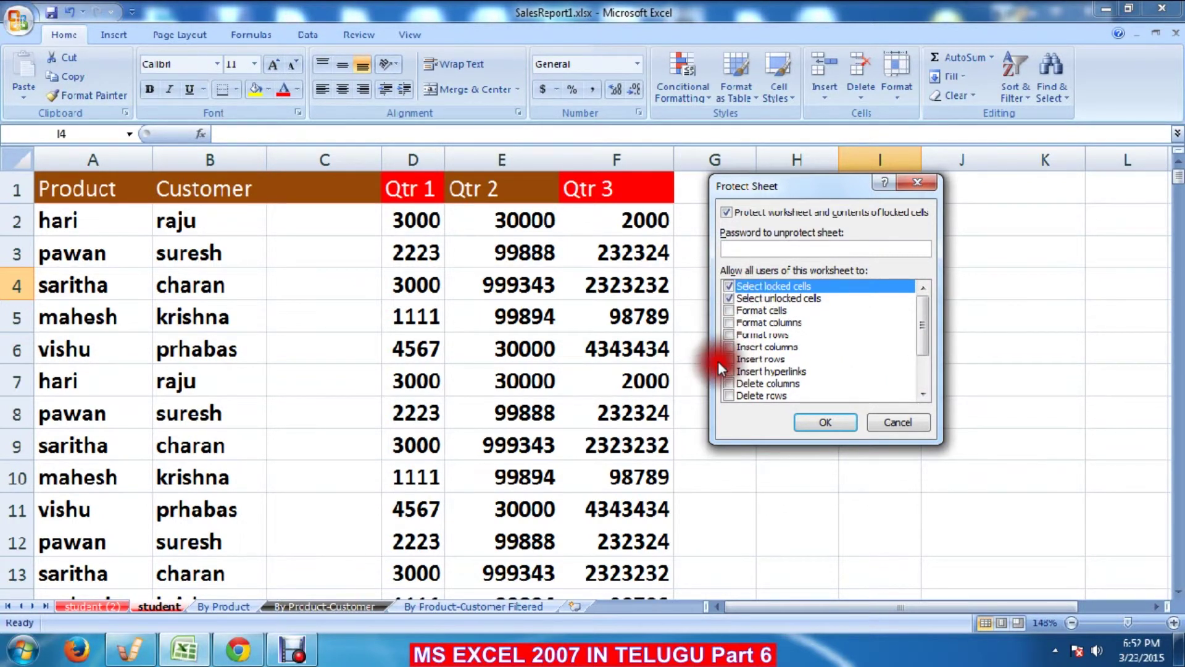
left_click(728, 299)
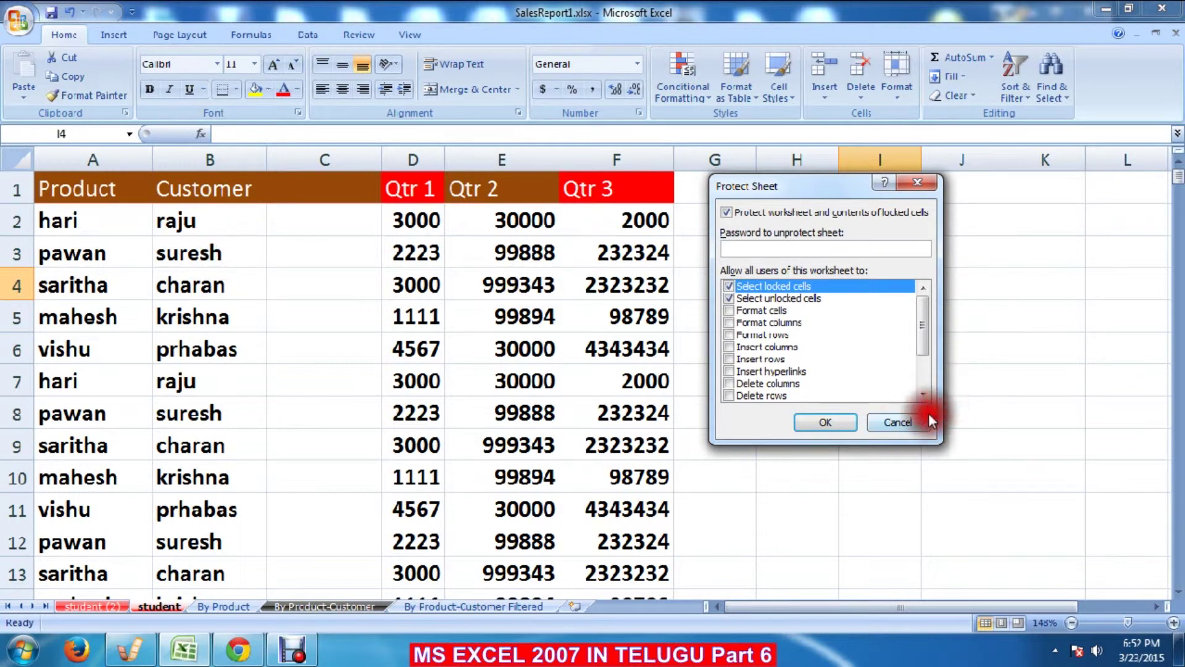
left_click(739, 287)
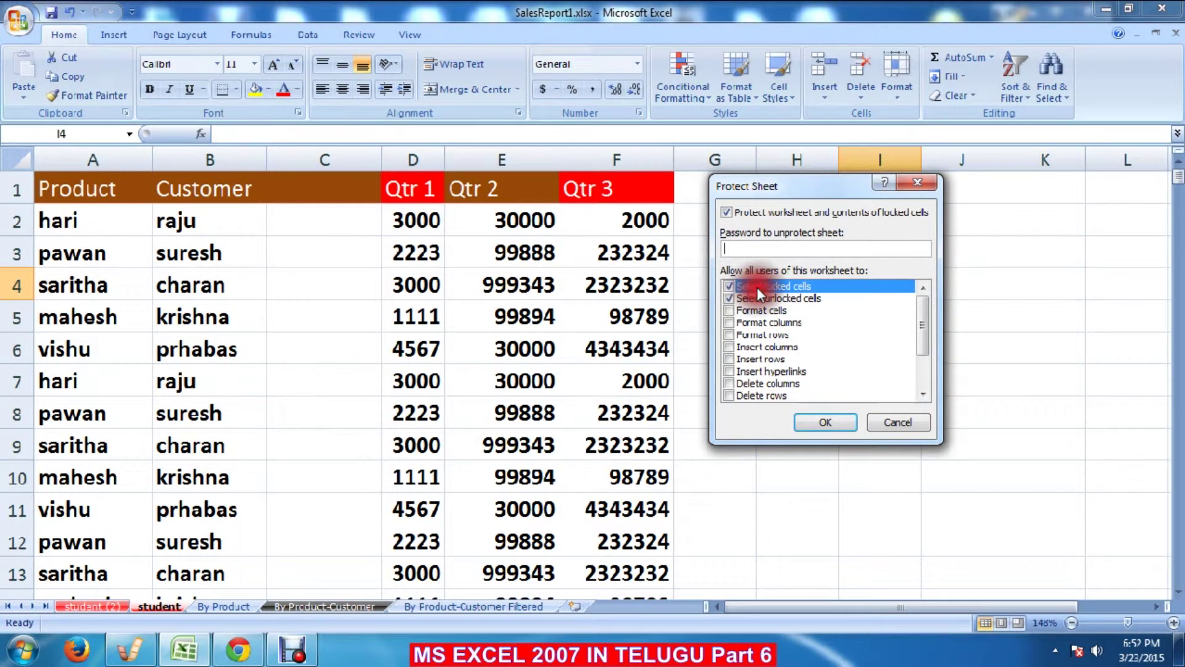
left_click(901, 422)
left_click(79, 222)
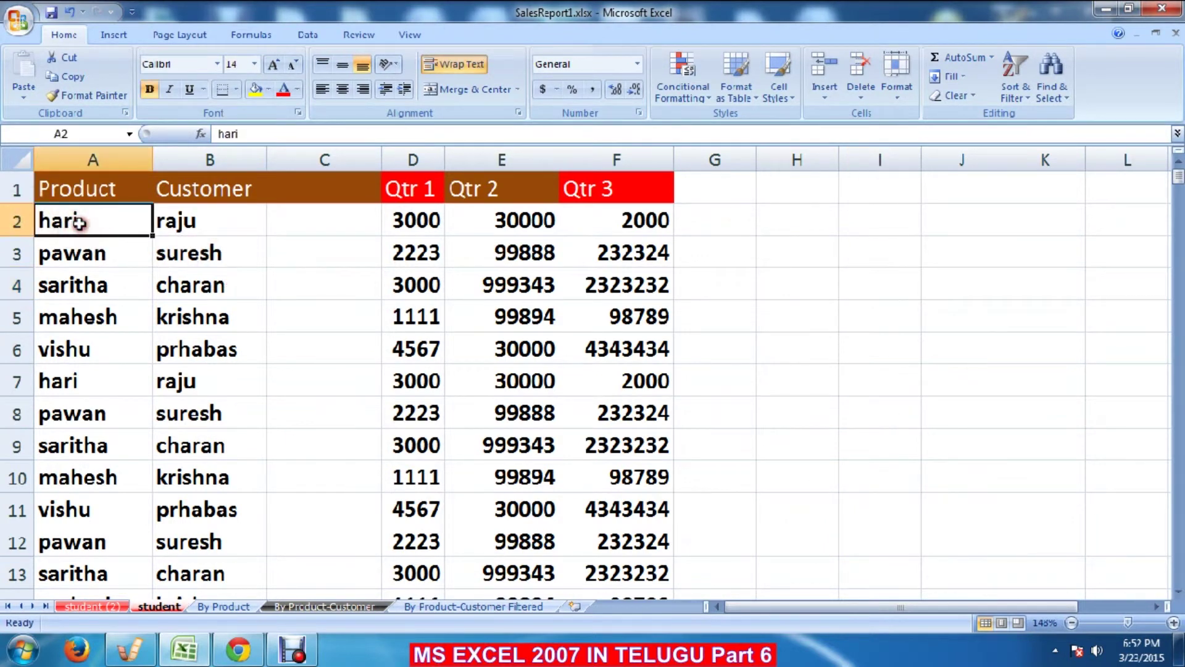
Select the sales table range A2:F7, starting from cell A2 holding hari.
key("shift+Down")
key("shift+Down")
key("shift+Down")
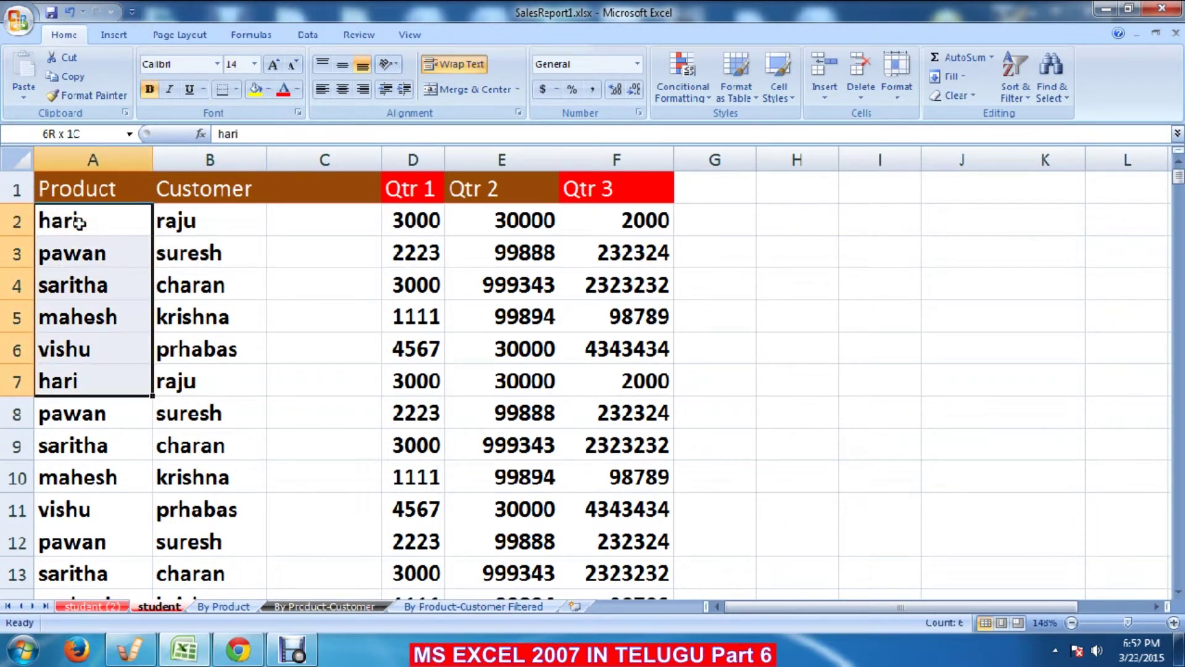
key("shift+Down")
left_click(885, 473)
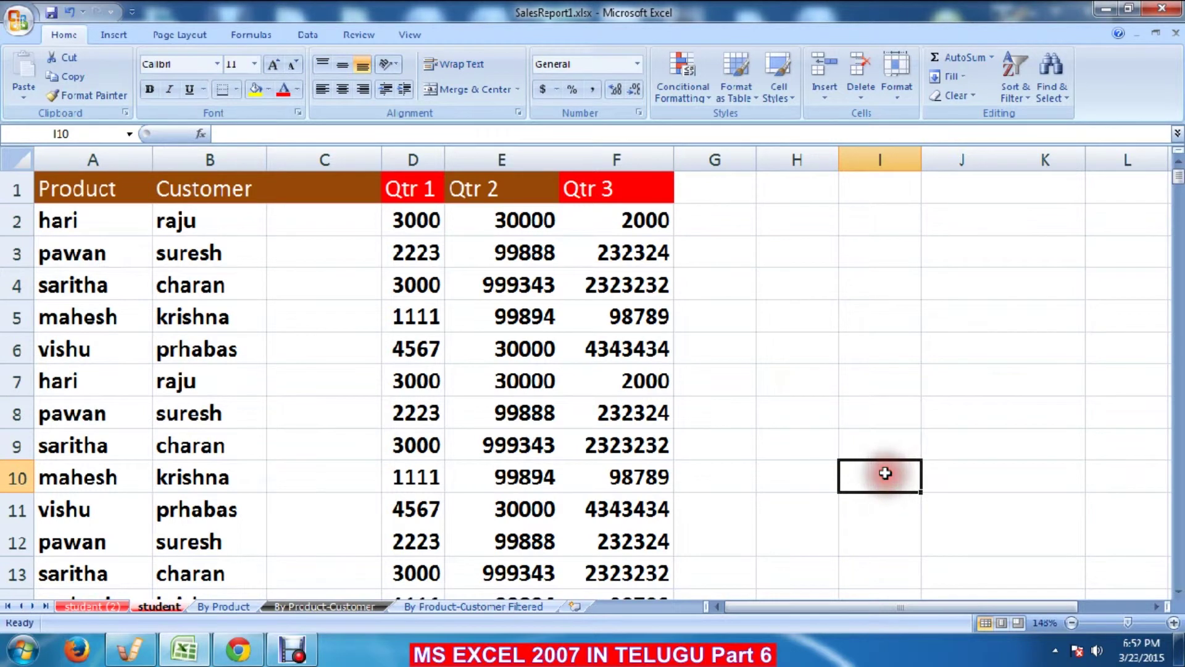
left_click(62, 223)
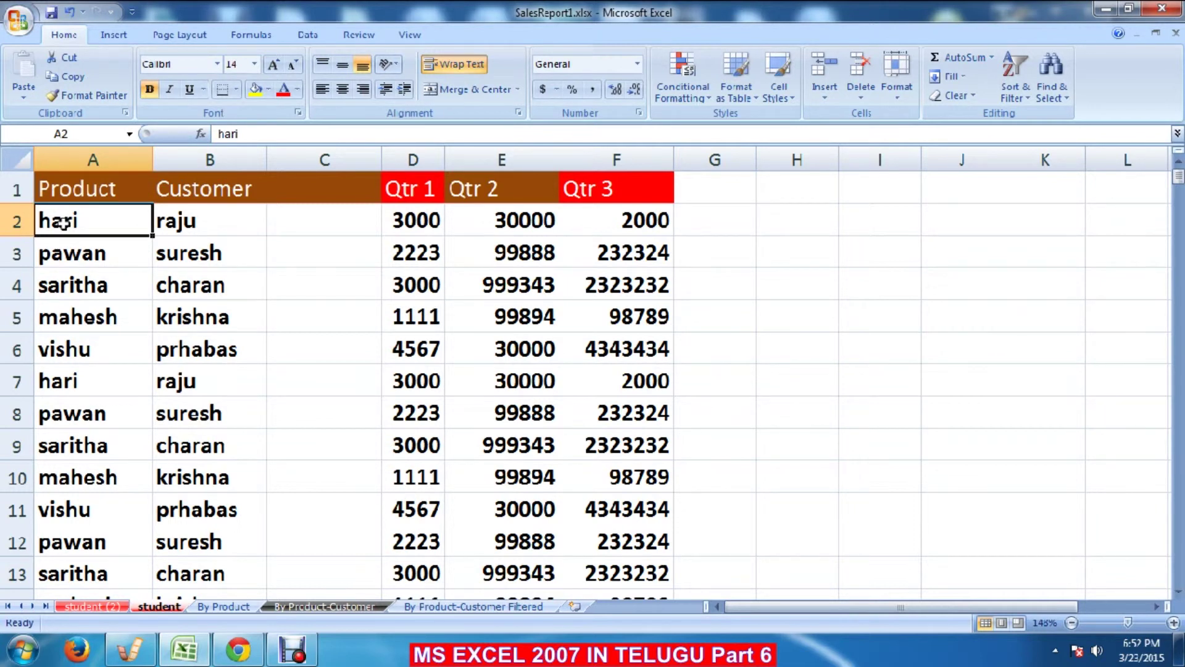
key("shift+Down")
key("shift+Down")
key("shift+Down")
key("shift+Down")
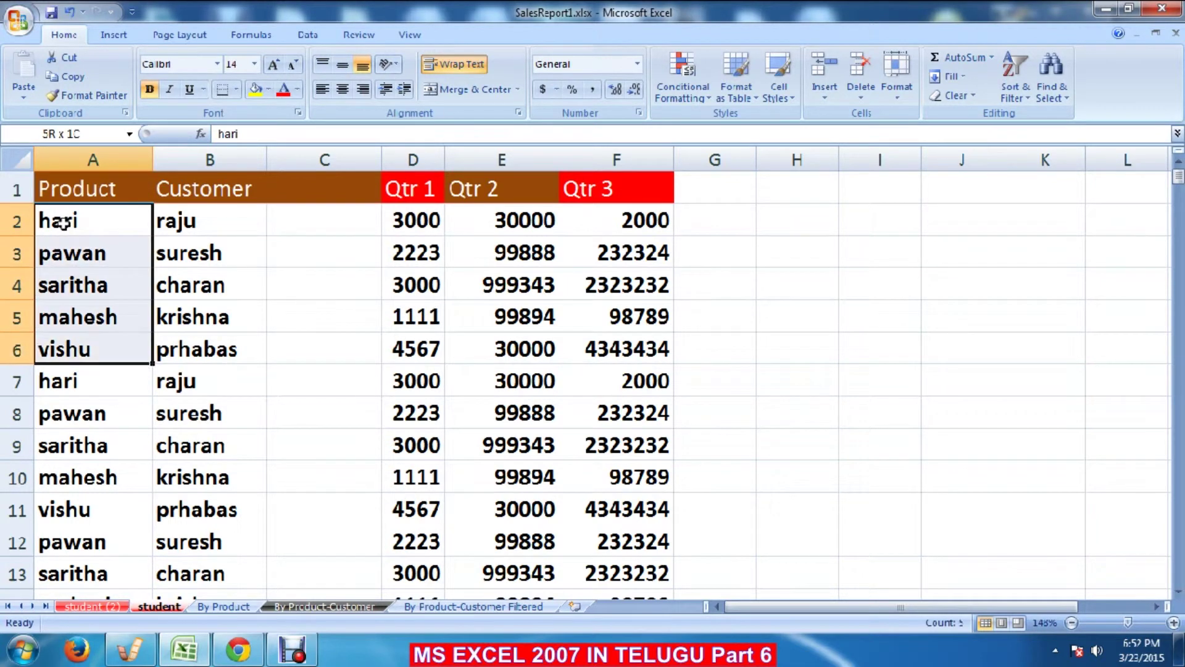
key("shift+Down")
key("shift+Right")
key("shift+Right")
key("shift+Right")
key("shift+Right")
key("shift+Right")
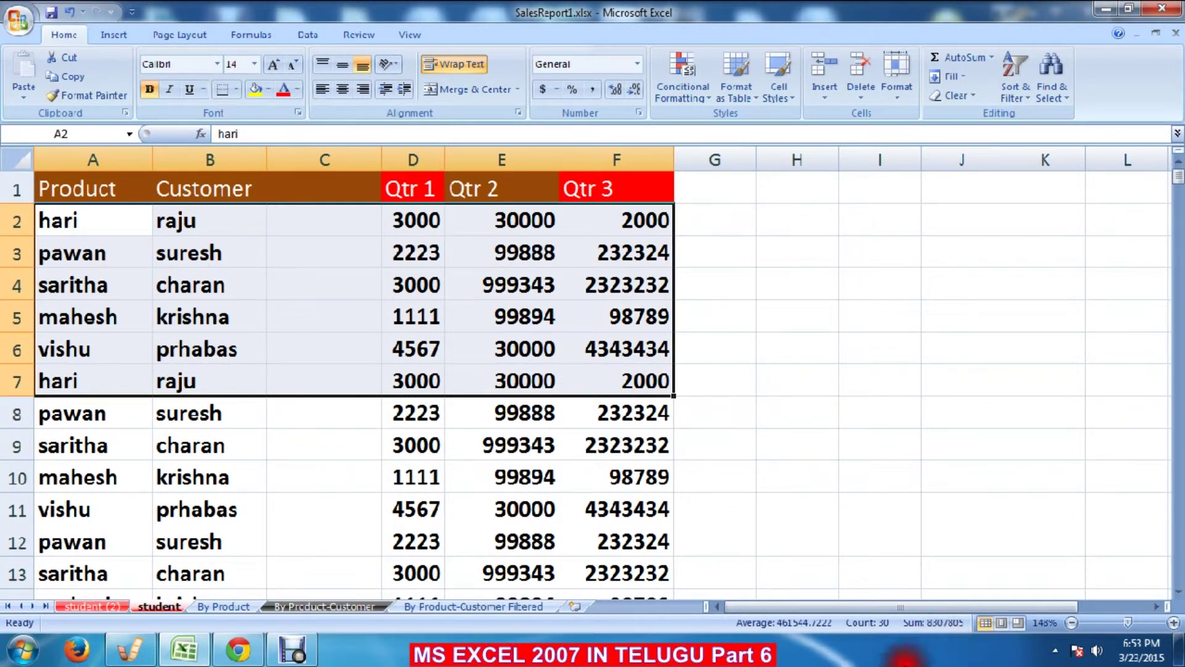
Protect the sheet with a confirmed password, then select cell B4 holding charan.
left_click(897, 98)
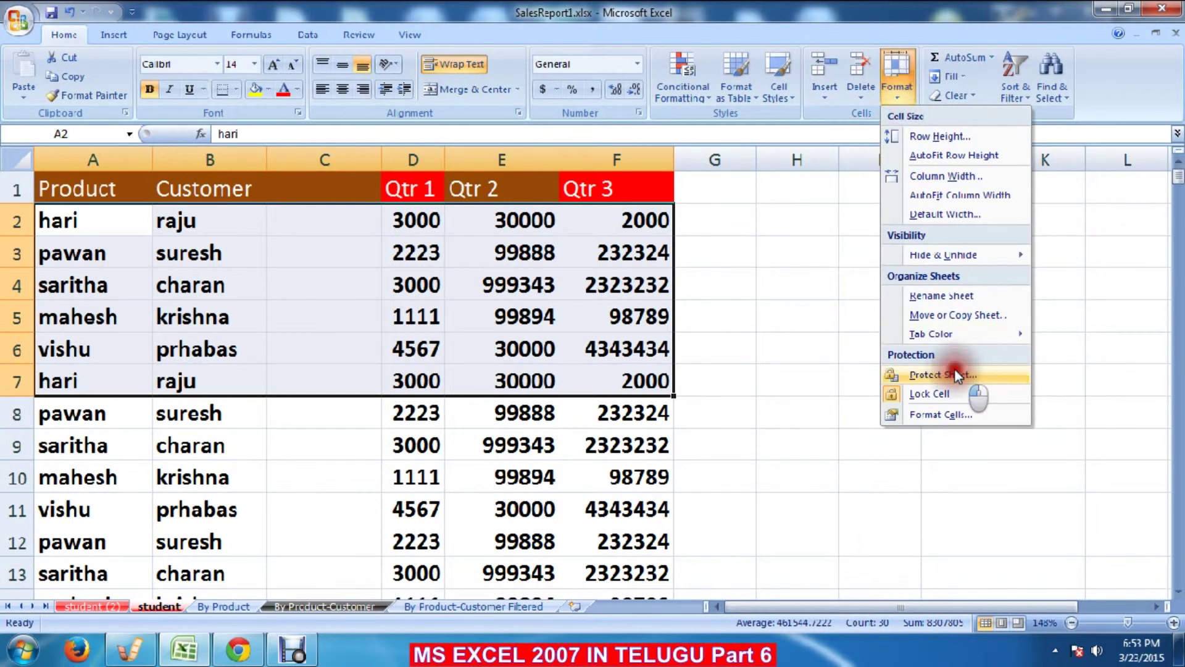
left_click(957, 374)
left_click(786, 248)
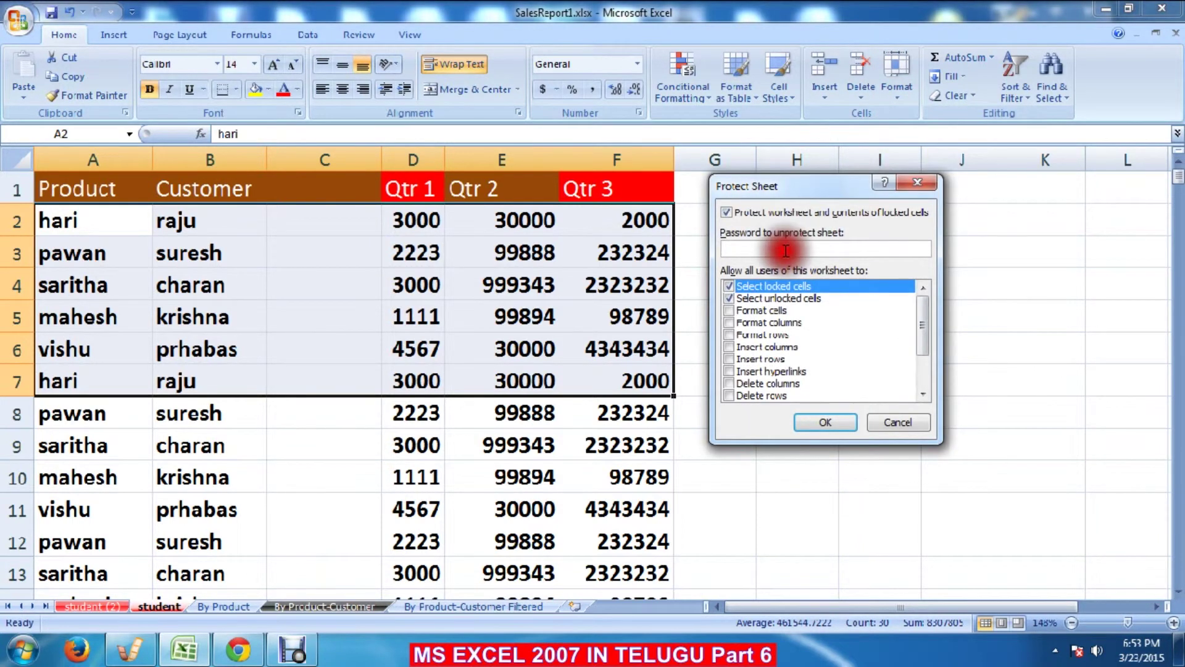
left_click(820, 412)
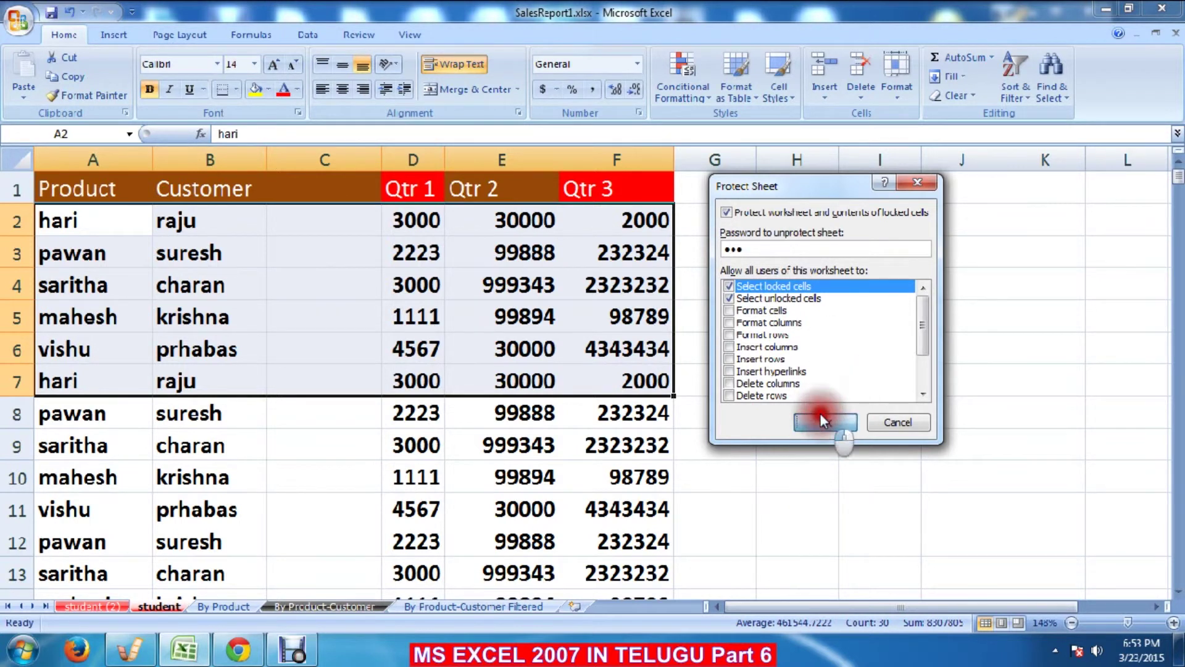
left_click(827, 369)
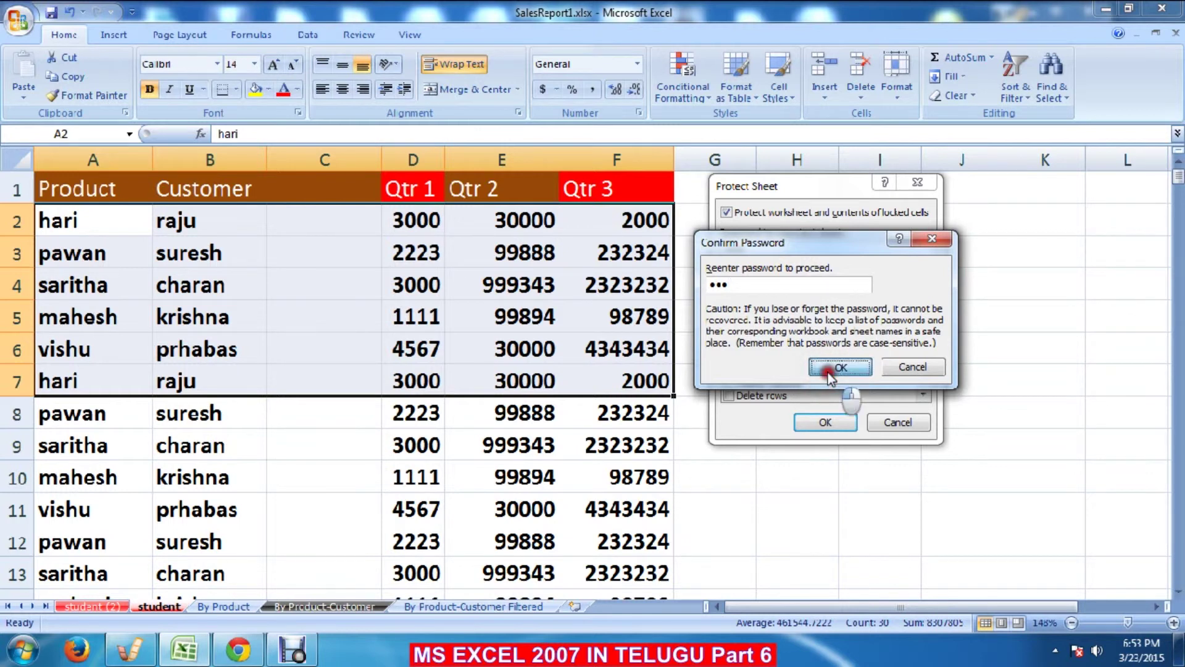
left_click(854, 310)
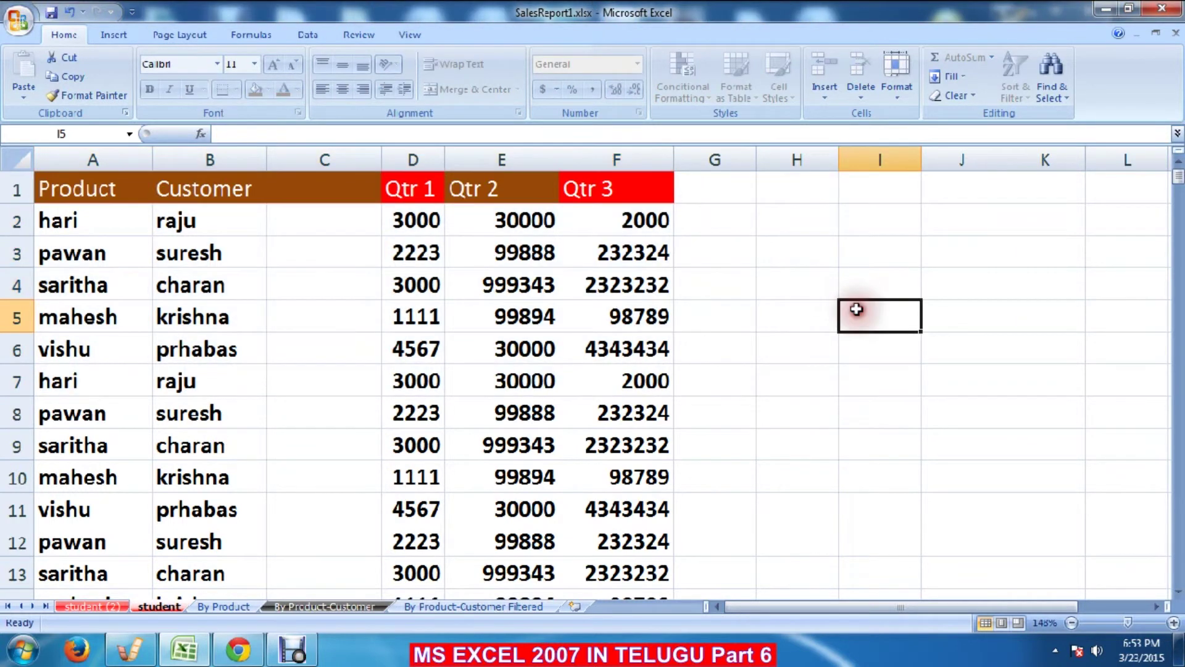
left_click(200, 279)
Dismiss the read-only warning, unprotect the sheet with its password, and change B4 from charan to kjkkjk.
double_click(199, 279)
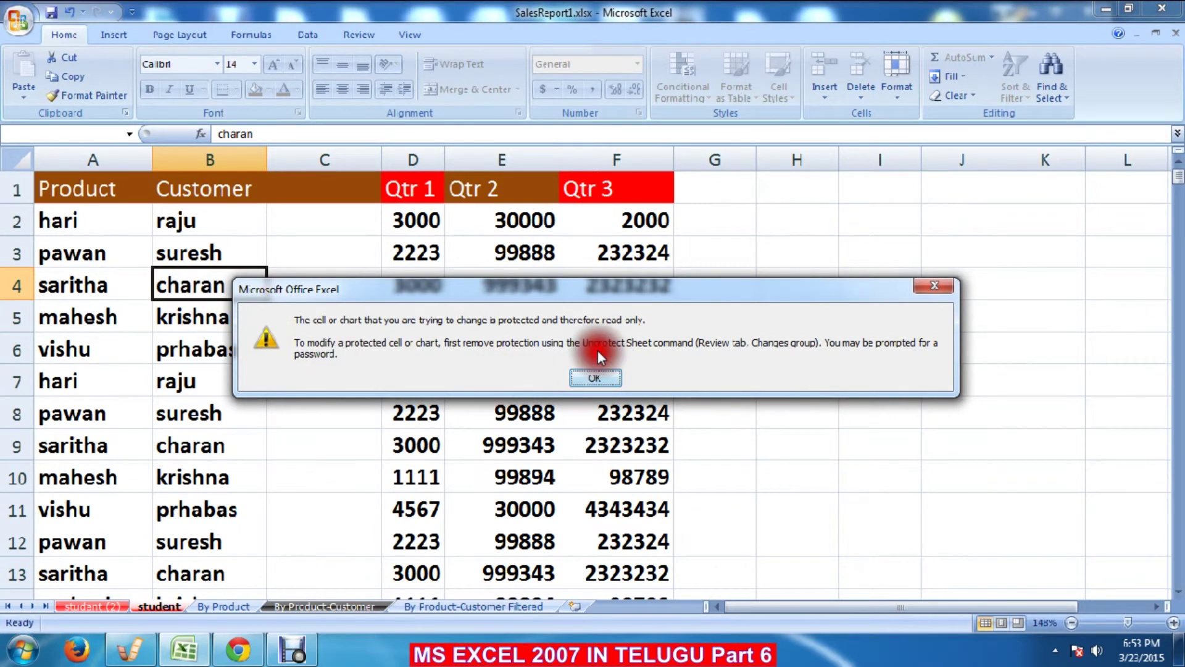
left_click(592, 378)
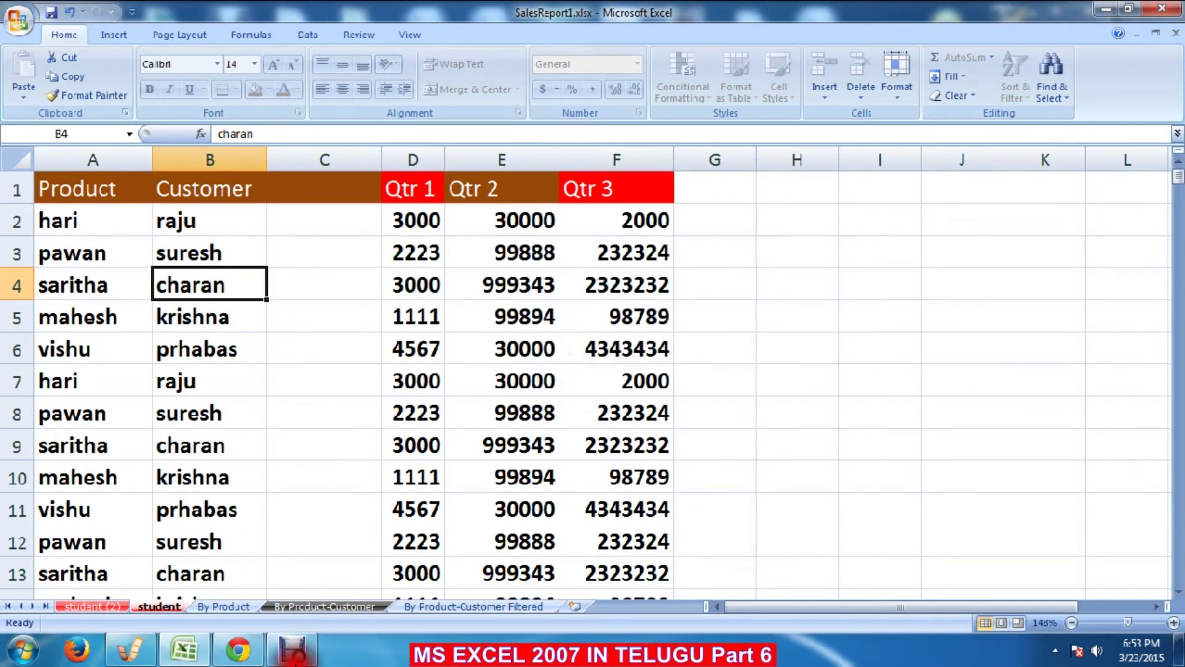
left_click(896, 88)
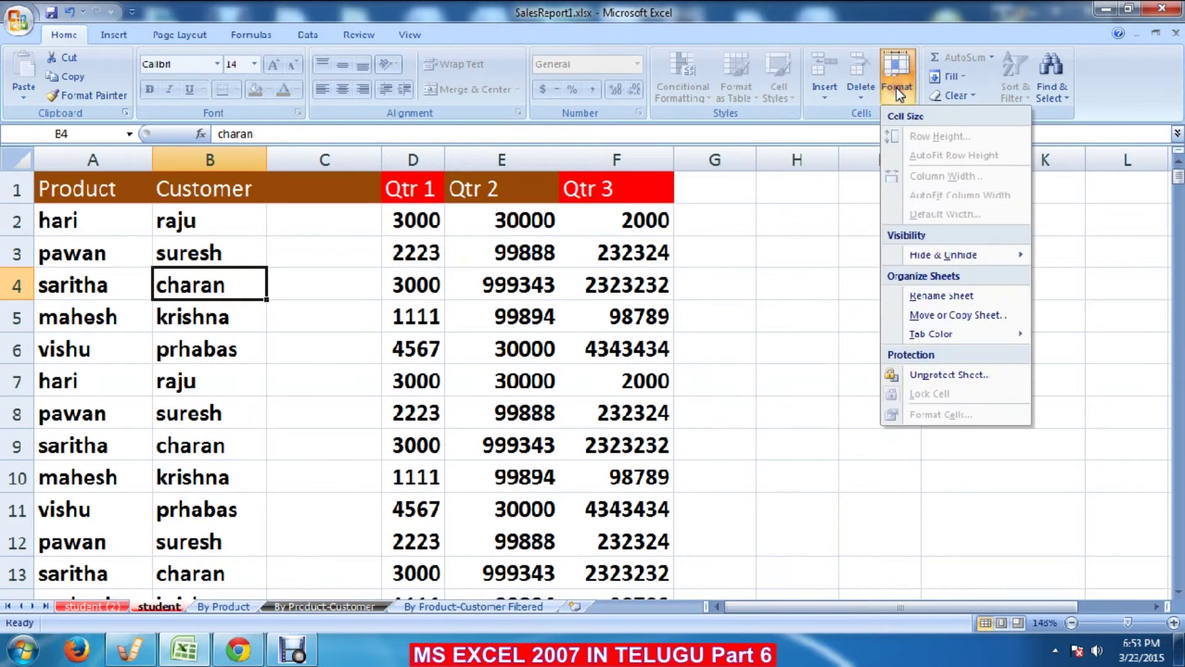
left_click(947, 374)
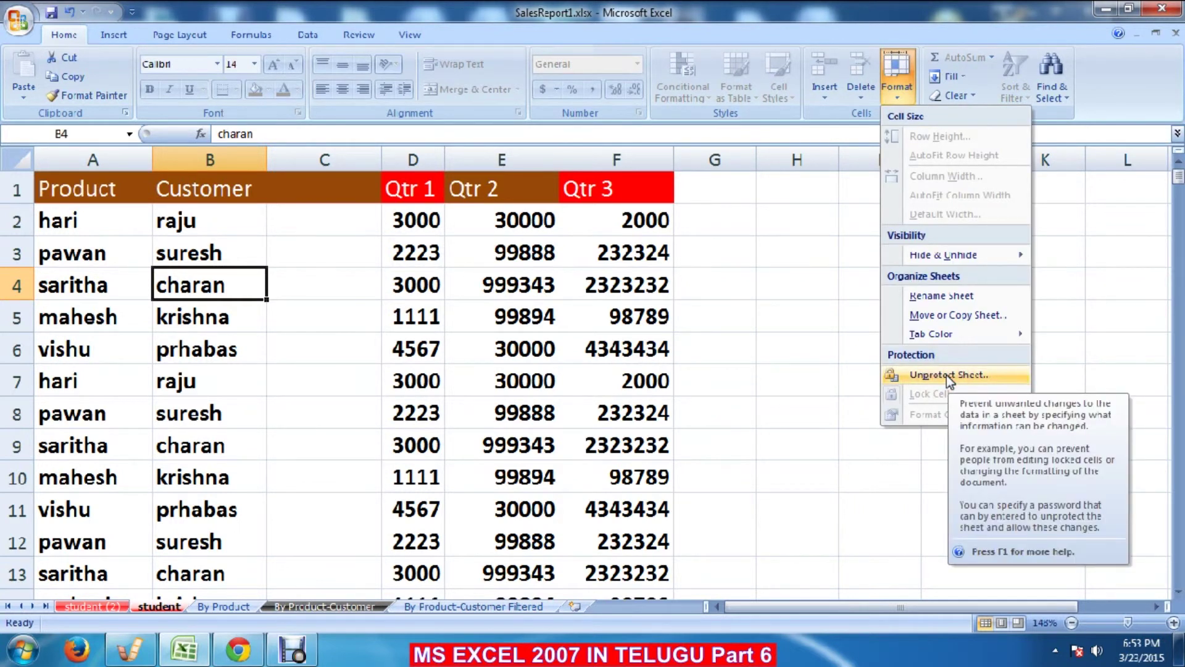
left_click(947, 375)
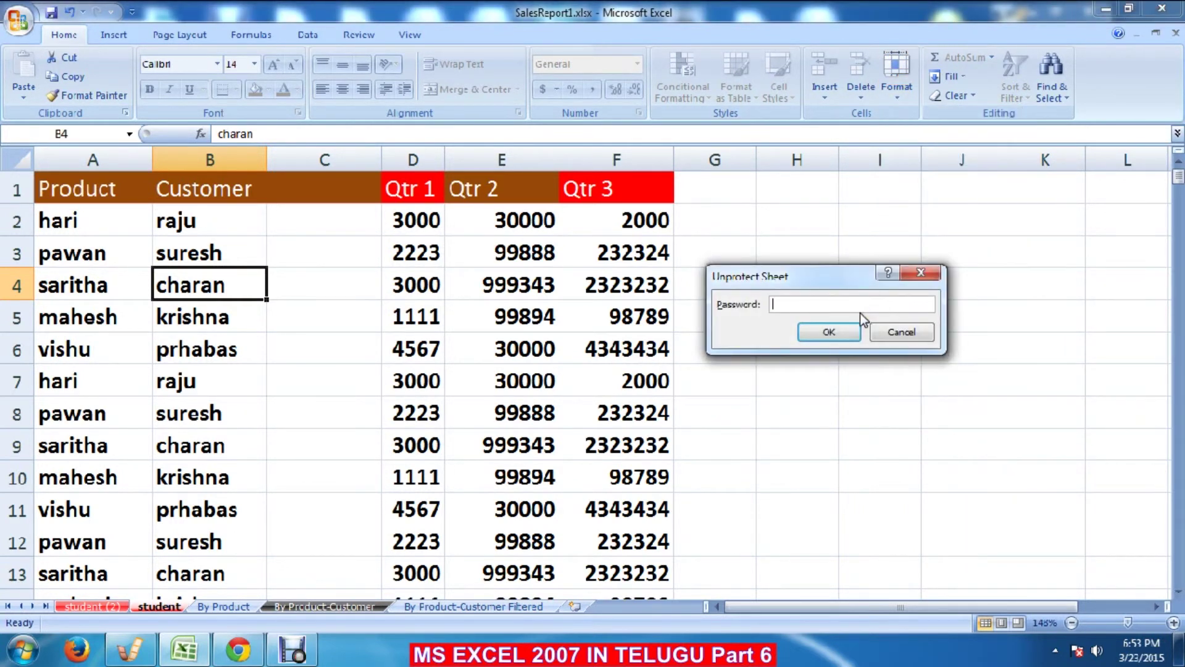
key("Return")
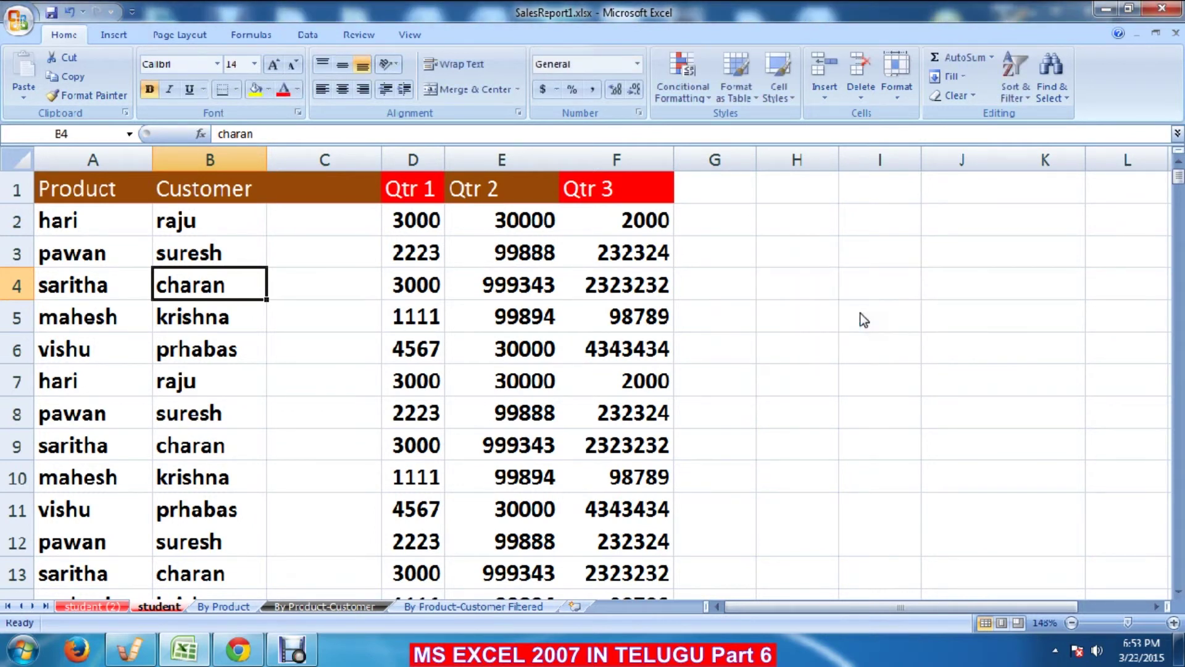
type("kjk")
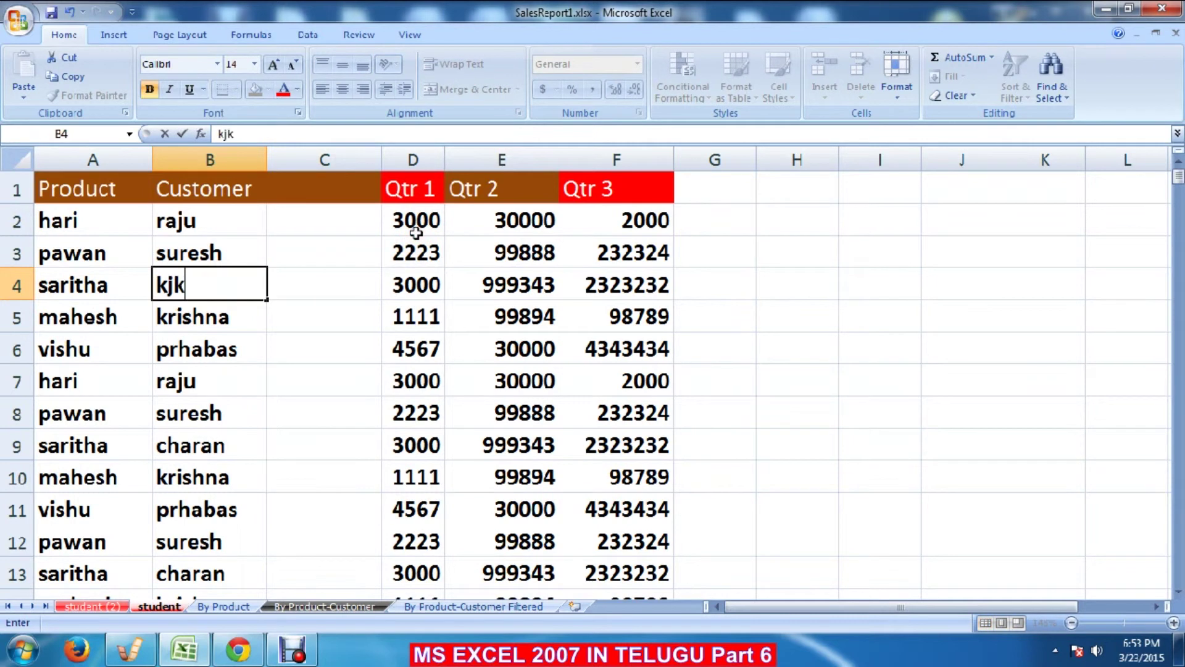
type("kjk")
left_click(768, 398)
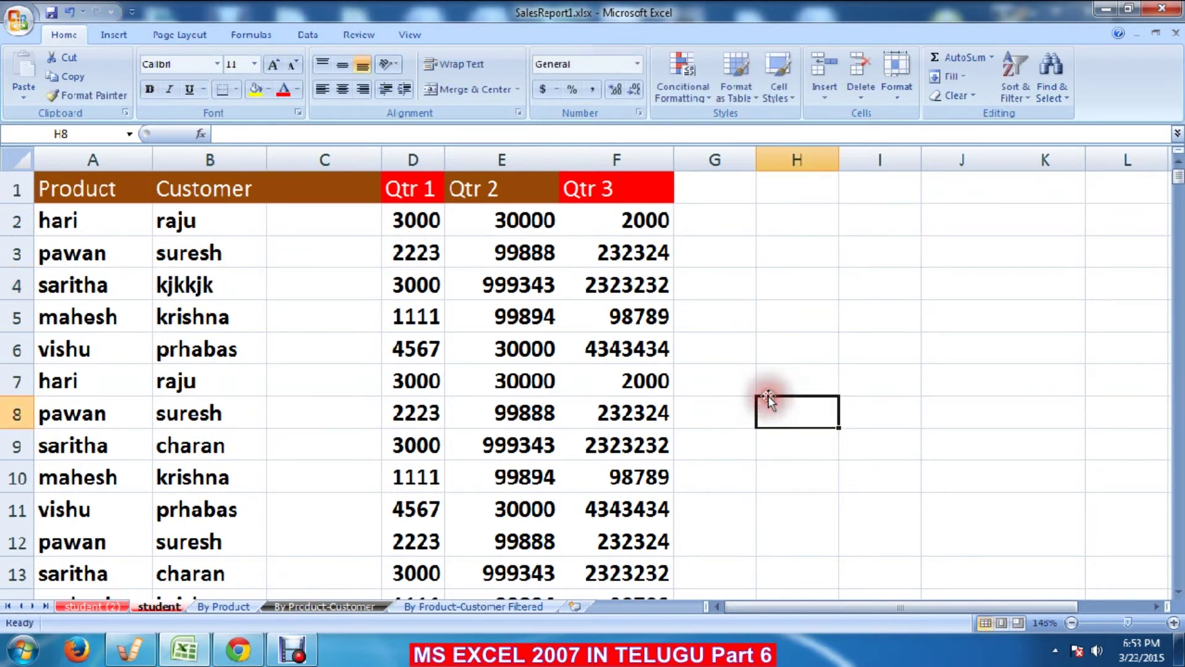